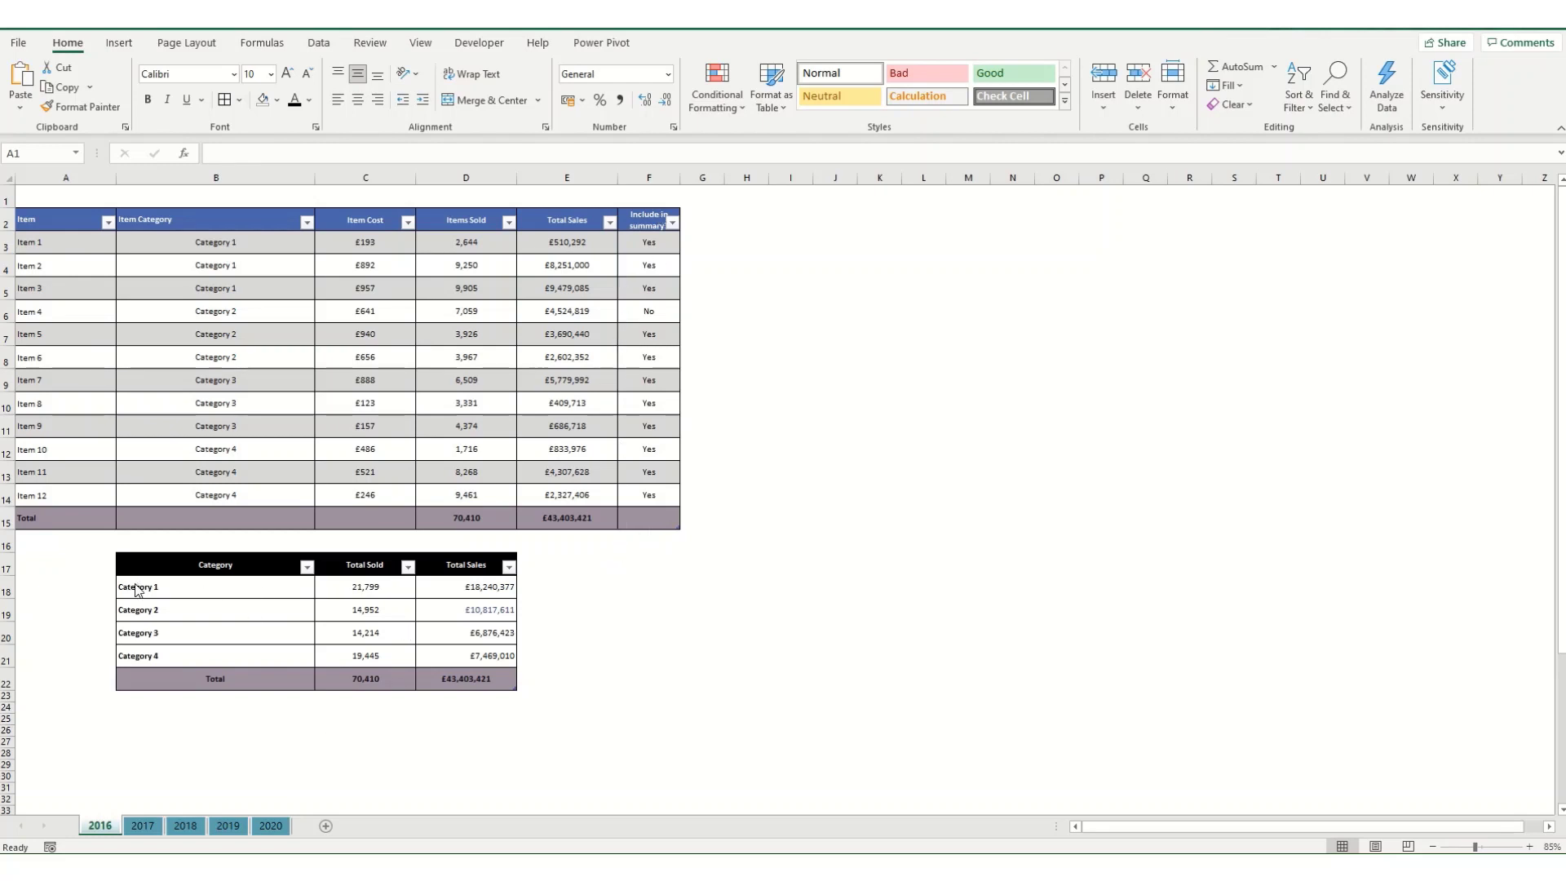
# Check the formulas behind Category 1's Total Sold and Total Sales, then browse the 2017–2020 sheets.
pyautogui.click(375, 587)
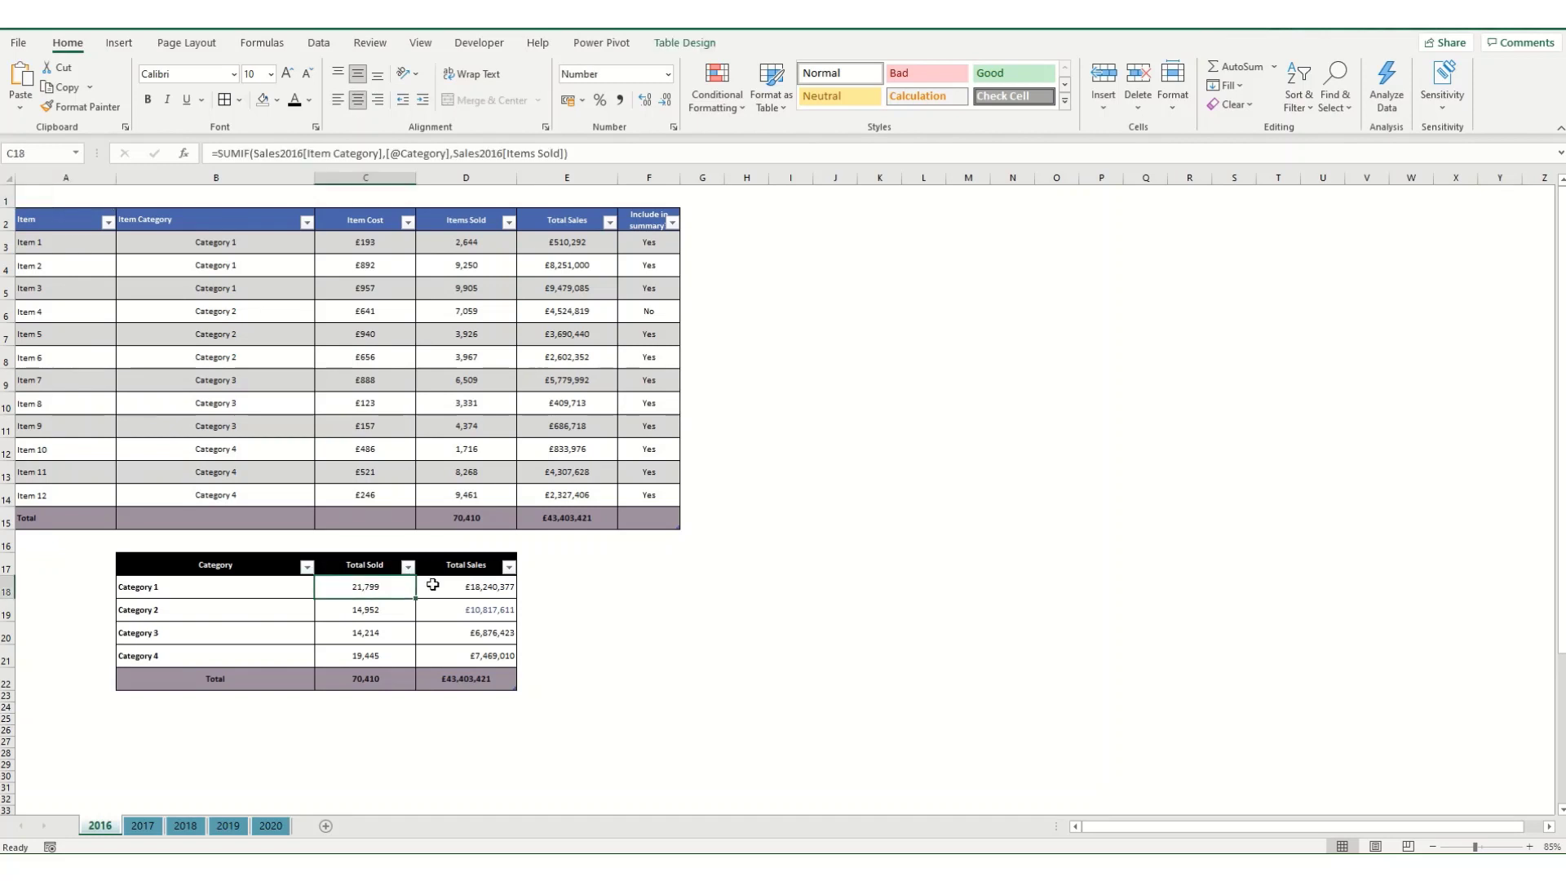
pyautogui.click(482, 586)
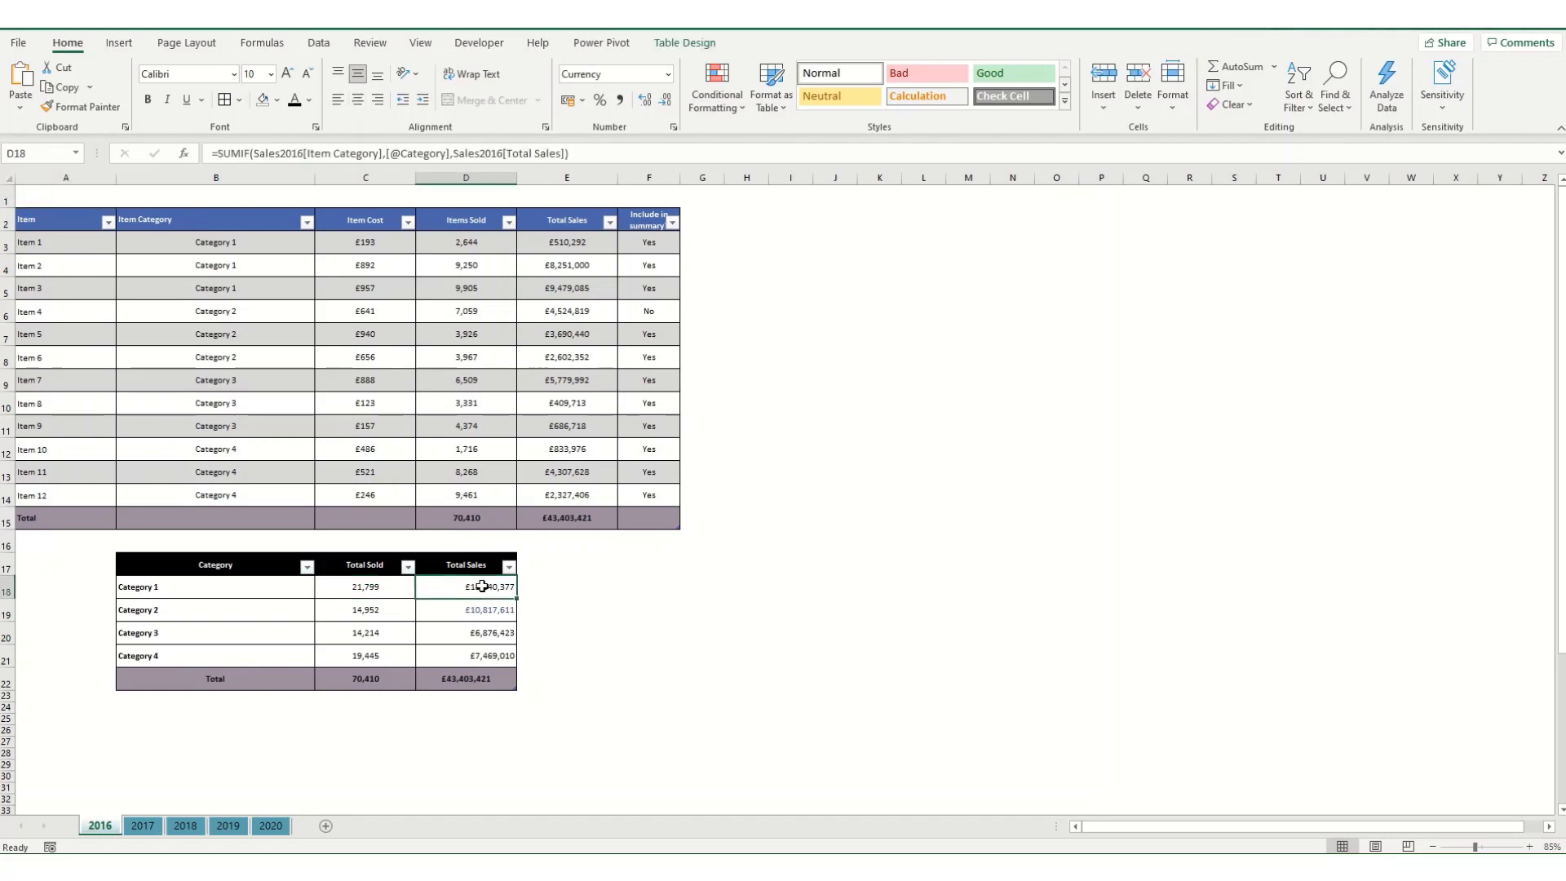
pyautogui.click(140, 826)
pyautogui.click(186, 826)
pyautogui.click(228, 825)
pyautogui.click(271, 826)
pyautogui.click(100, 826)
# Check the table names Sales2016, Summary2016, Sales2017 and the 2017 summary table.
pyautogui.click(157, 357)
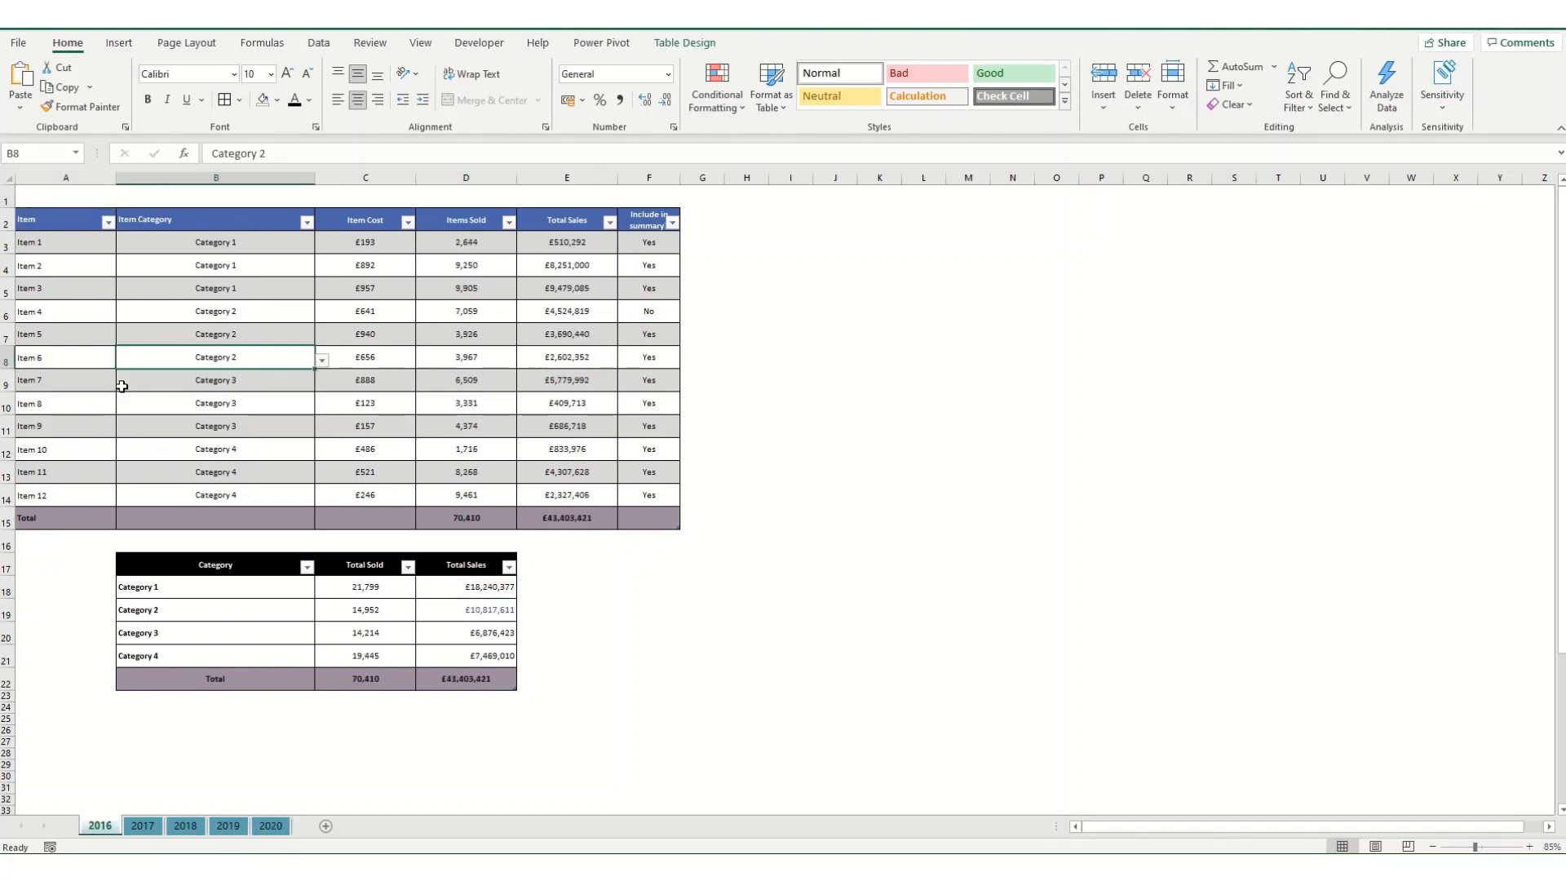
pyautogui.click(681, 51)
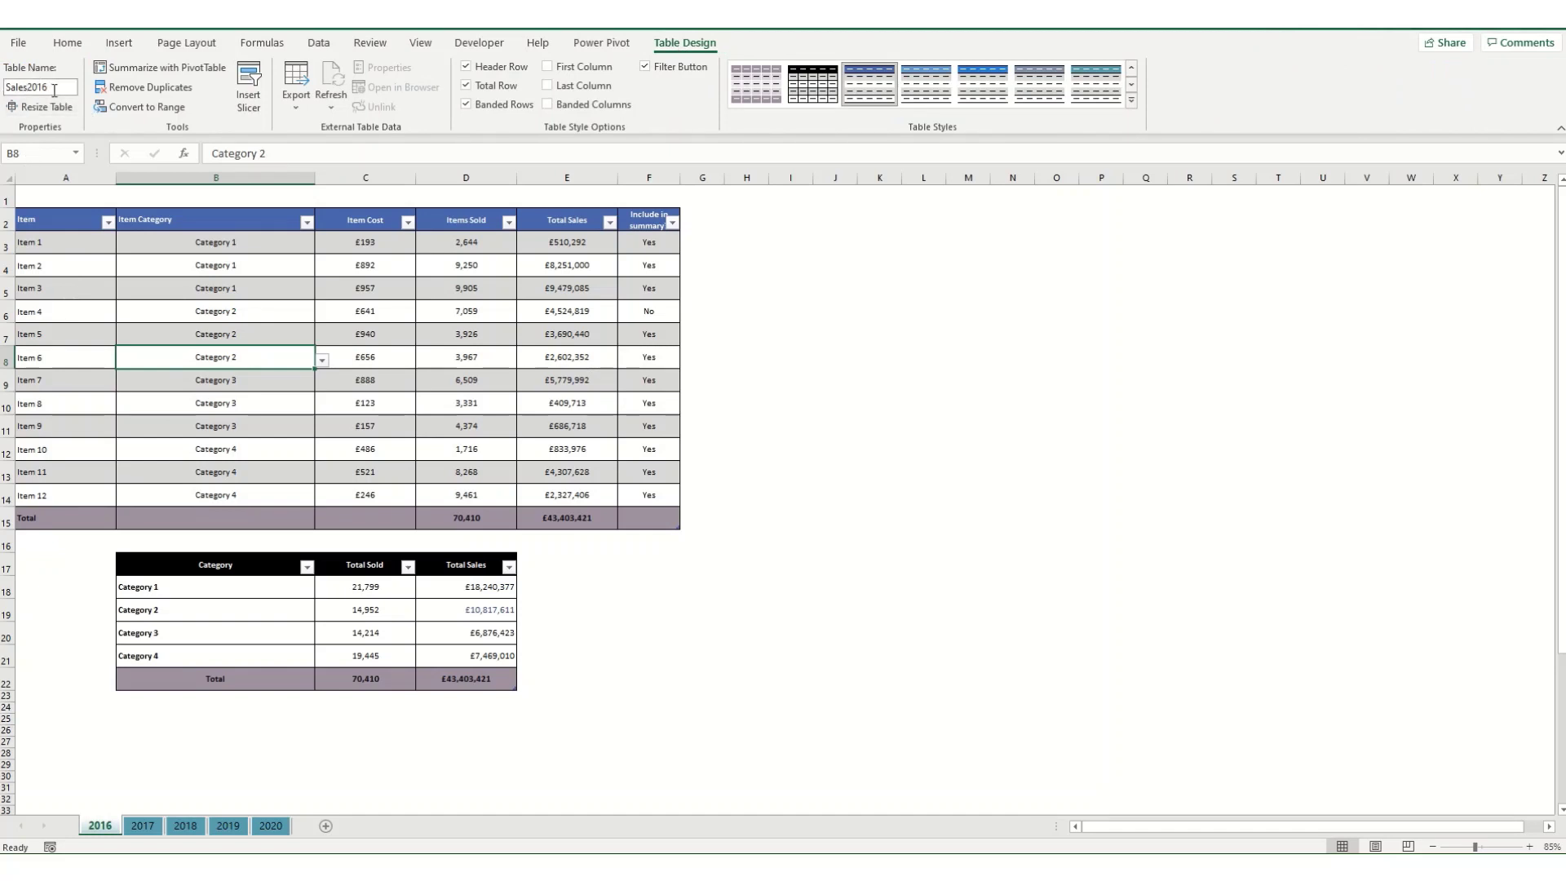
pyautogui.click(174, 598)
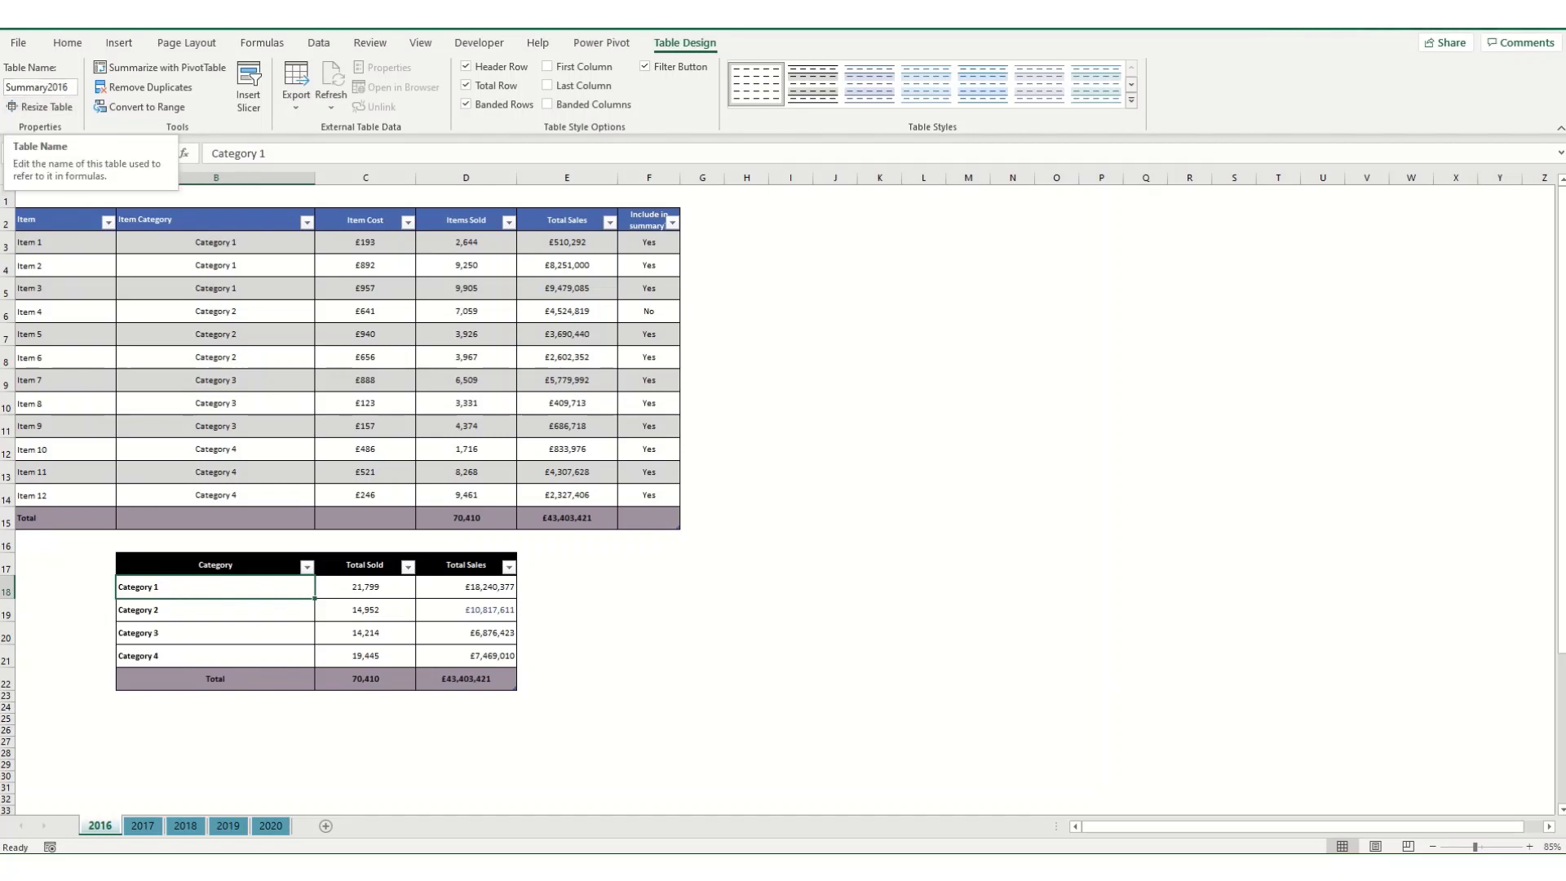
pyautogui.click(143, 826)
pyautogui.click(196, 384)
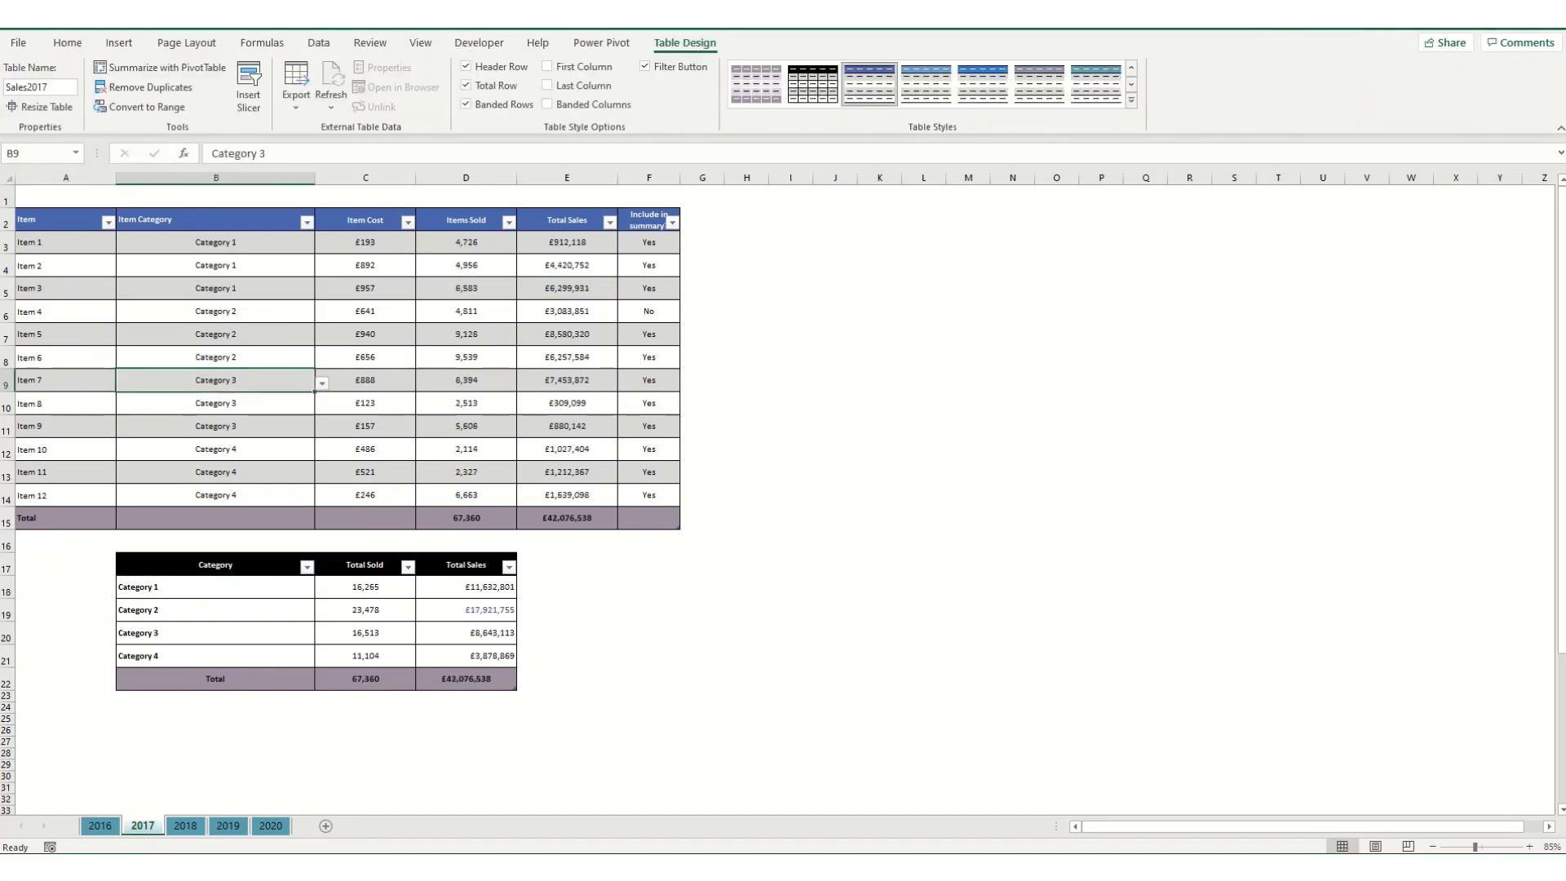
pyautogui.click(231, 609)
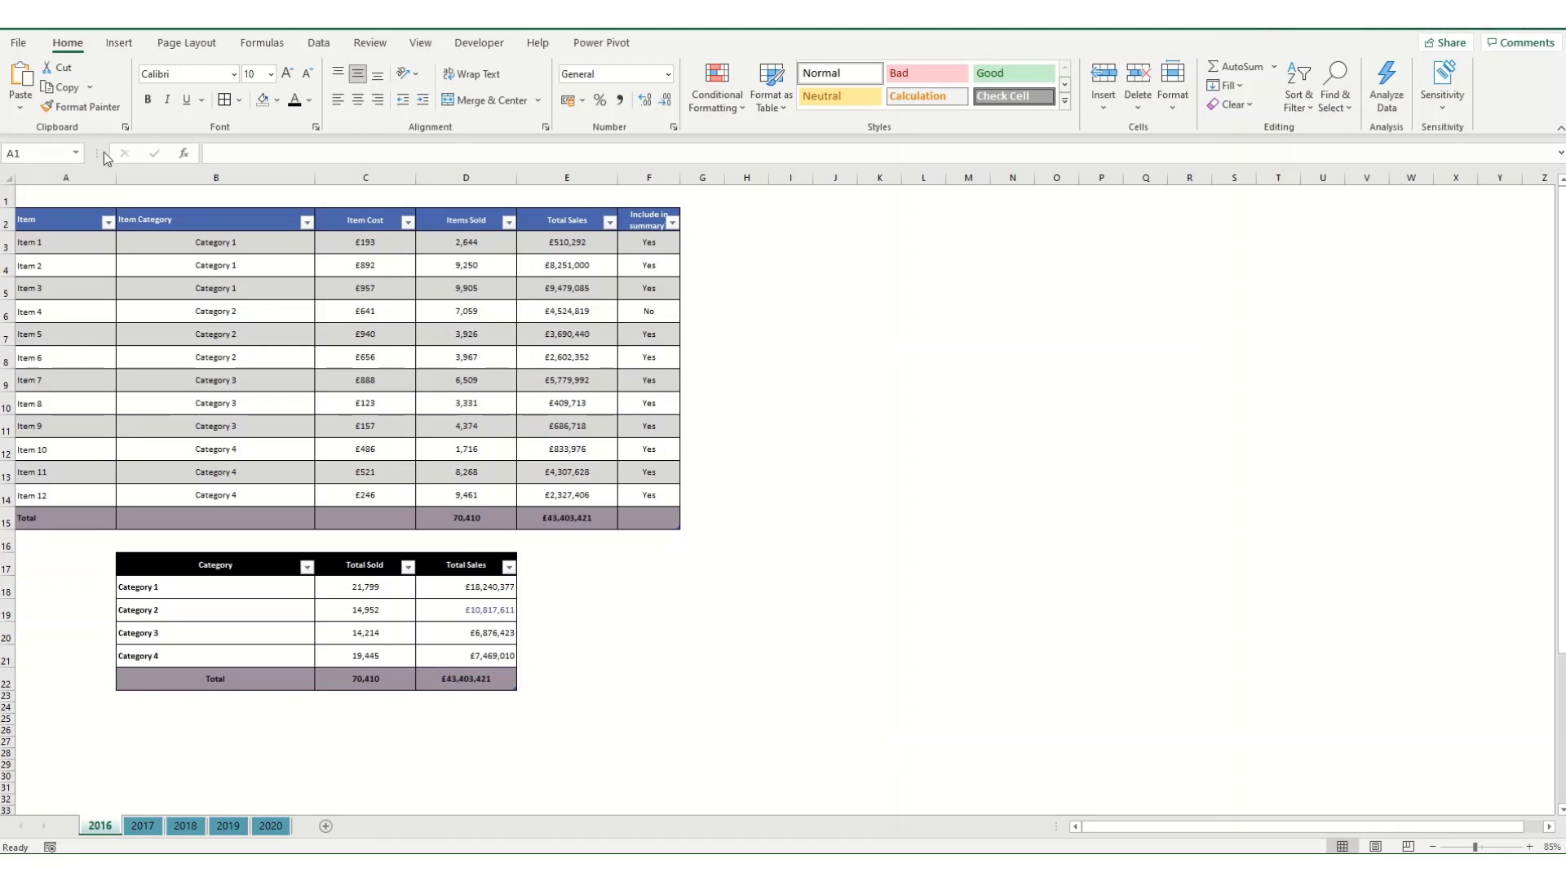
# Start a new blank query from Get Data > From Other Sources.
pyautogui.click(319, 45)
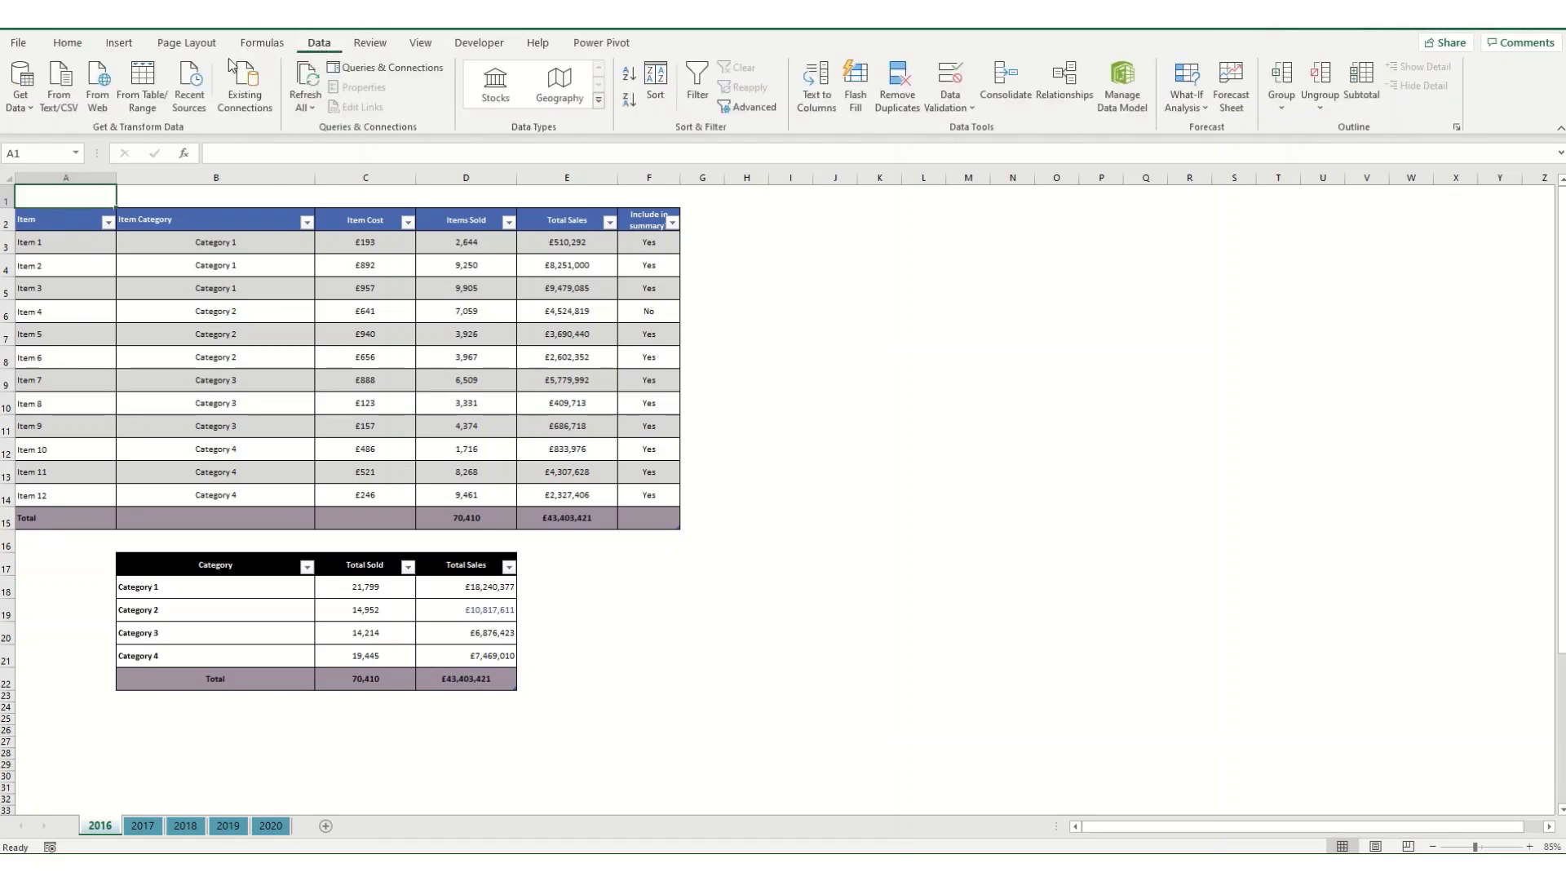
pyautogui.click(27, 111)
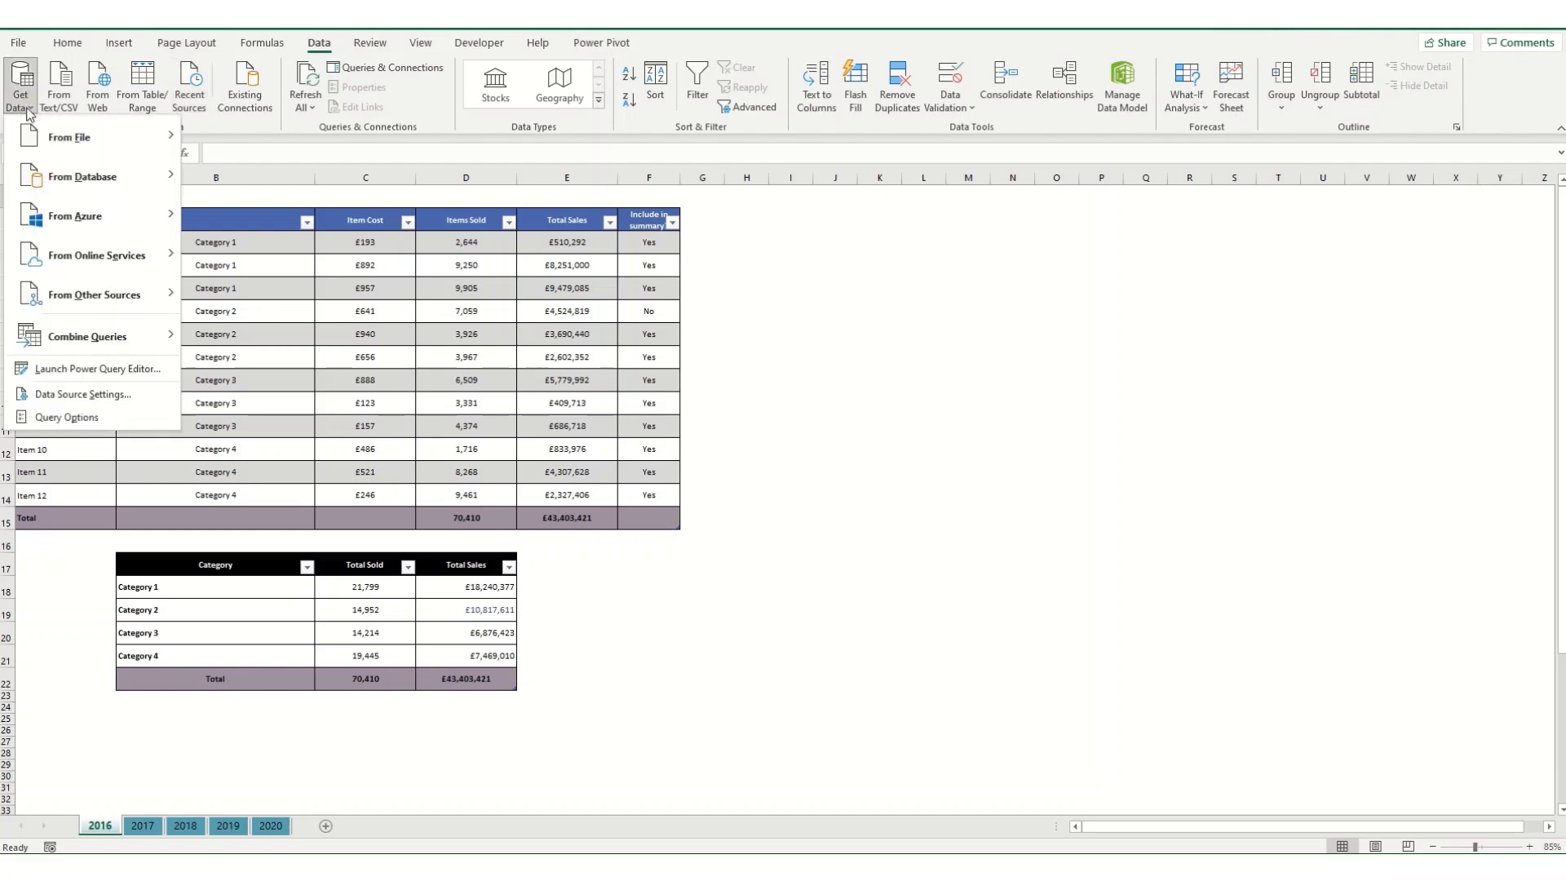
pyautogui.moveTo(139, 306)
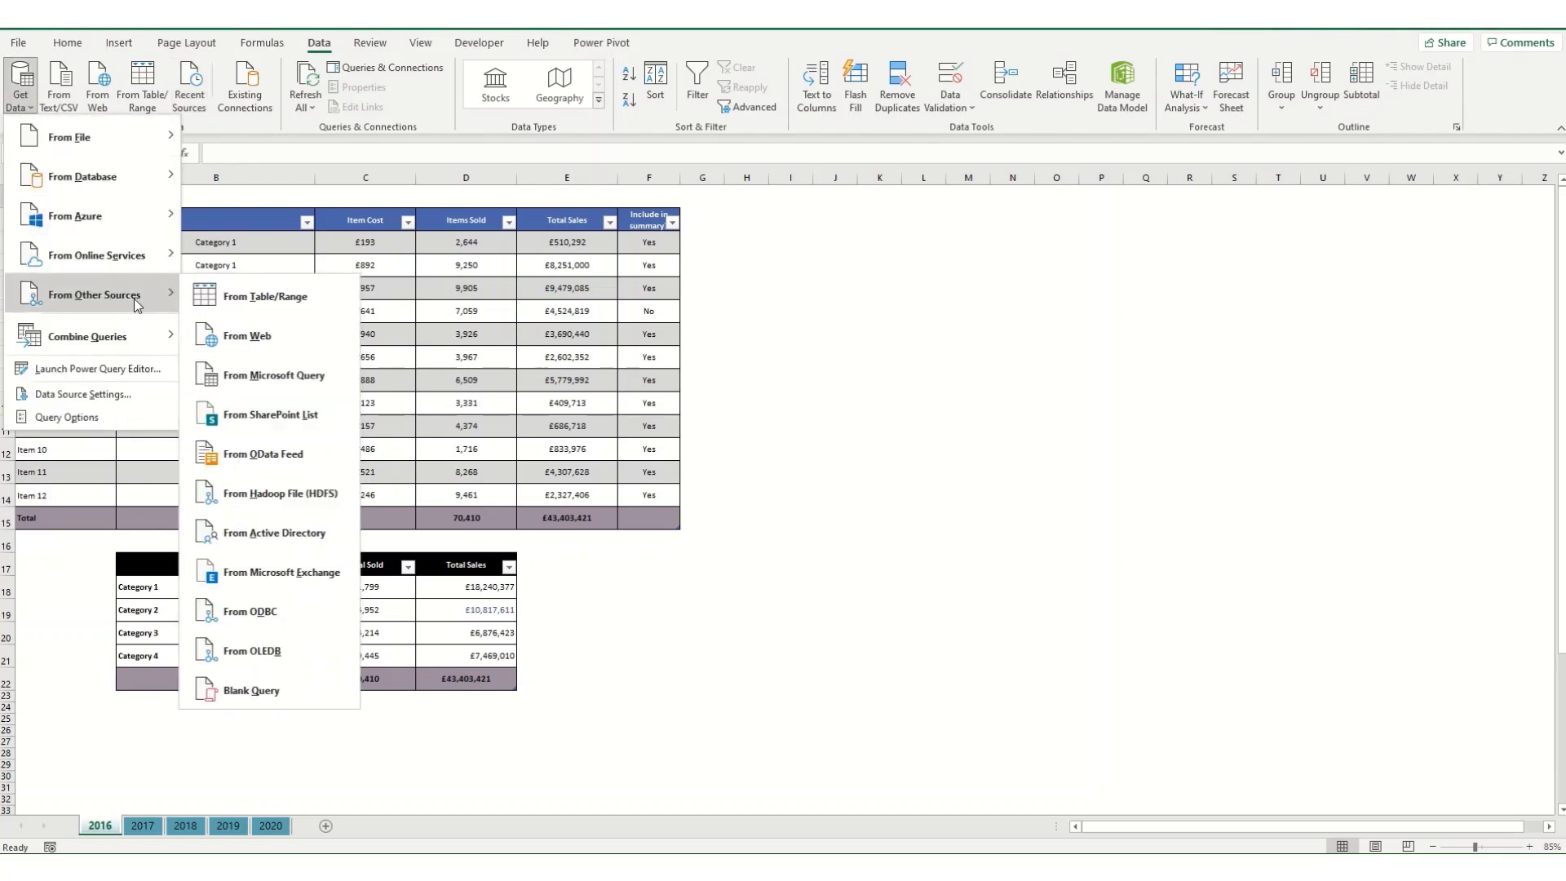
pyautogui.click(251, 694)
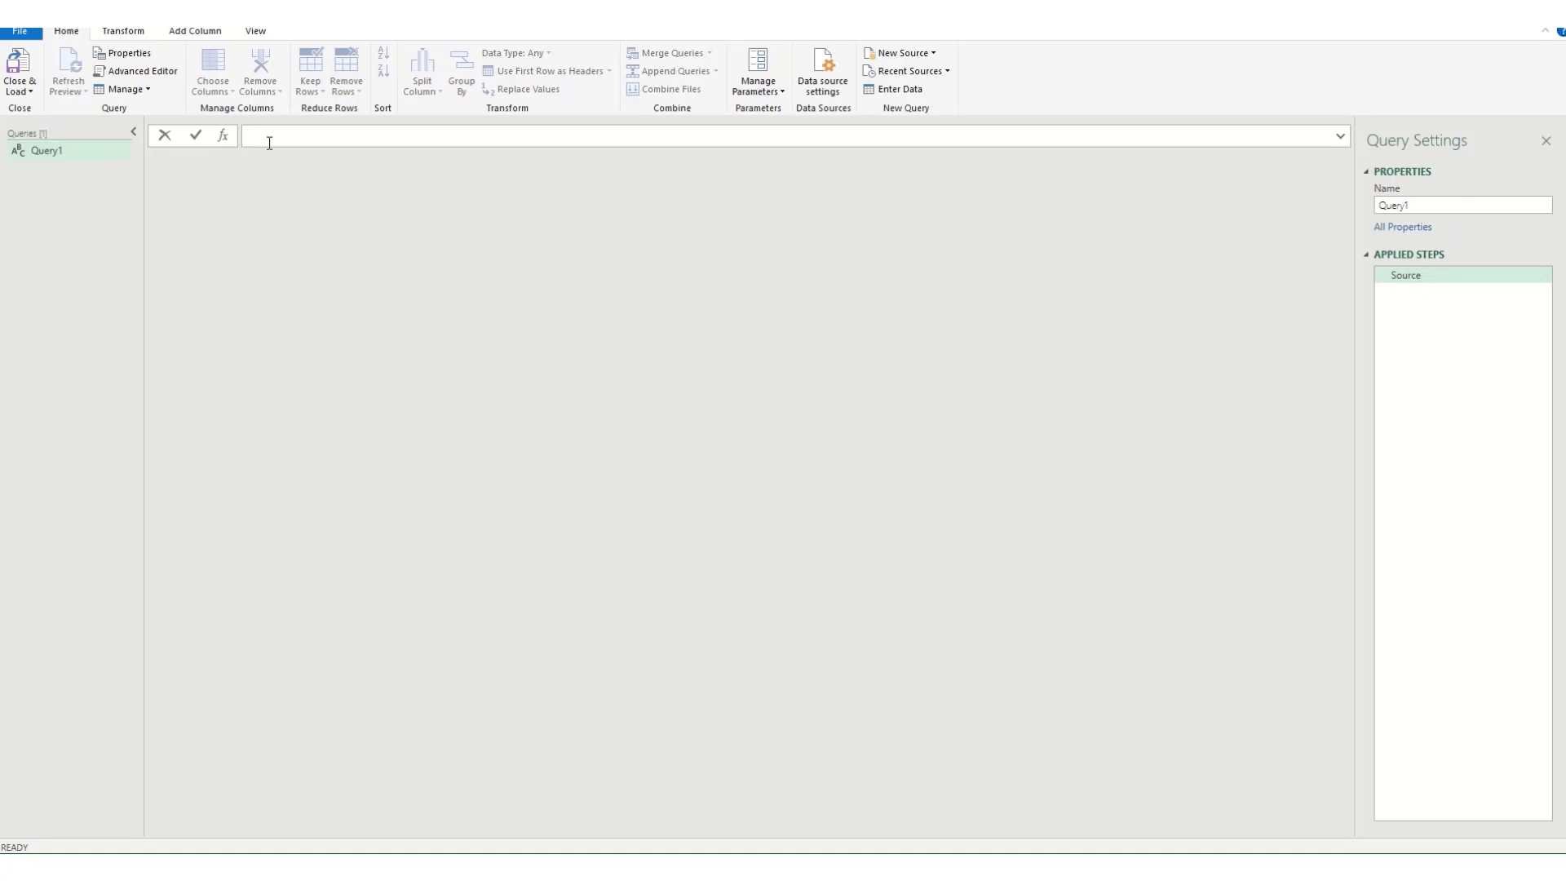
# Enter =Excel.CurrentWorkbook() as the query's Source formula to list the 10 workbook tables.
pyautogui.write('=E')
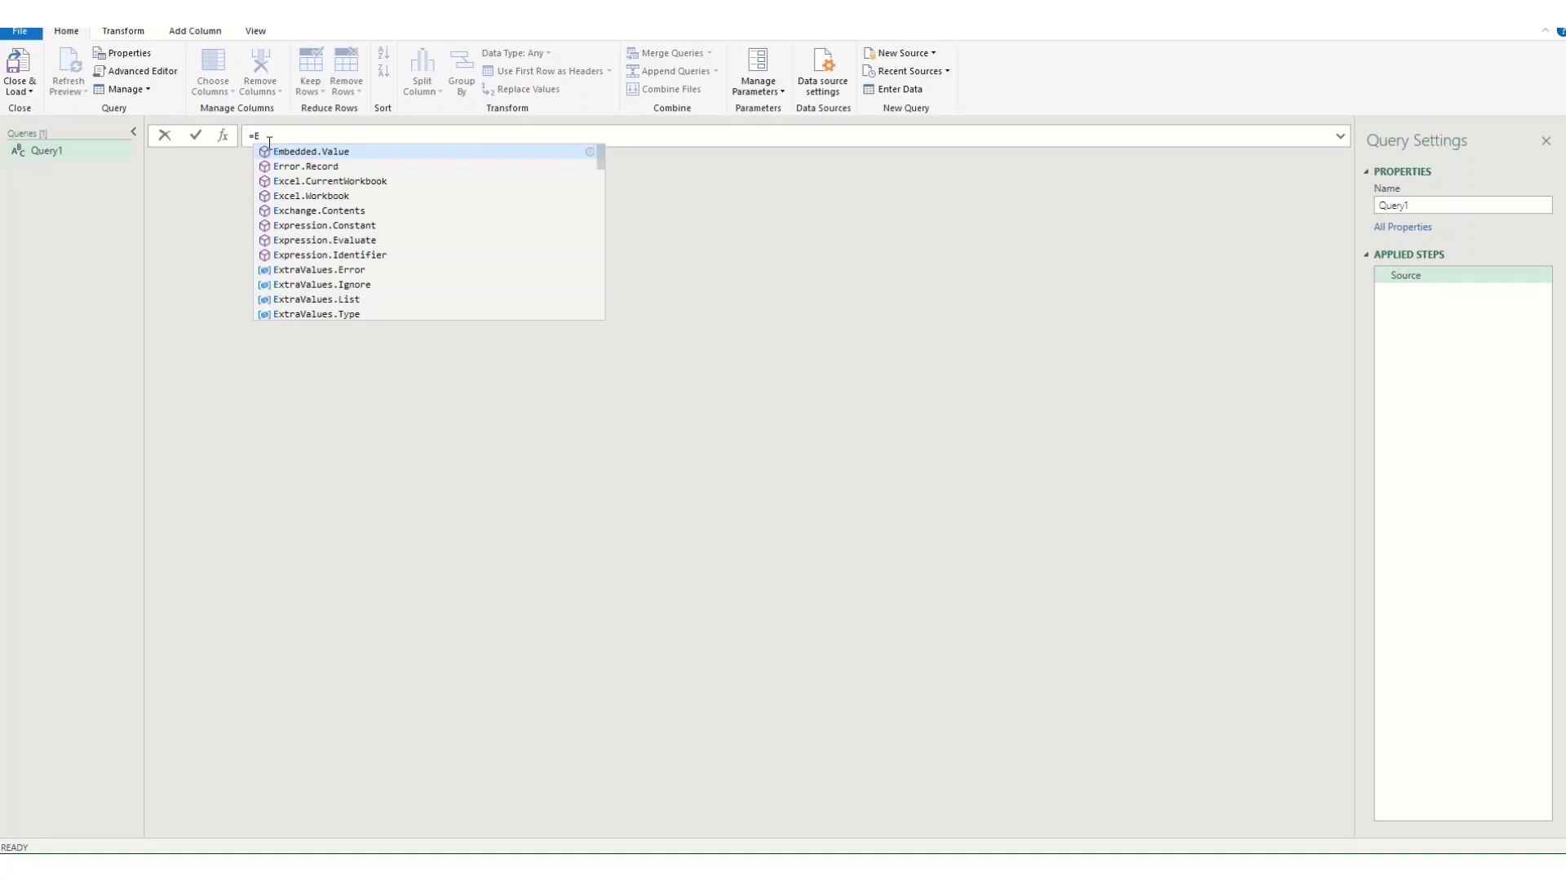
pyautogui.write('xcel')
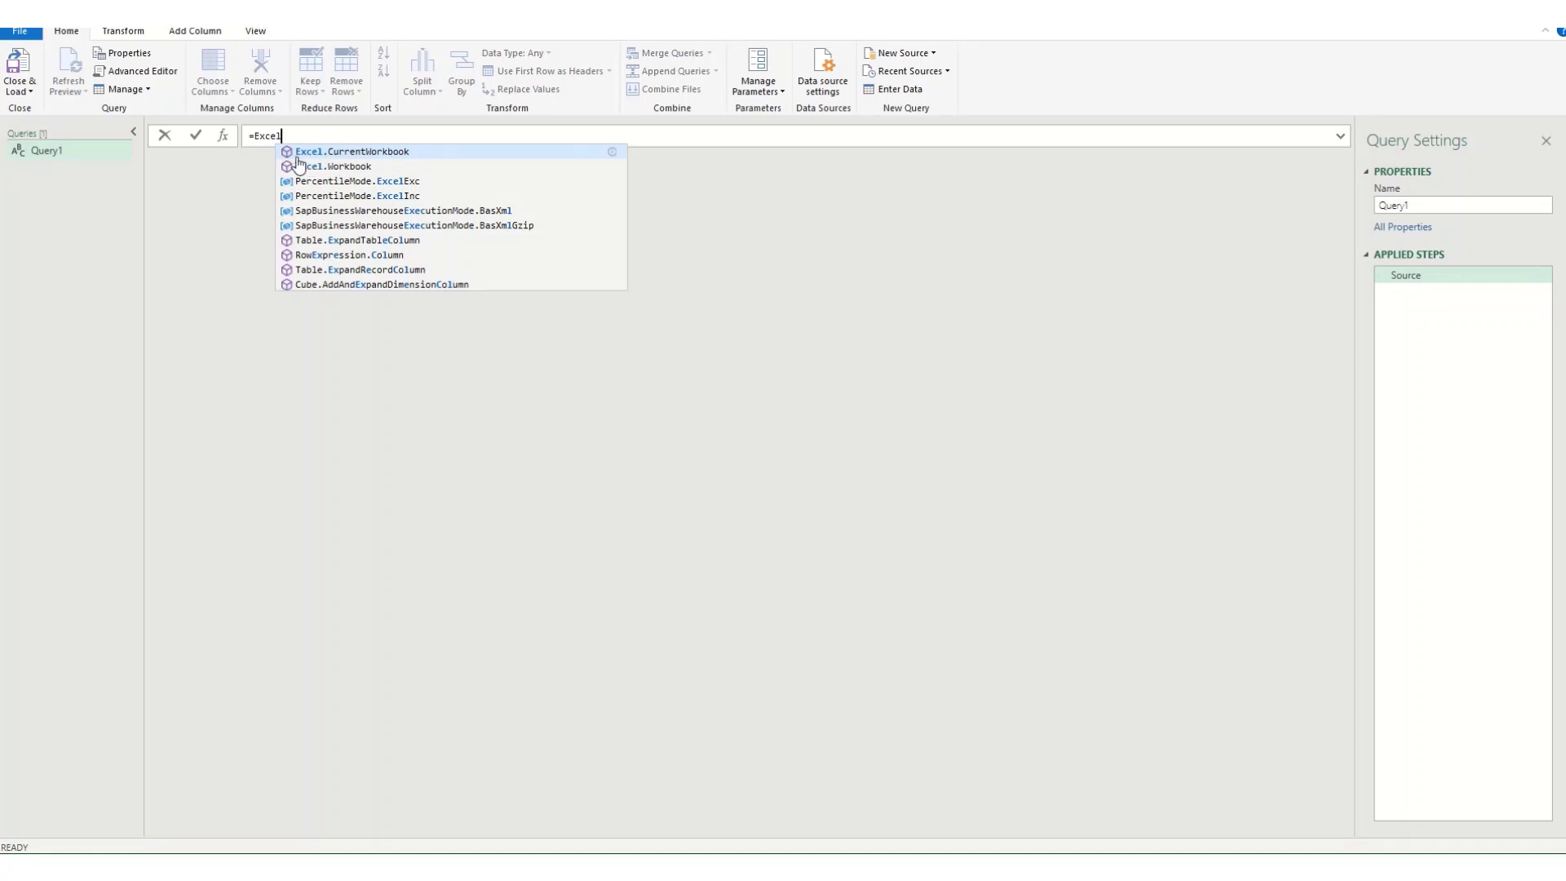
pyautogui.click(365, 155)
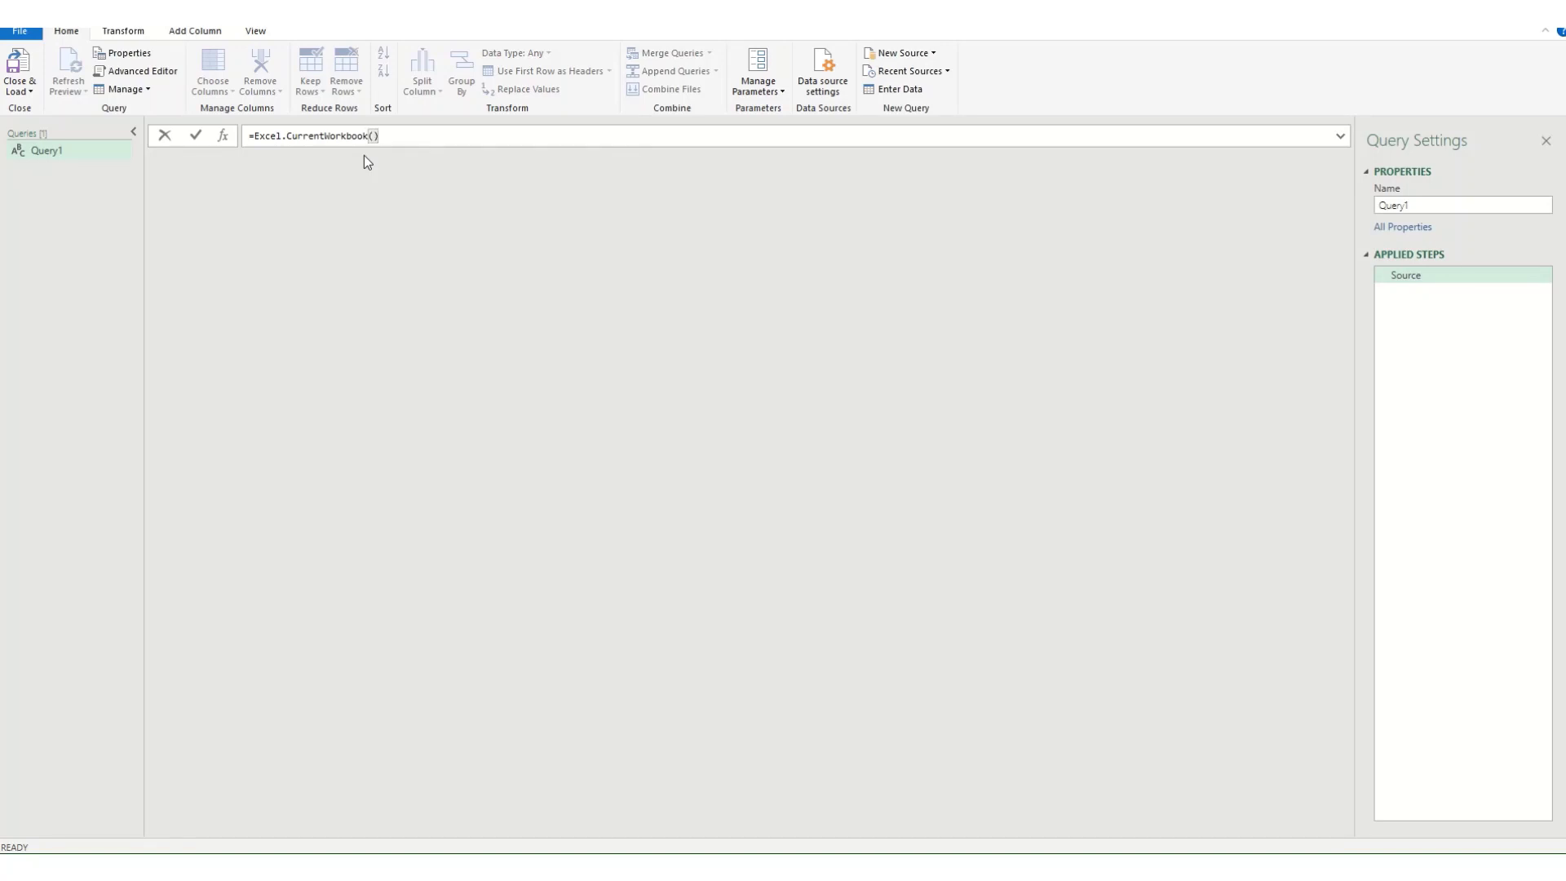
pyautogui.press('Return')
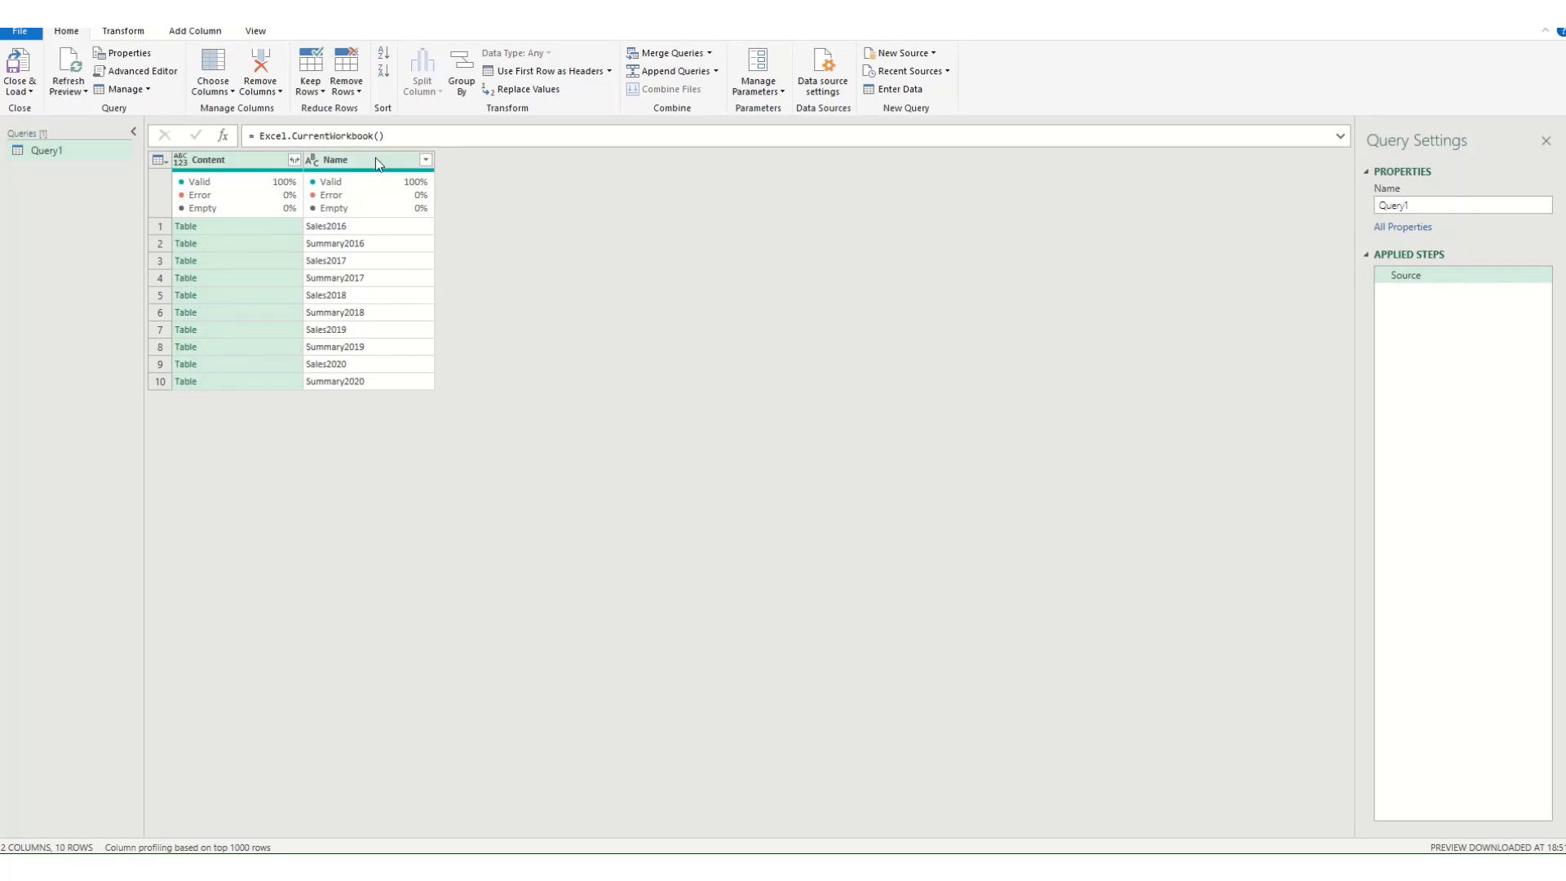
# Move Name before Content and filter Name to values beginning with 'Sales'.
pyautogui.moveTo(375, 158); pyautogui.dragTo(232, 163)
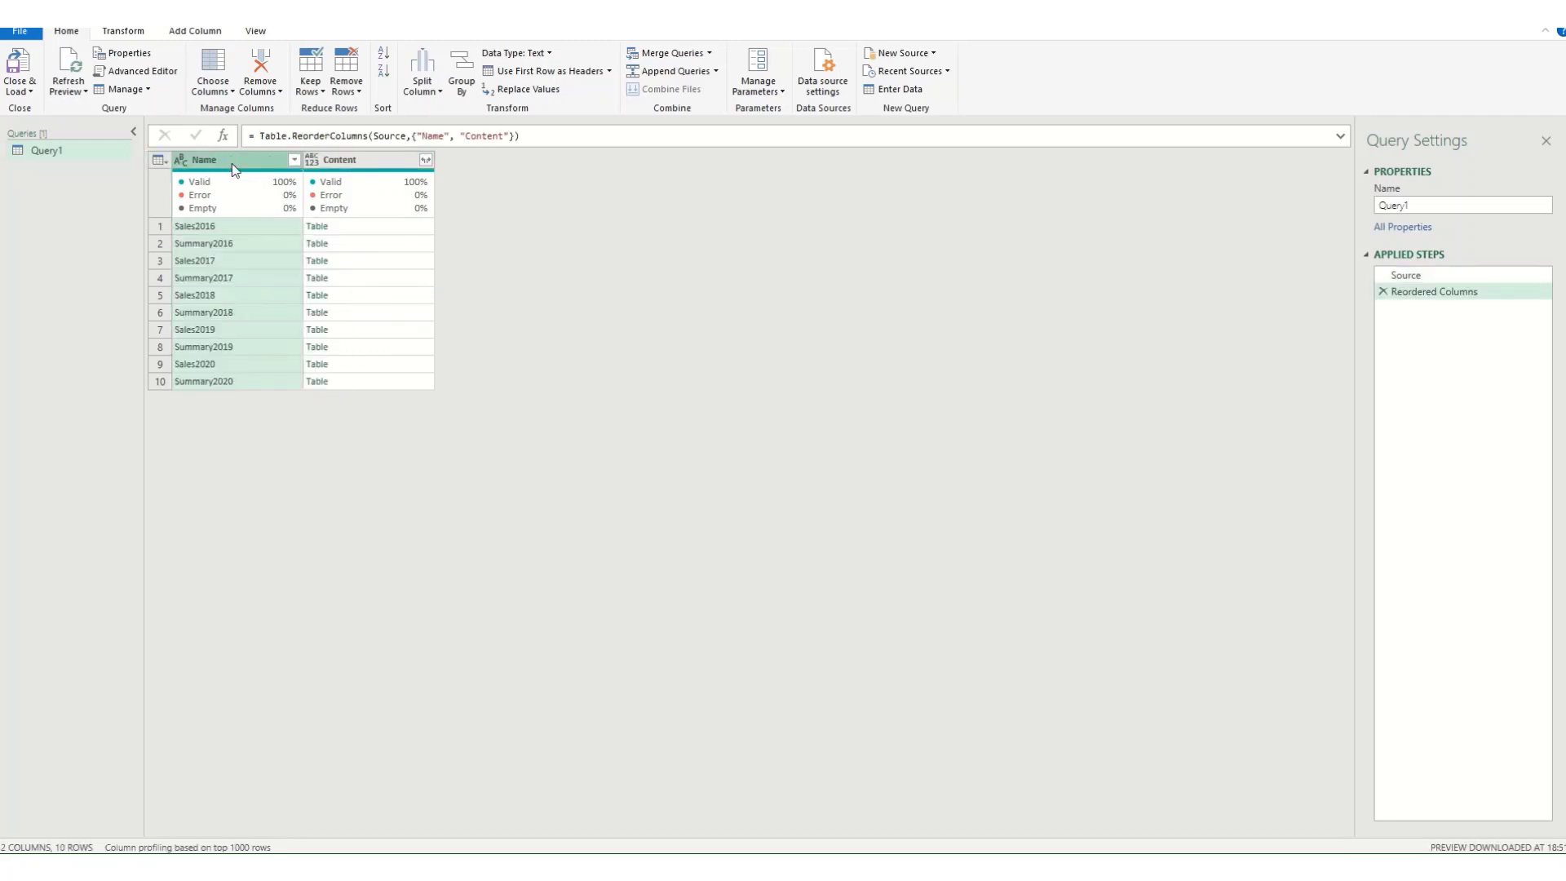
pyautogui.click(294, 160)
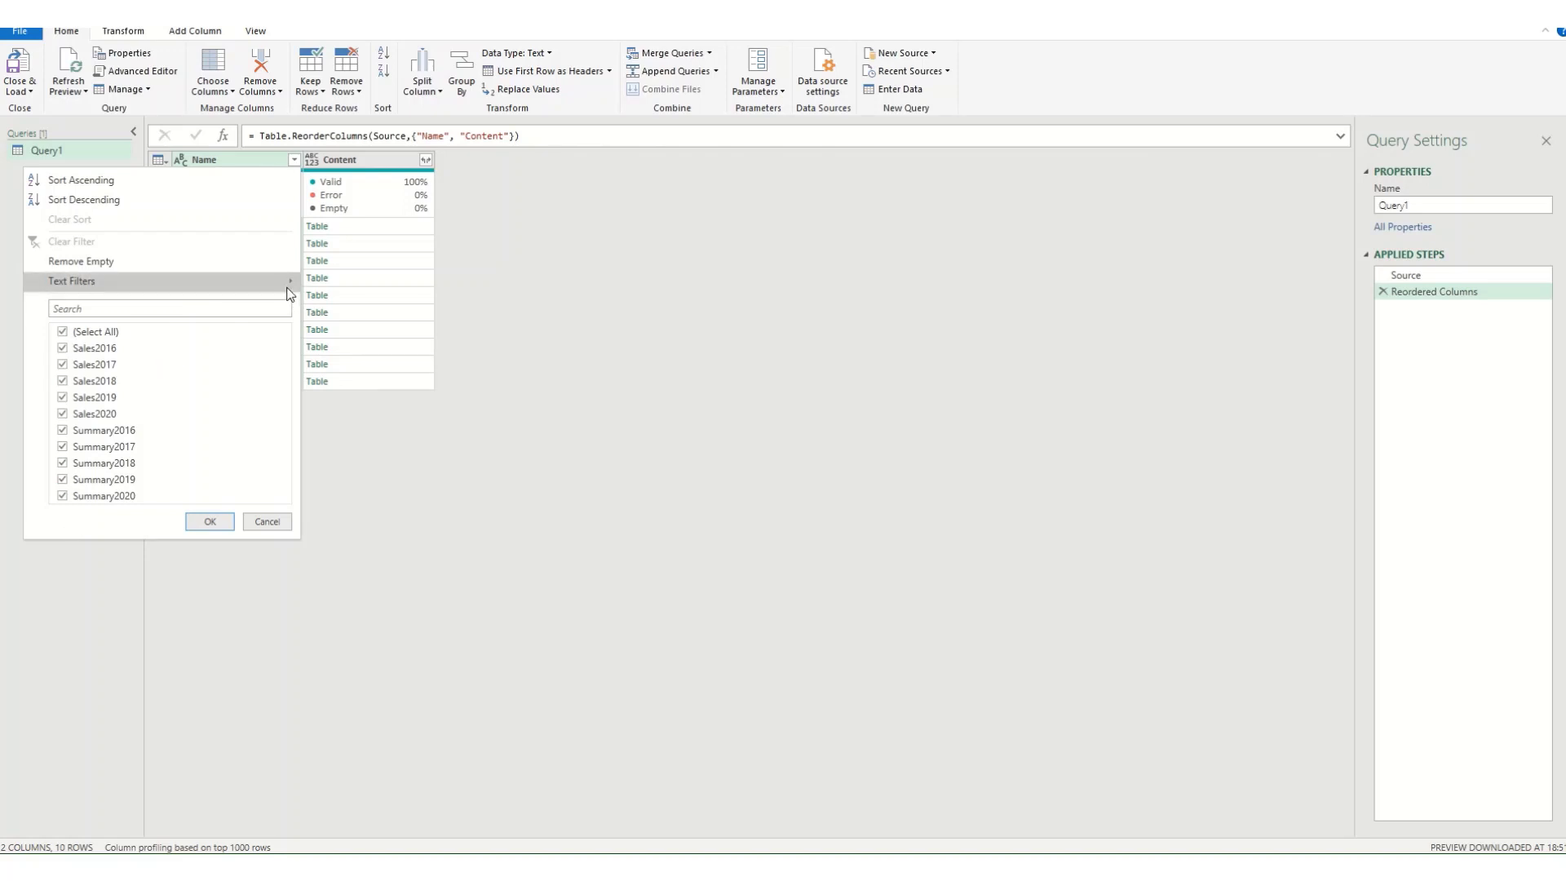
pyautogui.moveTo(287, 293)
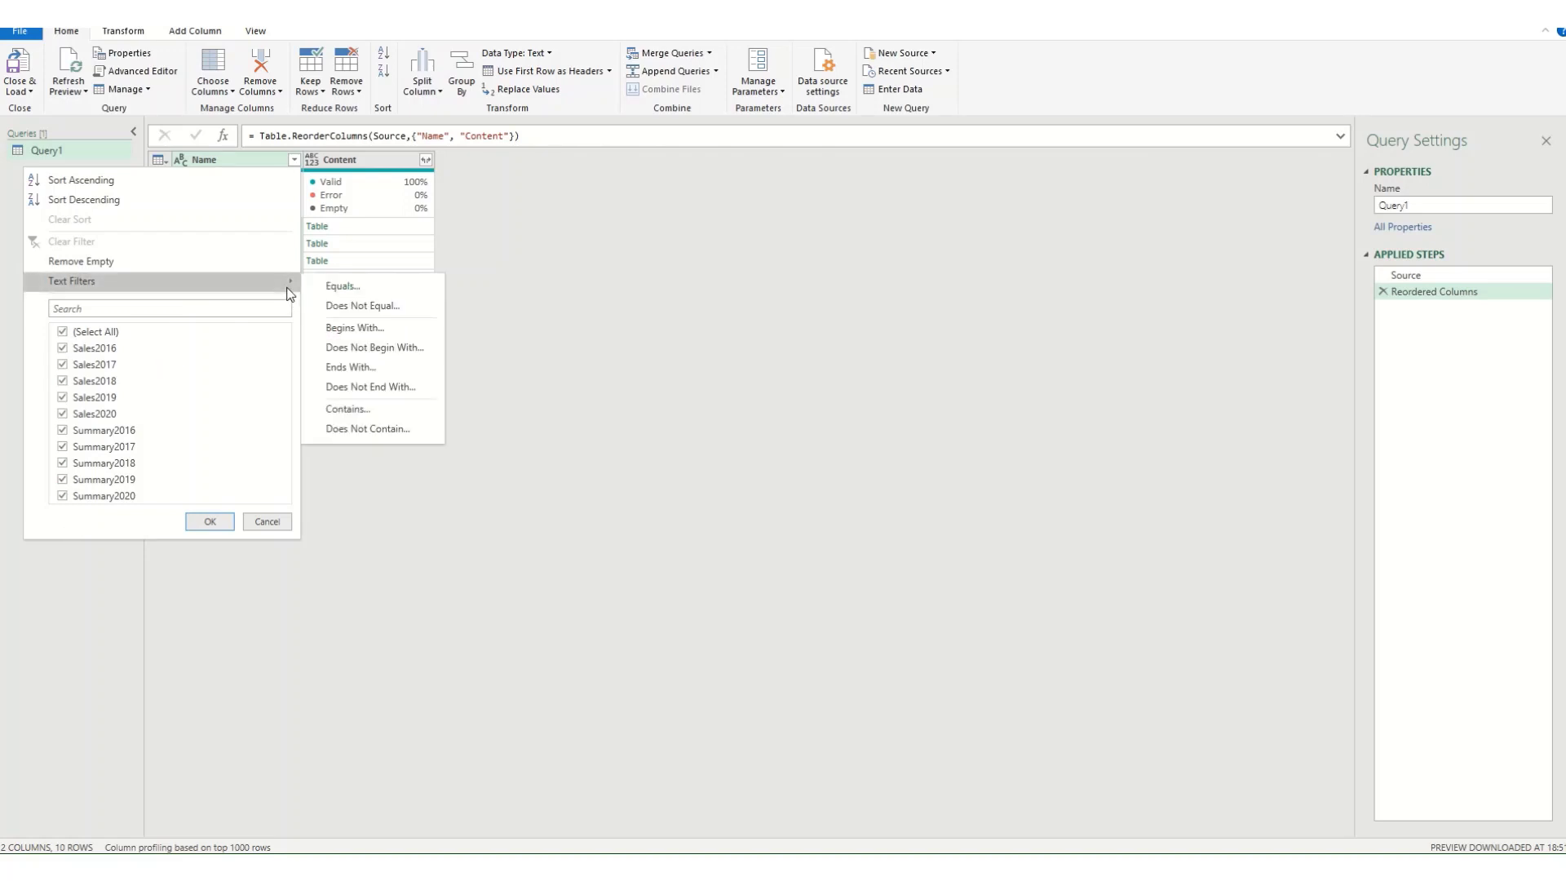
pyautogui.click(348, 329)
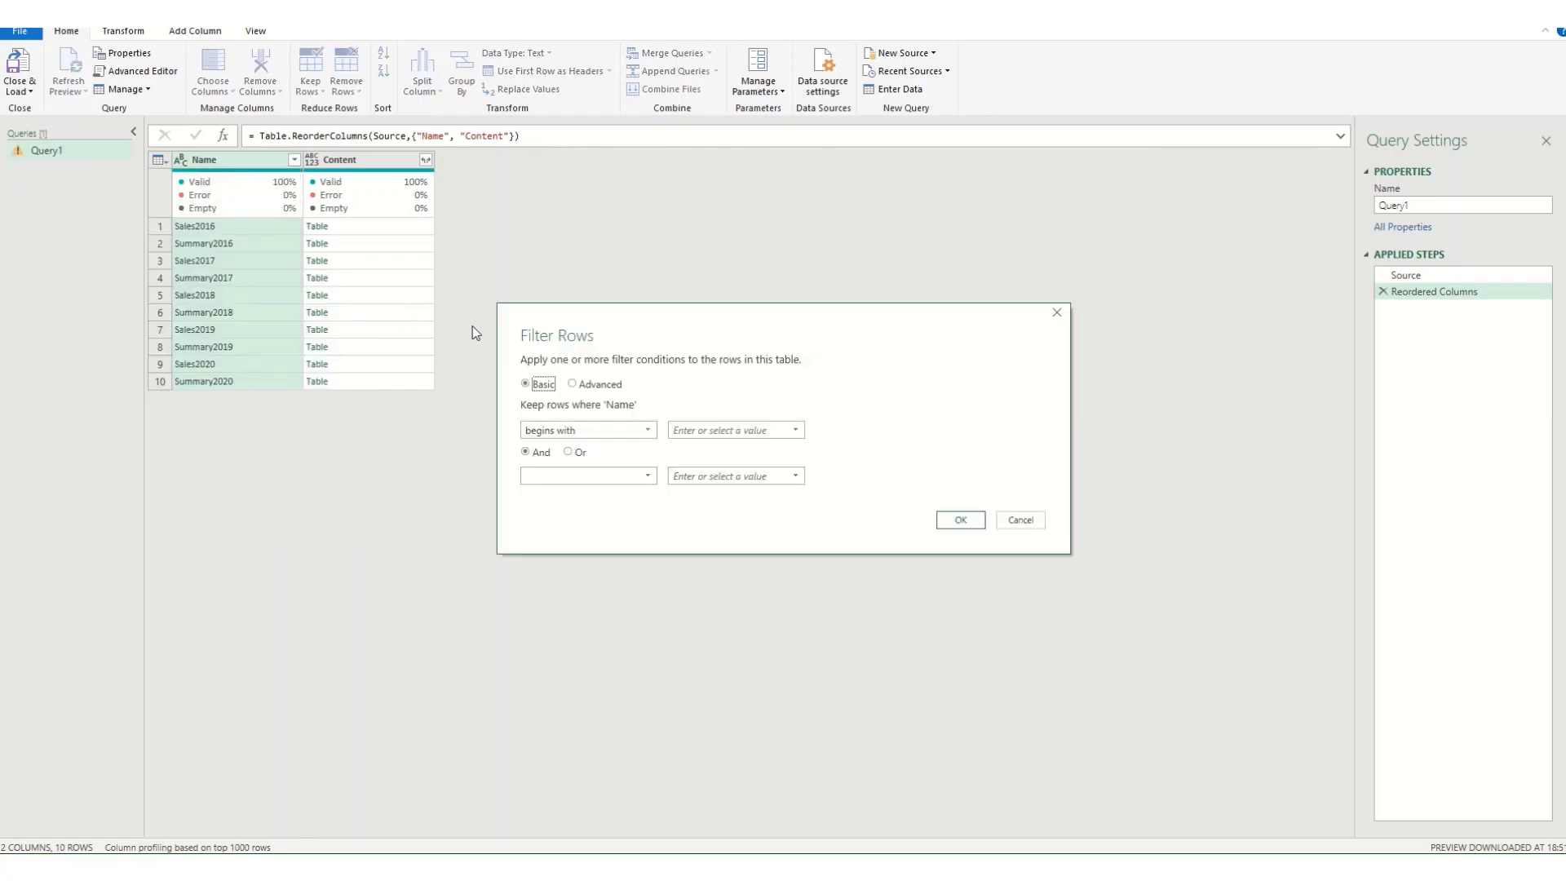
pyautogui.click(701, 435)
pyautogui.click(960, 520)
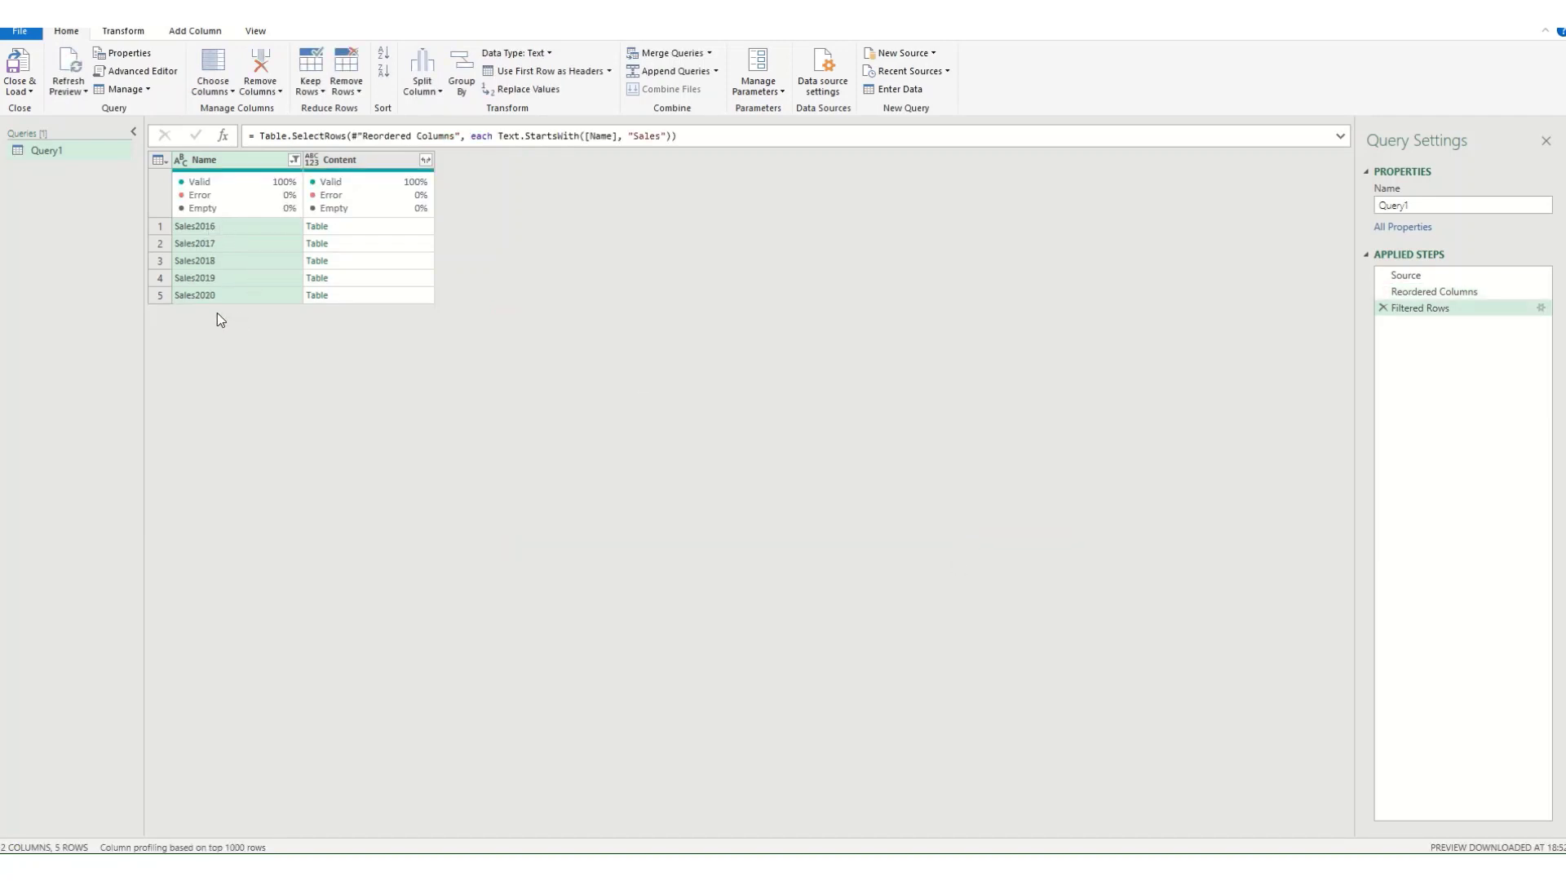
# Replace 'Sales' with nothing in the Name column, leaving the years 2016–2020.
pyautogui.rightClick(207, 160)
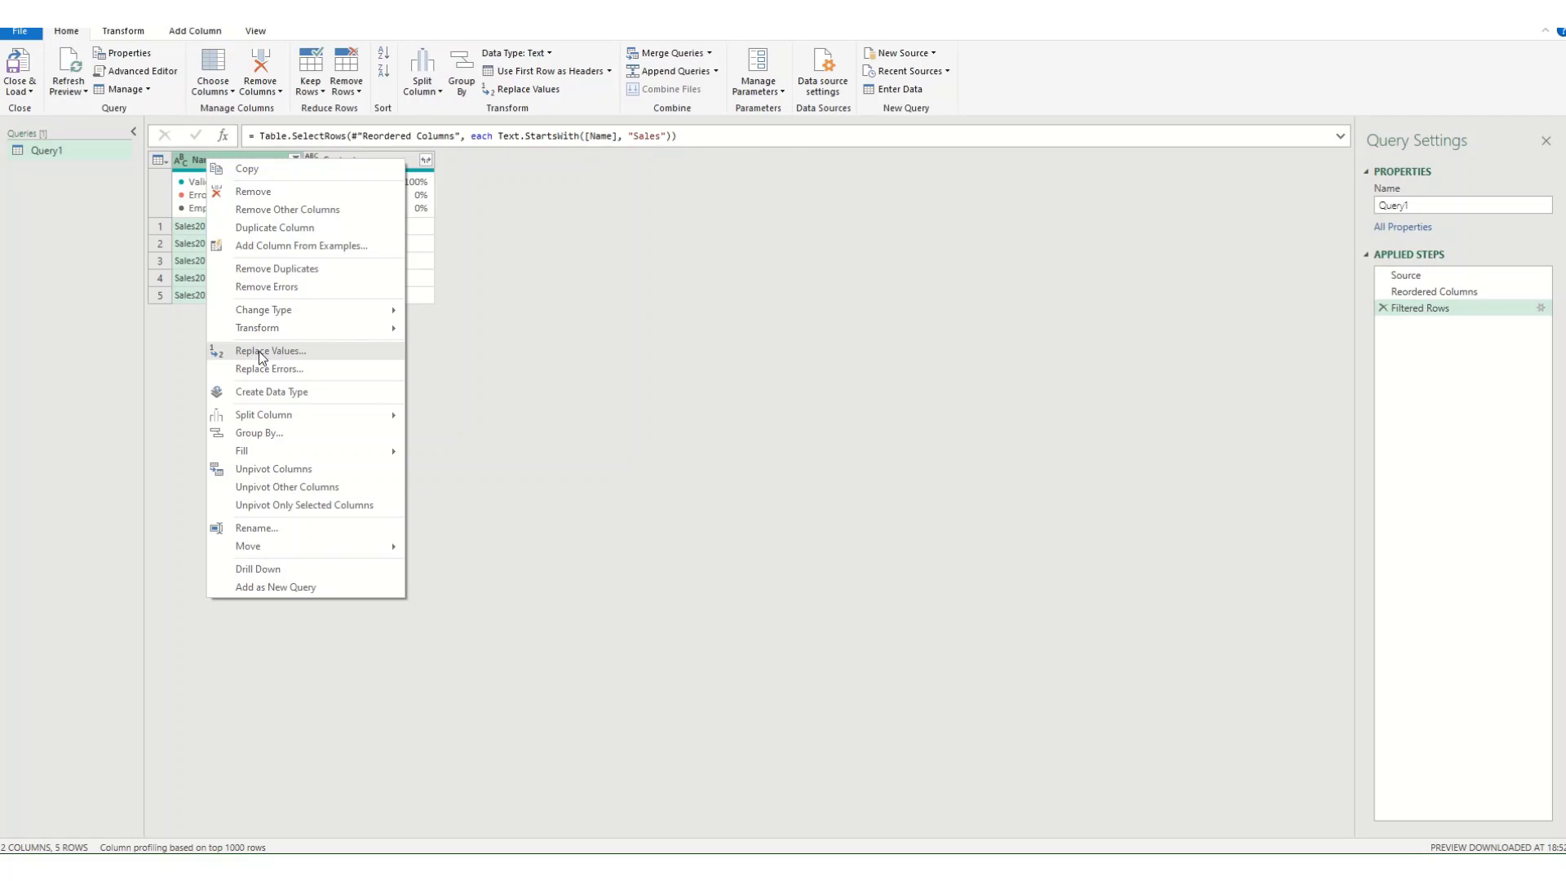
pyautogui.click(200, 163)
pyautogui.rightClick(204, 167)
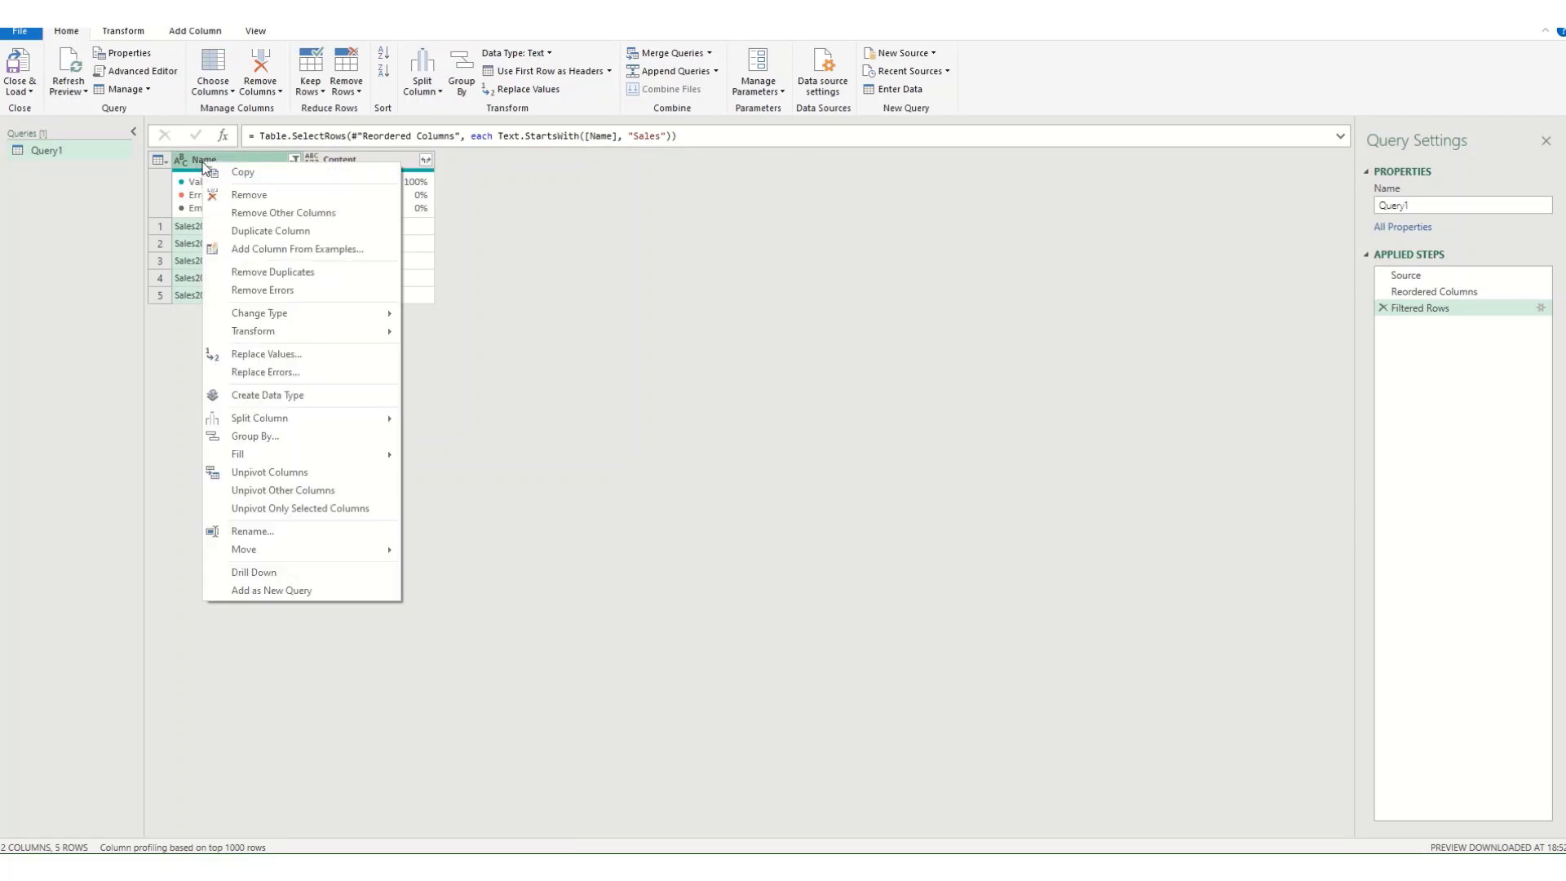
pyautogui.click(298, 354)
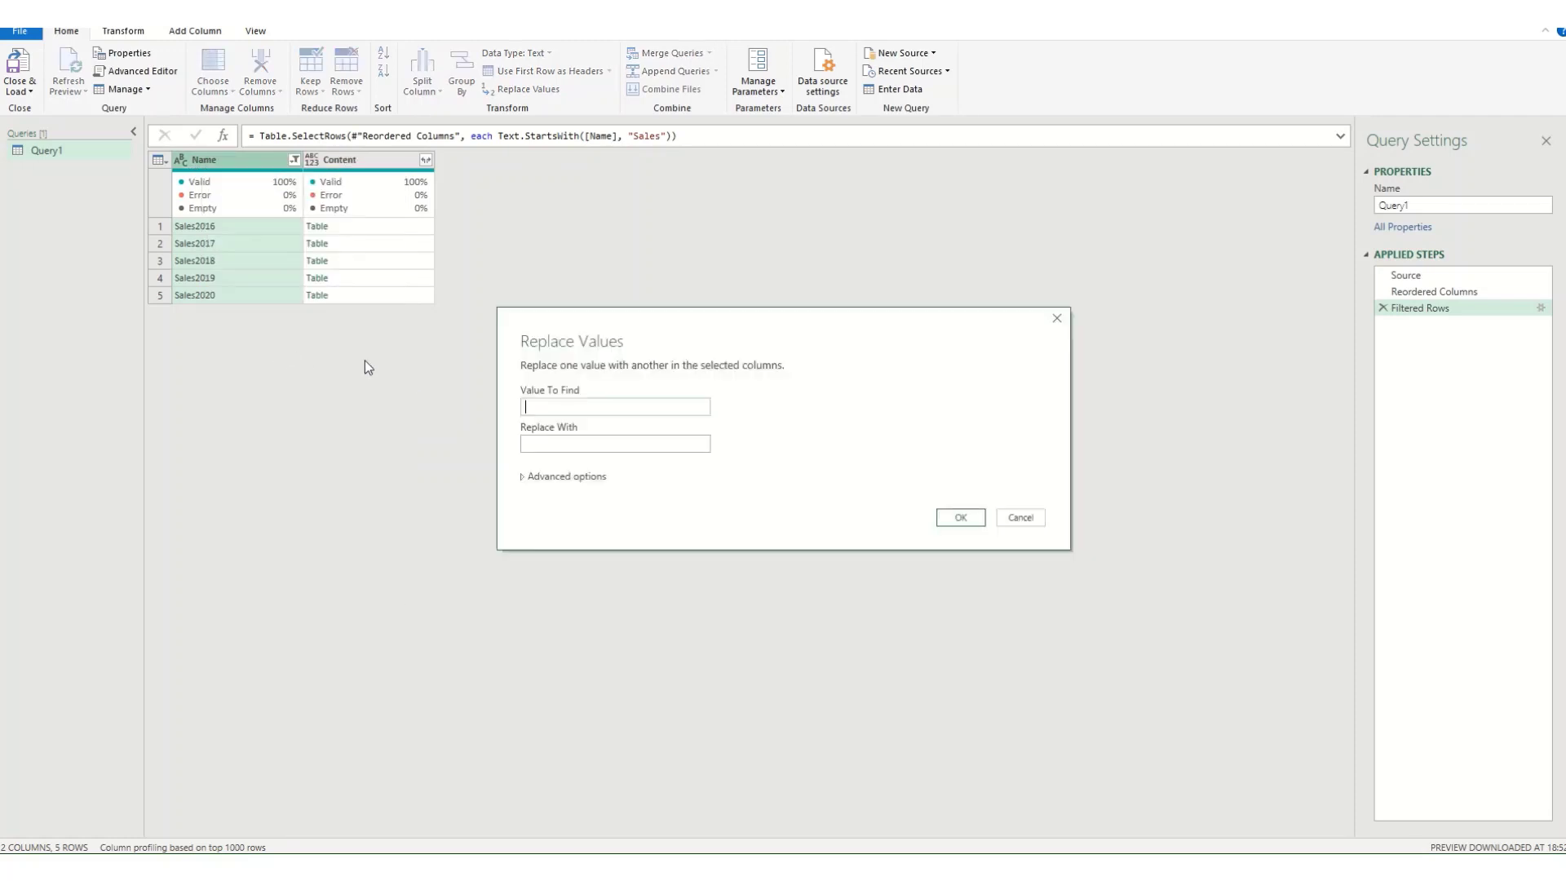
pyautogui.click(976, 522)
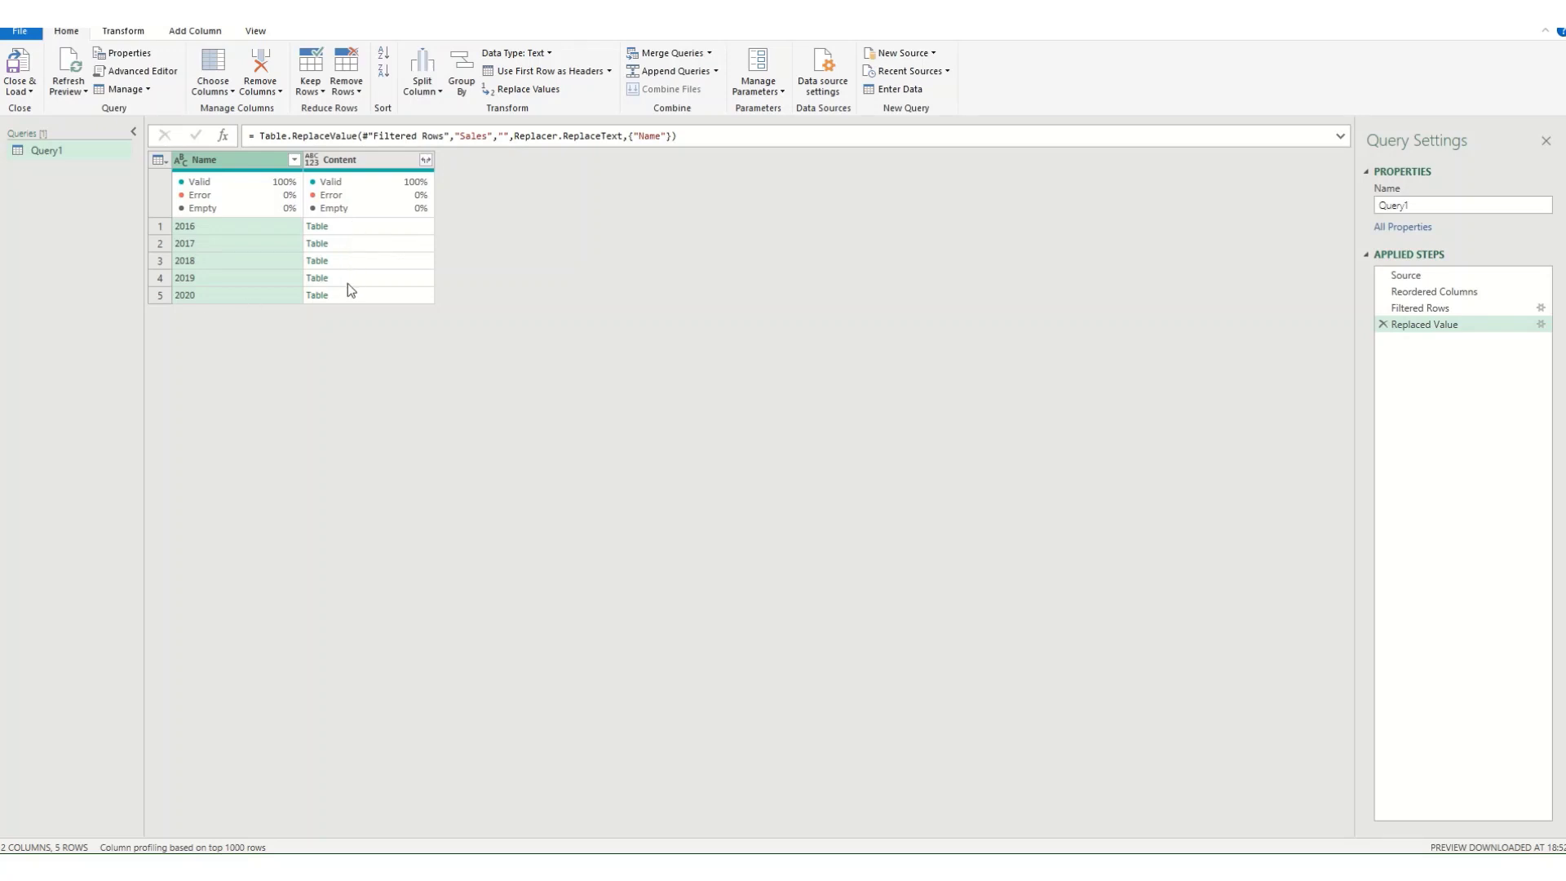
# Expand all Content columns, loading the full list, without the original column name prefix.
pyautogui.click(426, 161)
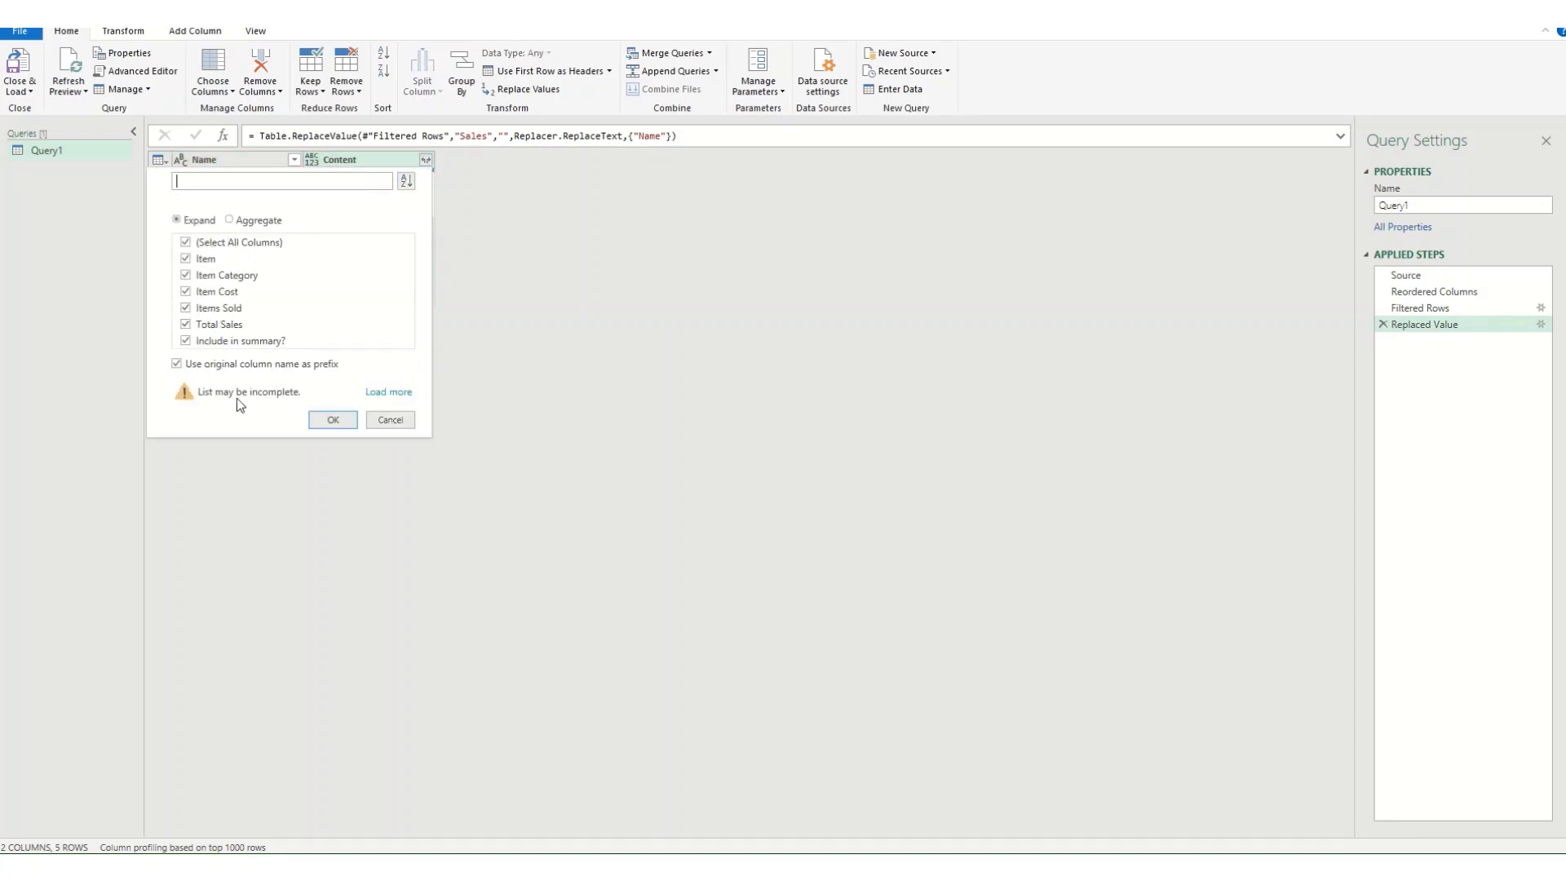
pyautogui.click(381, 395)
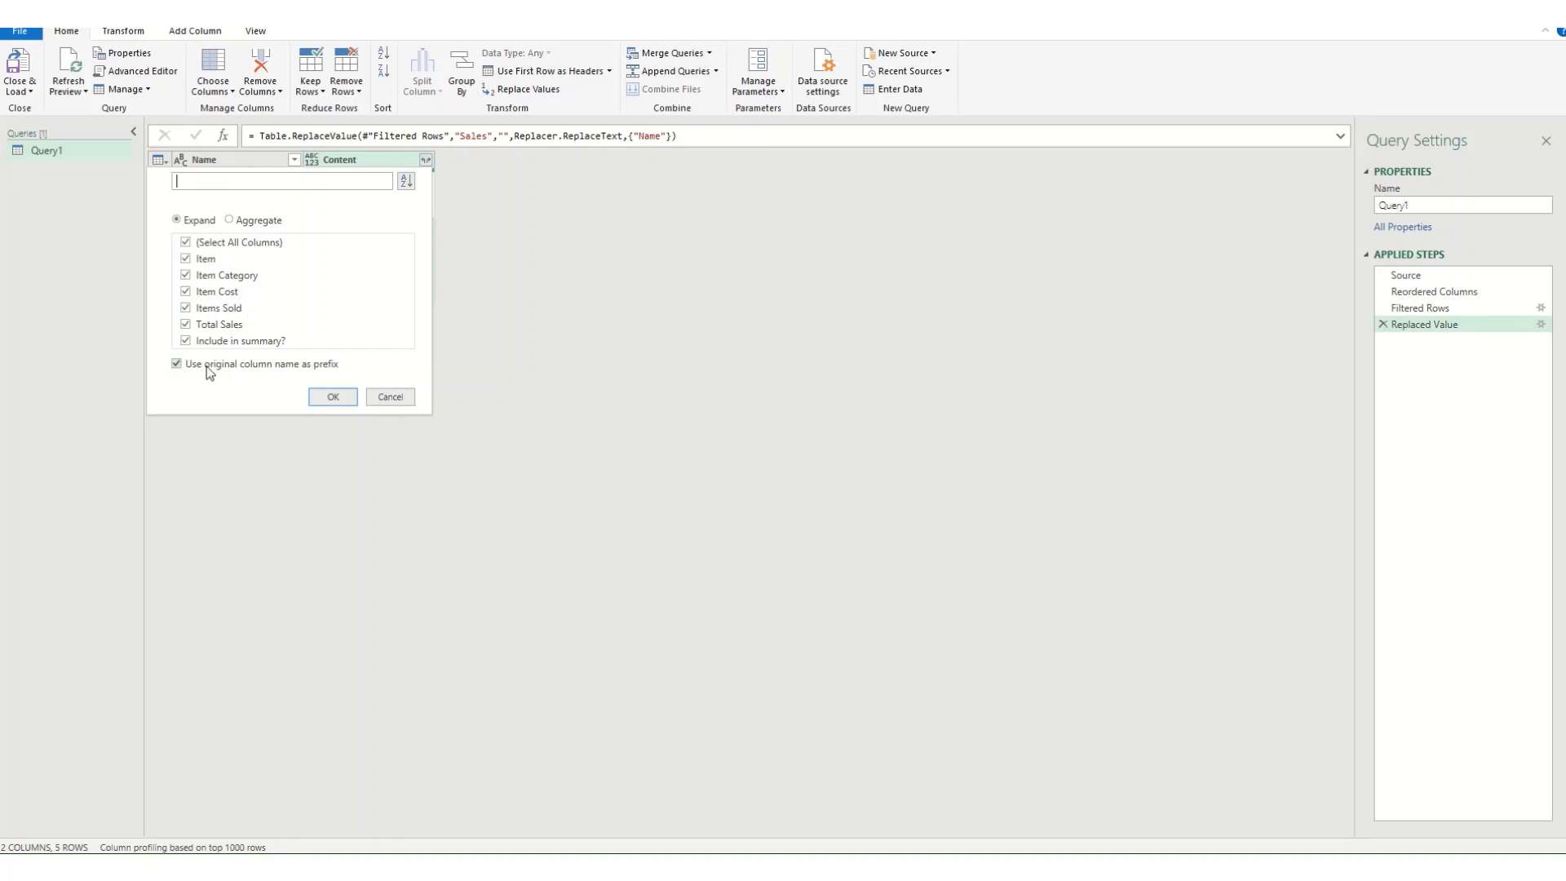
pyautogui.click(177, 366)
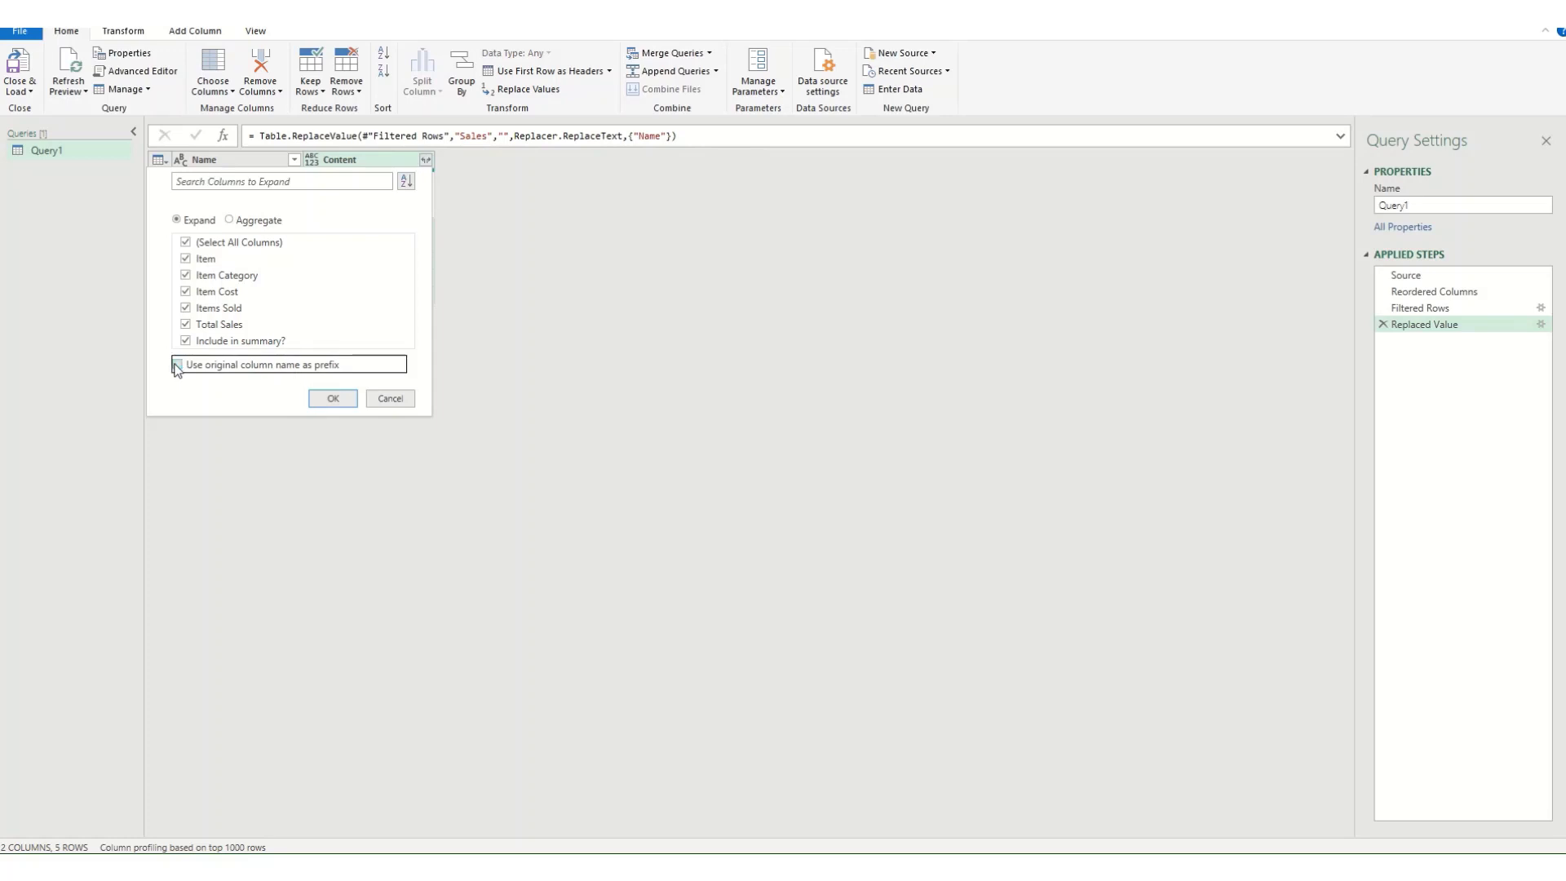
pyautogui.click(323, 400)
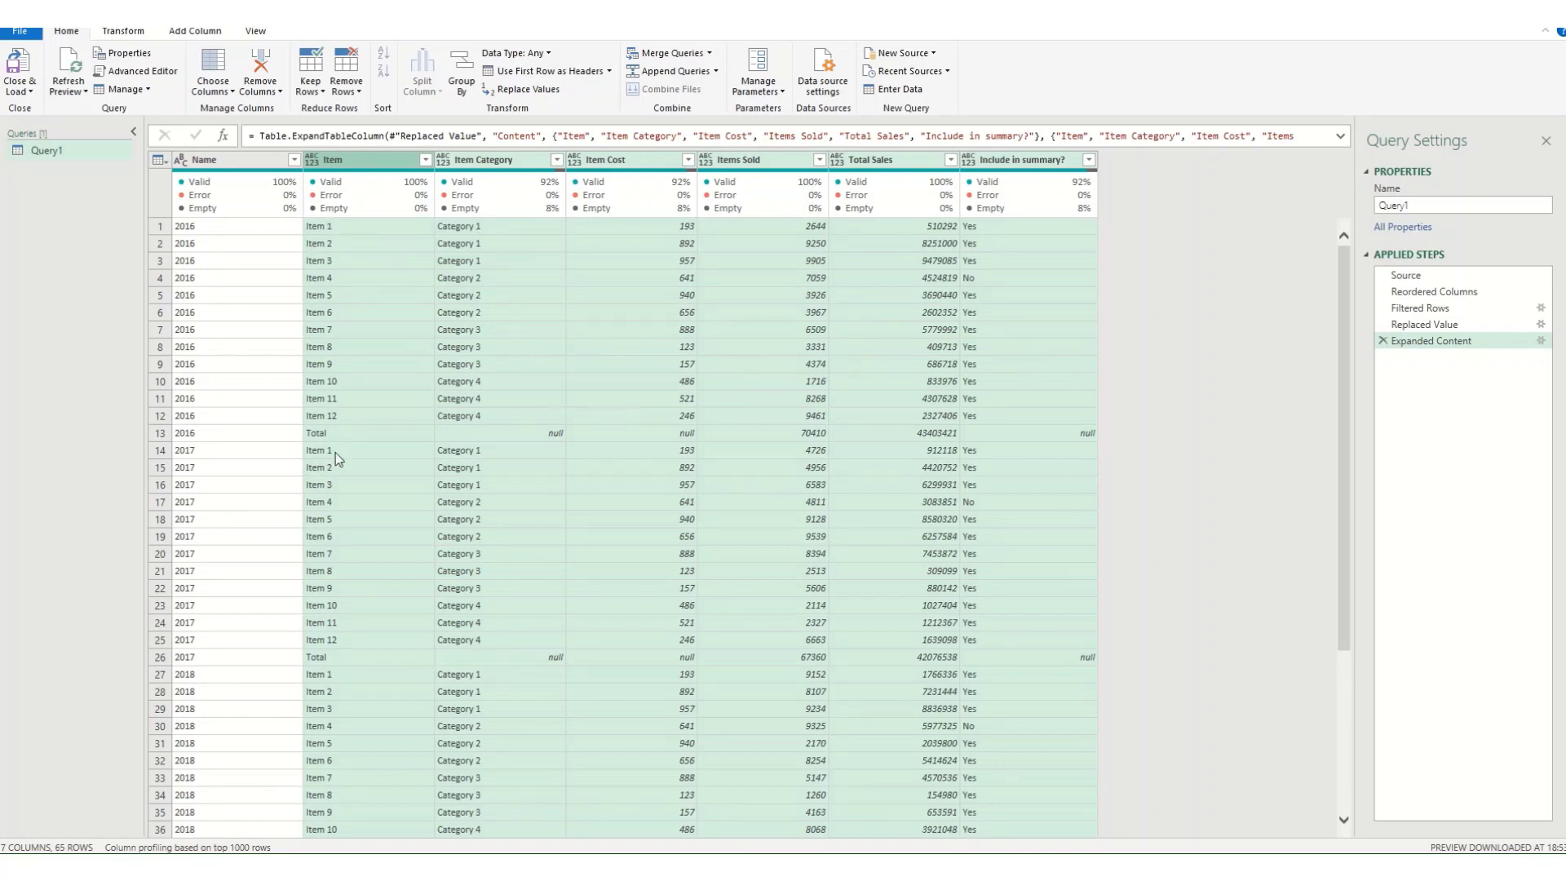
# Filter out Item's Total rows and Include in summary? 'No' rows, leaving 55 rows.
pyautogui.click(425, 160)
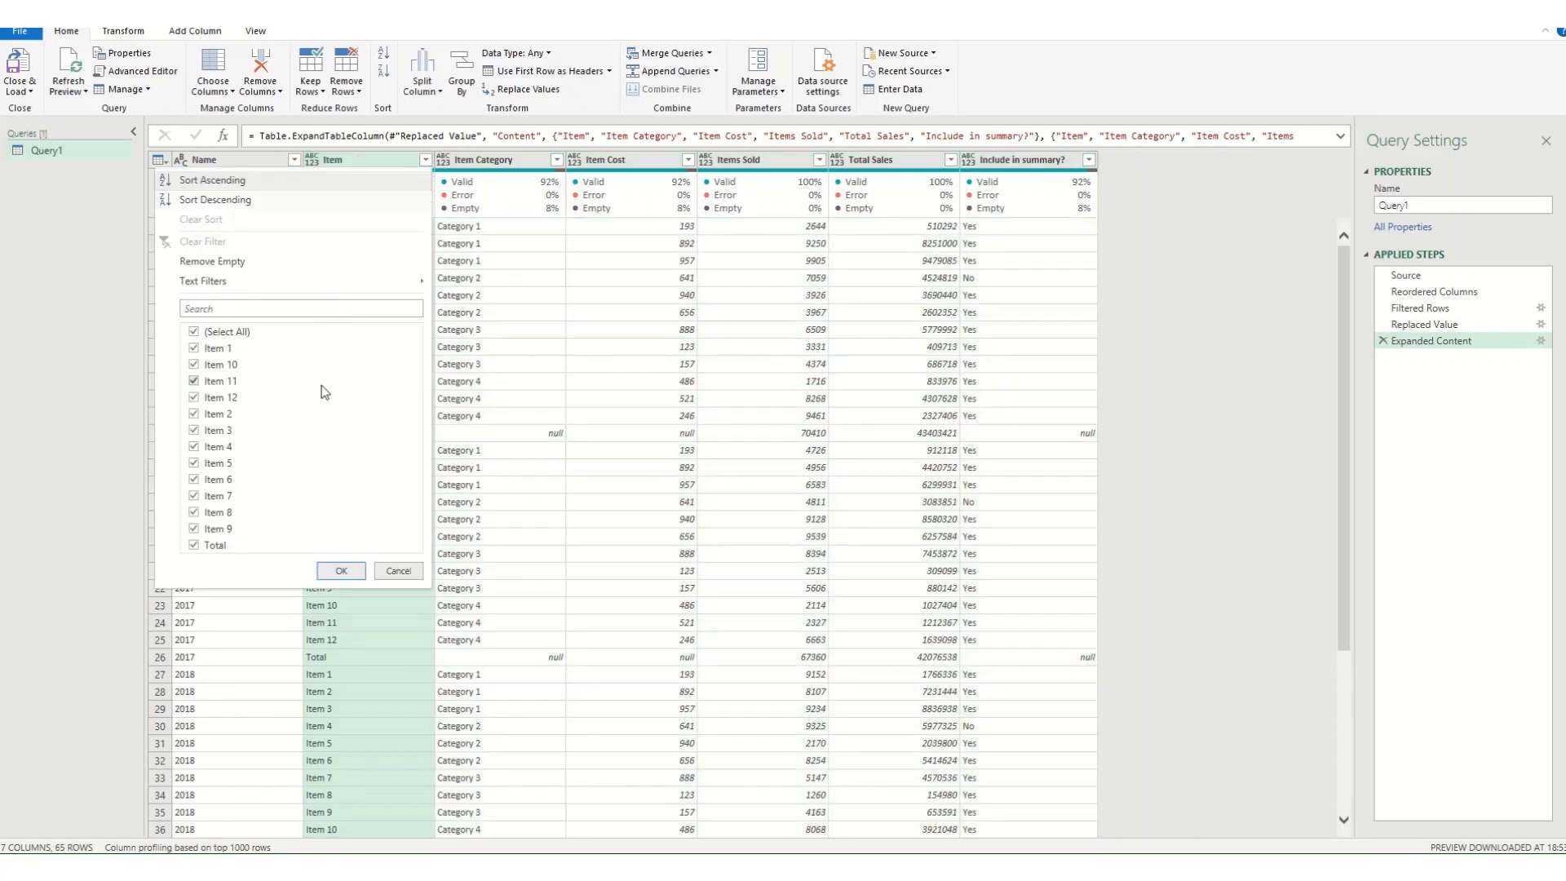
pyautogui.click(341, 571)
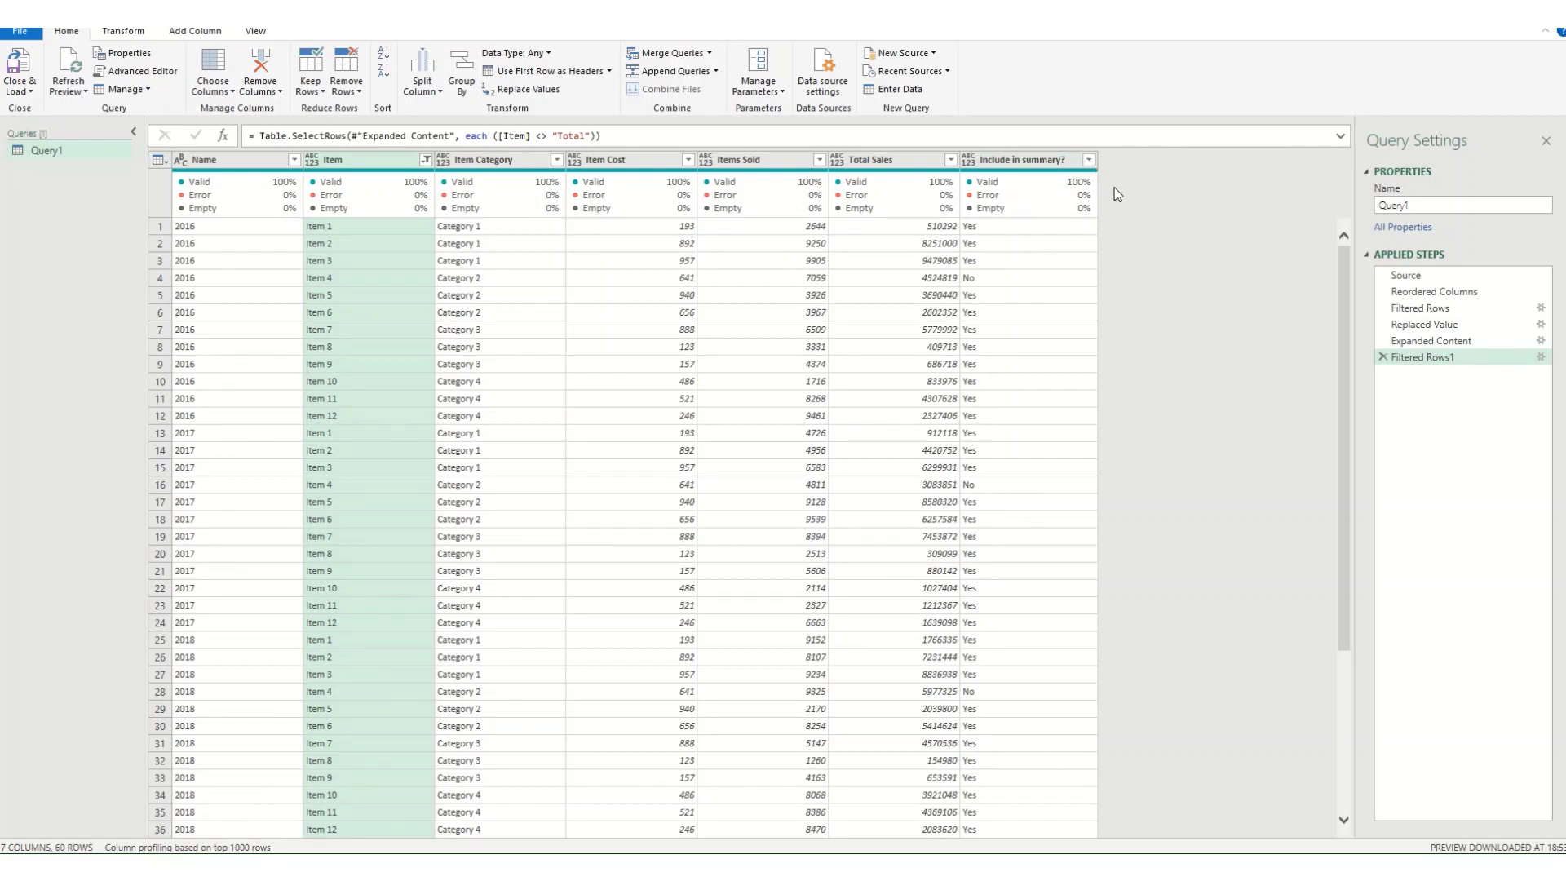
pyautogui.click(1087, 161)
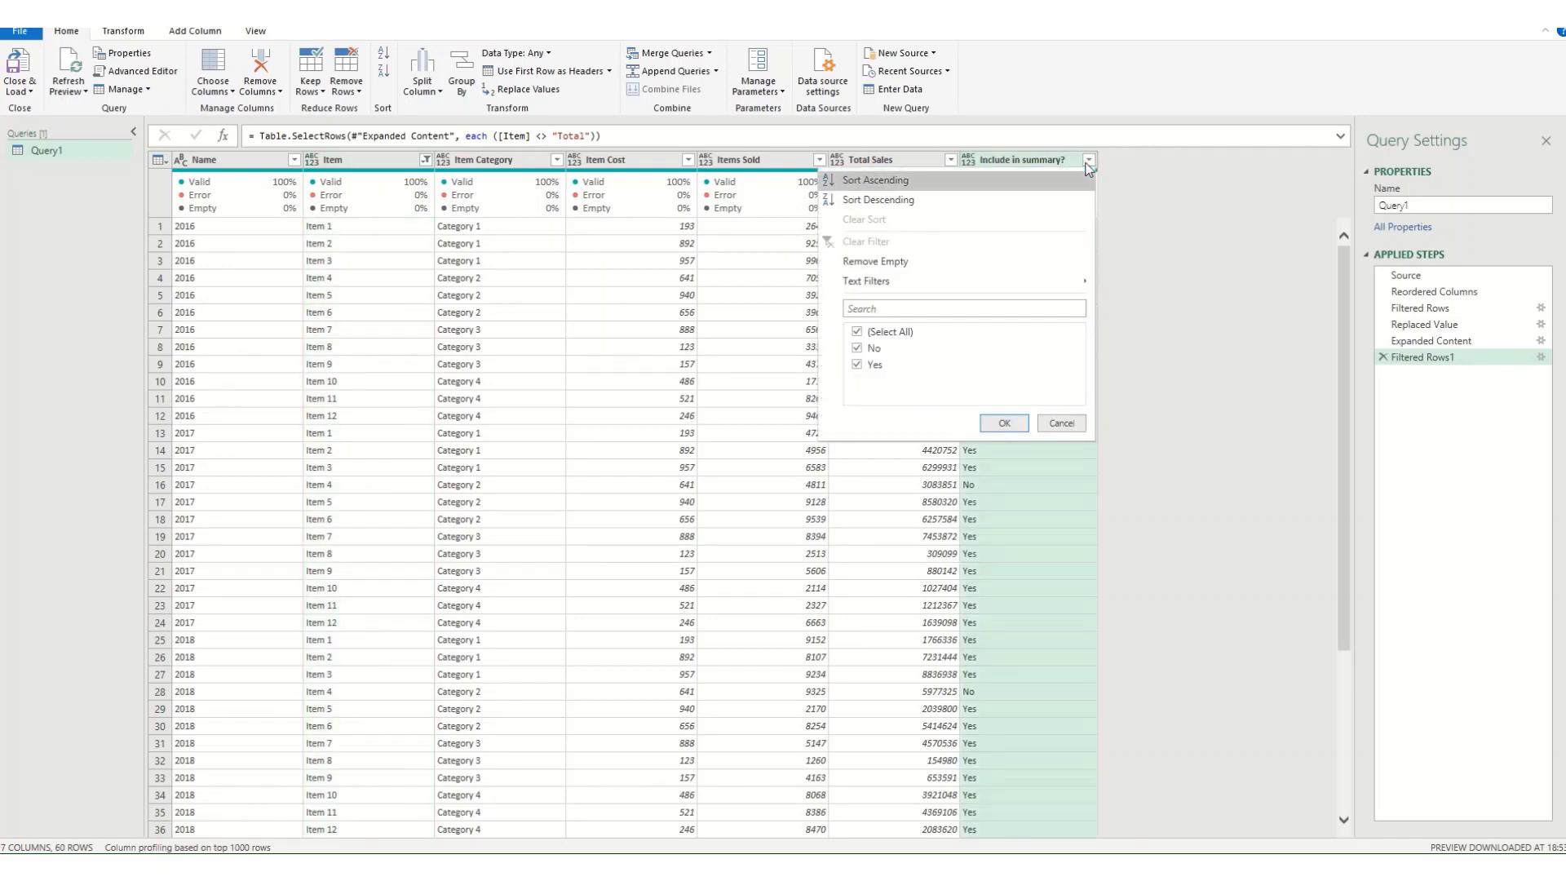
pyautogui.click(859, 349)
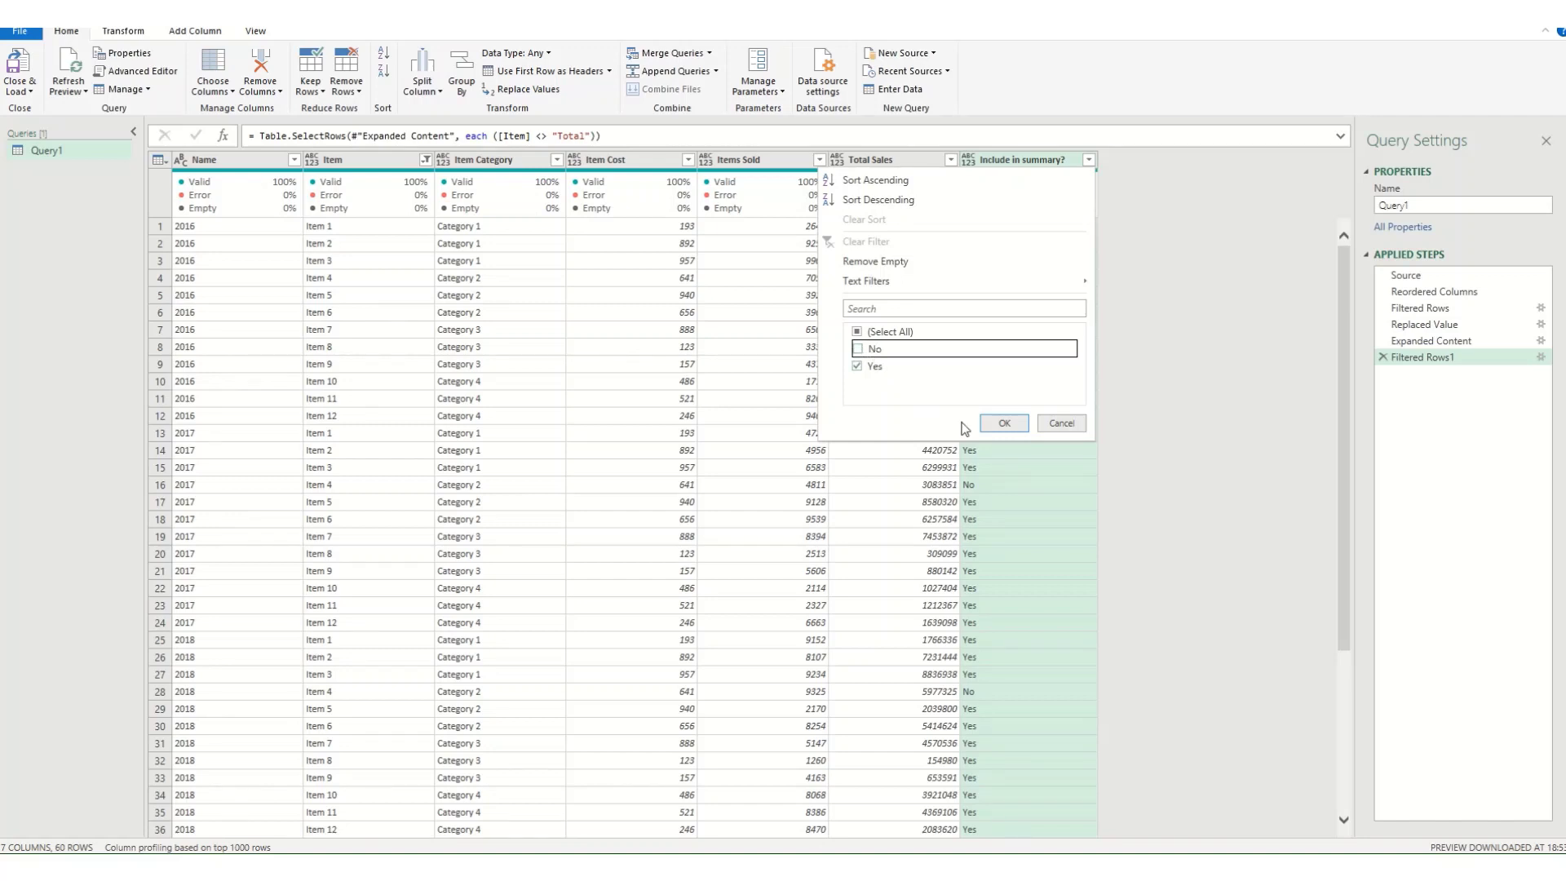
pyautogui.click(1006, 423)
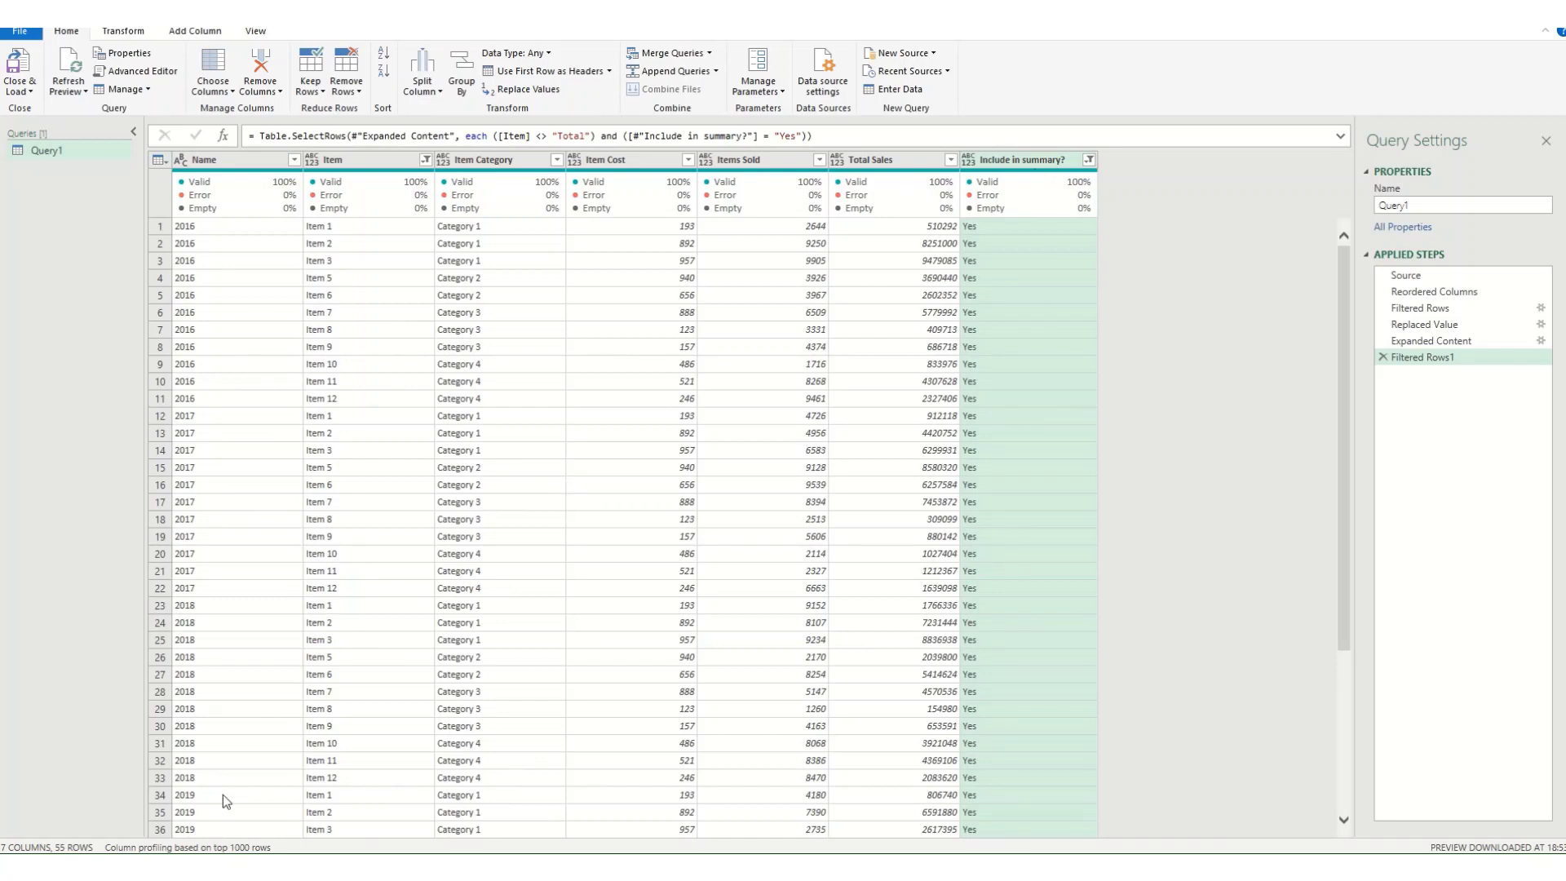
# Remove the Include in summary? column and Close & Load Query1 into a new sheet.
pyautogui.rightClick(1027, 163)
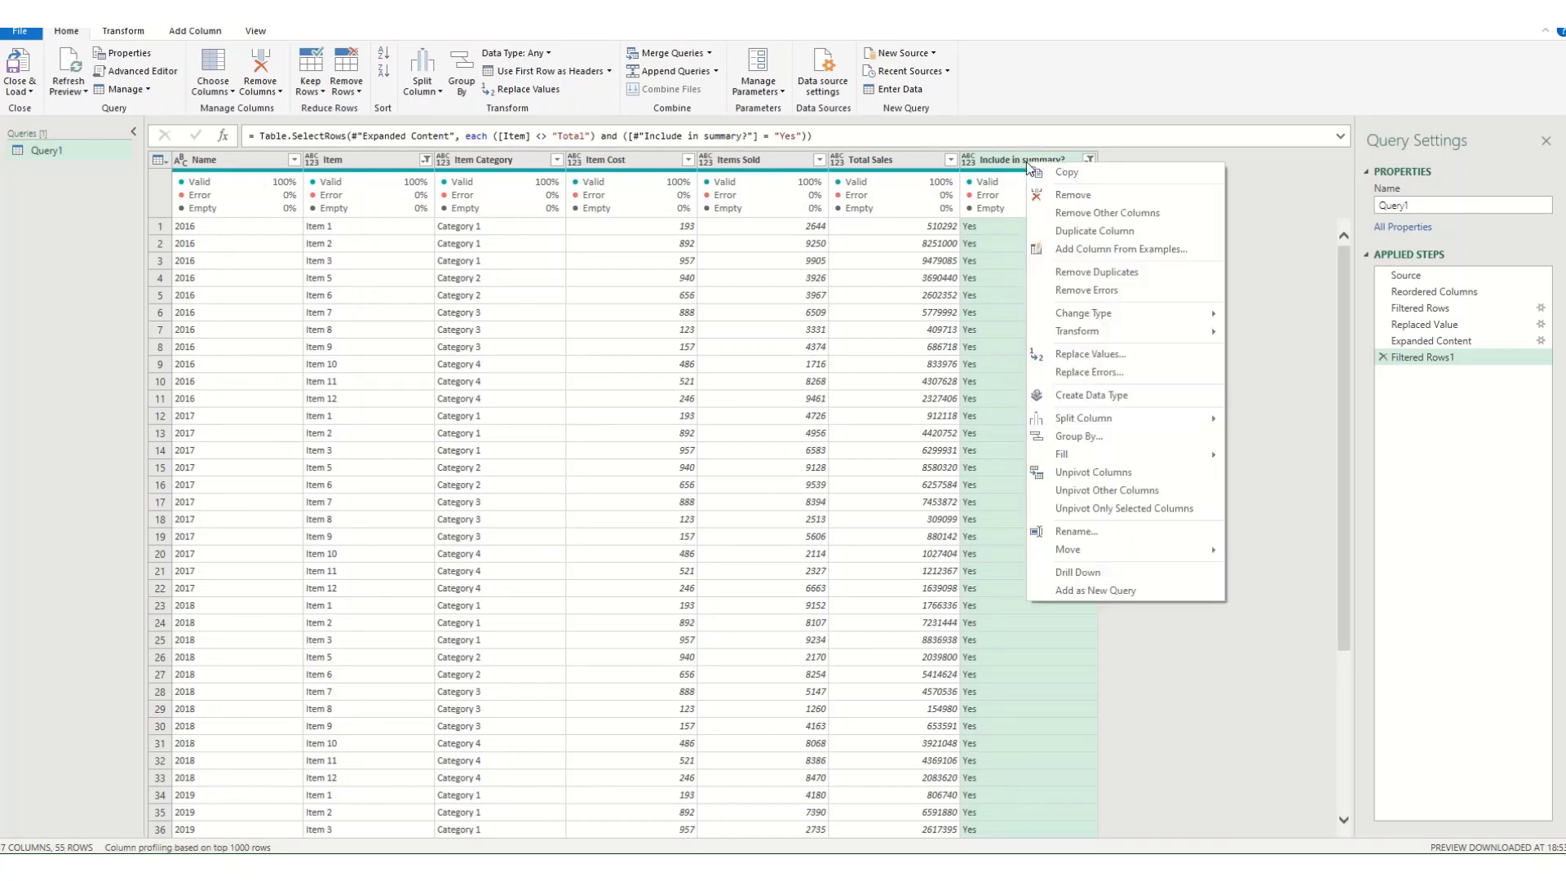
pyautogui.click(1061, 196)
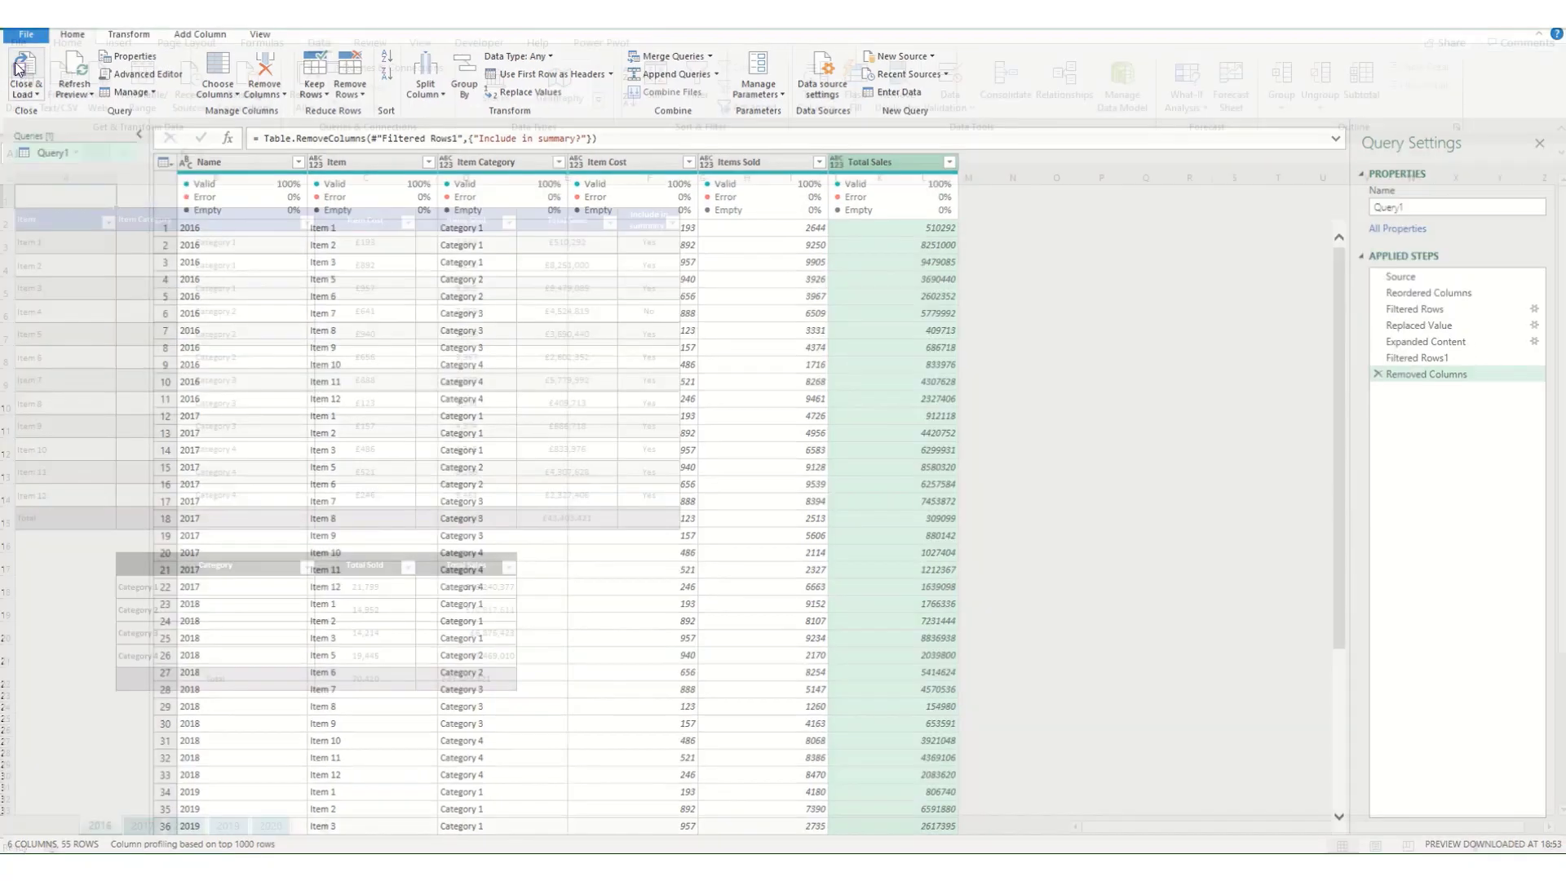
pyautogui.click(16, 69)
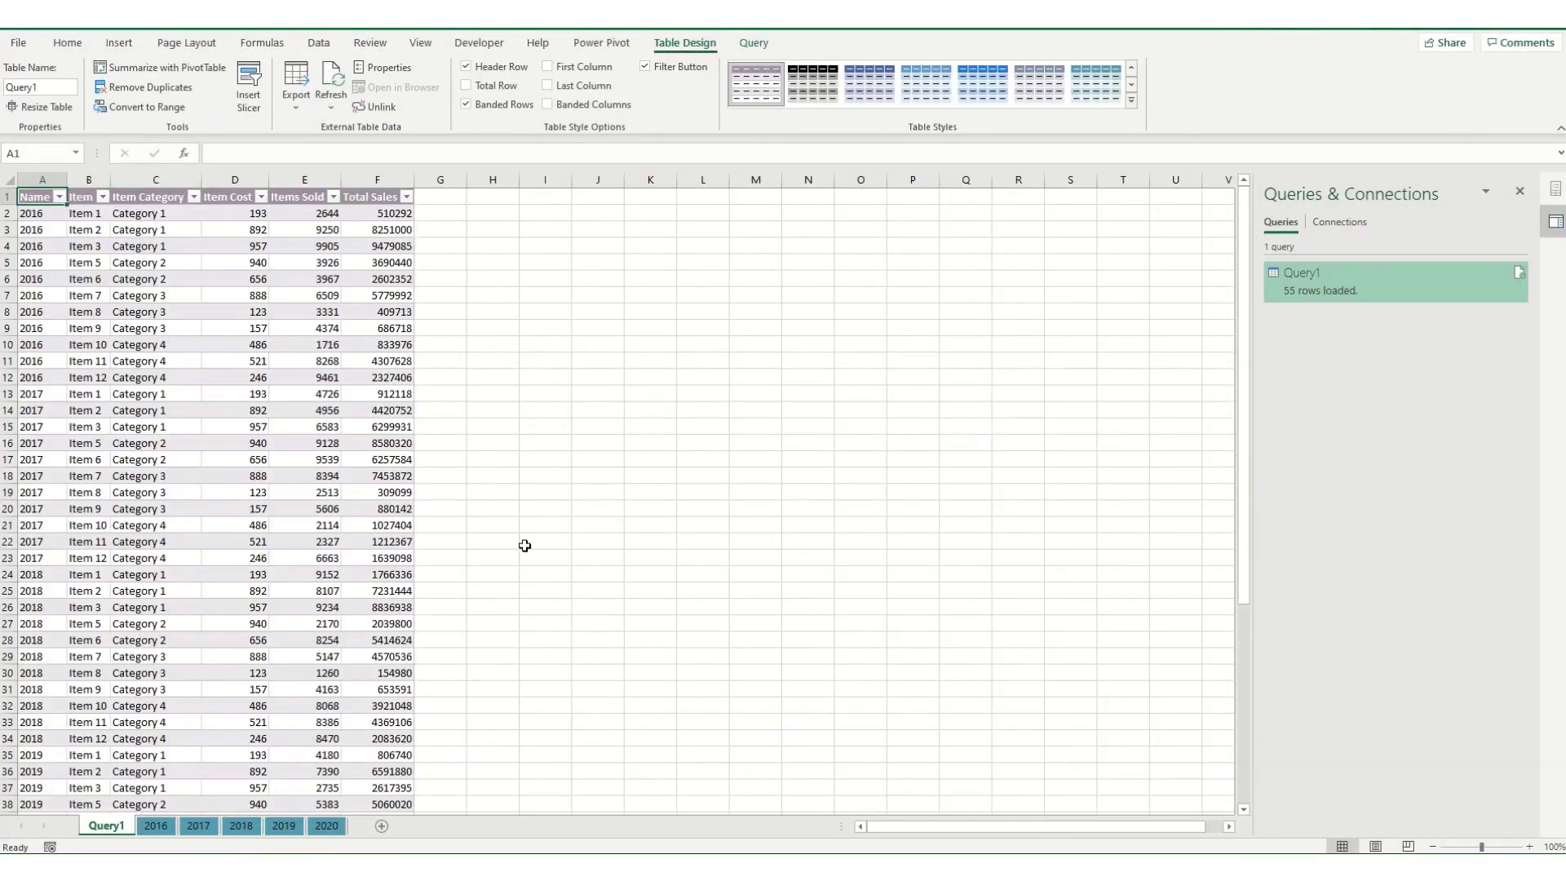
# Scroll through the loaded 55-row Query1 table to check it.
pyautogui.scroll(-8, 237, 391)
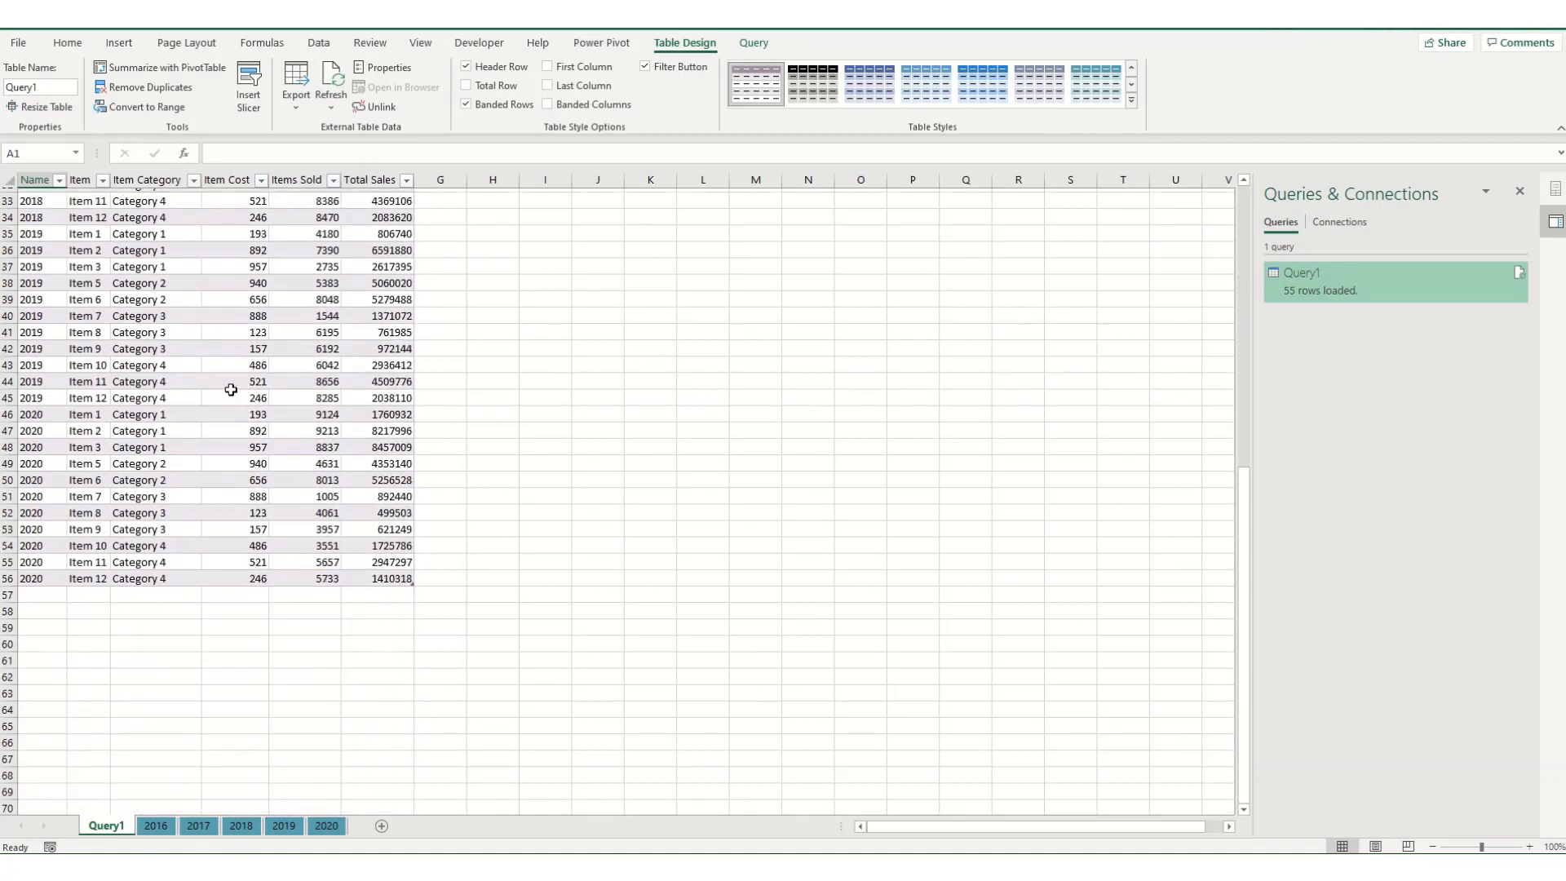
pyautogui.scroll(8, 229, 390)
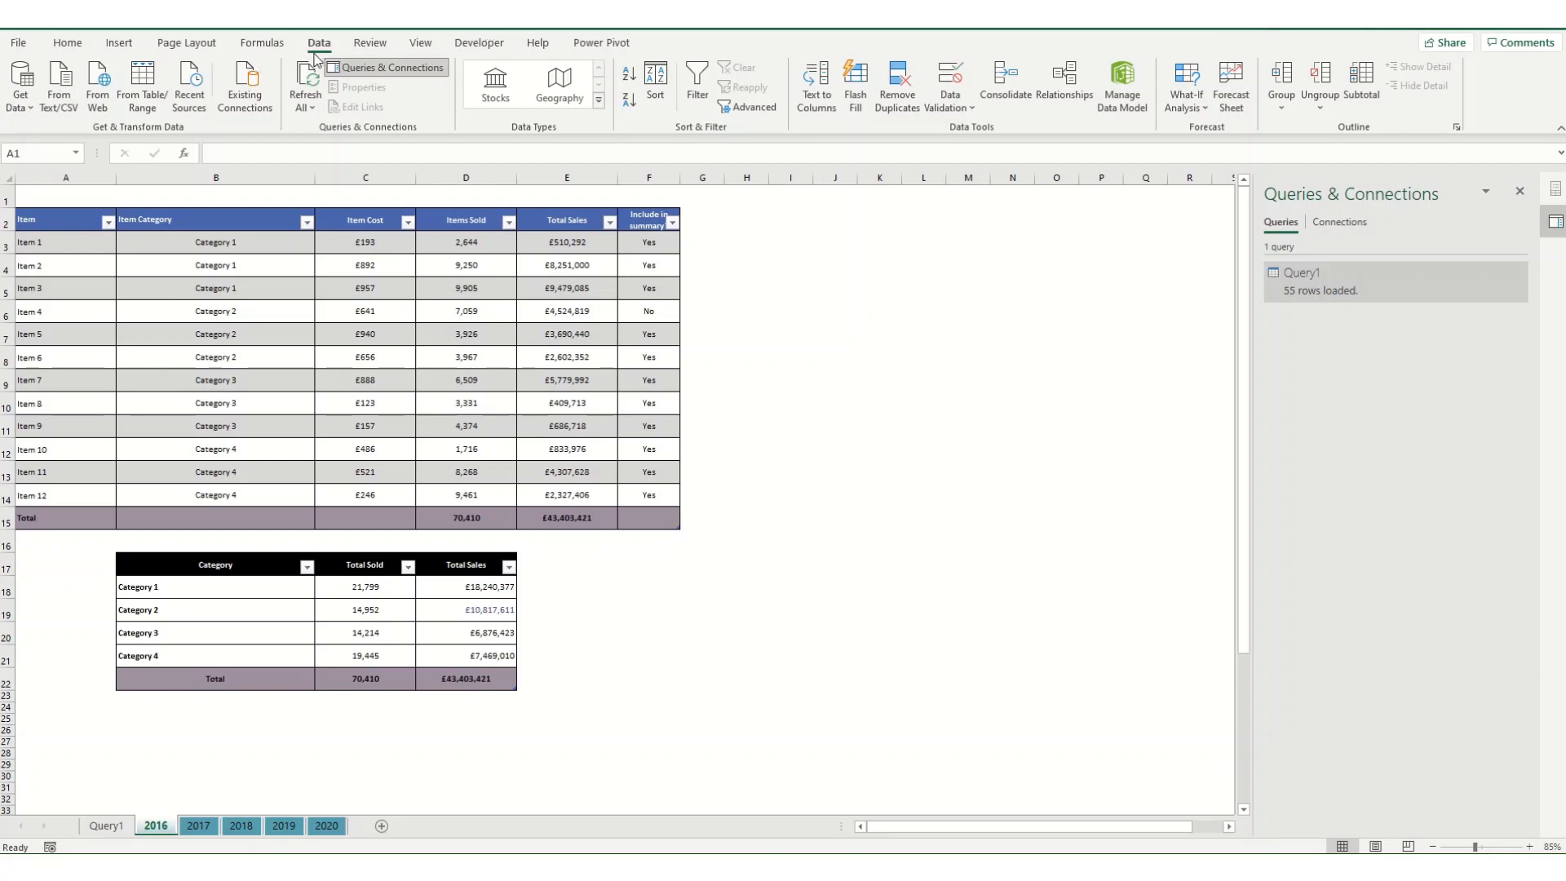
# Start another blank query with the formula =Excel.CurrentWorkbook() listing all 11 tables.
pyautogui.click(19, 90)
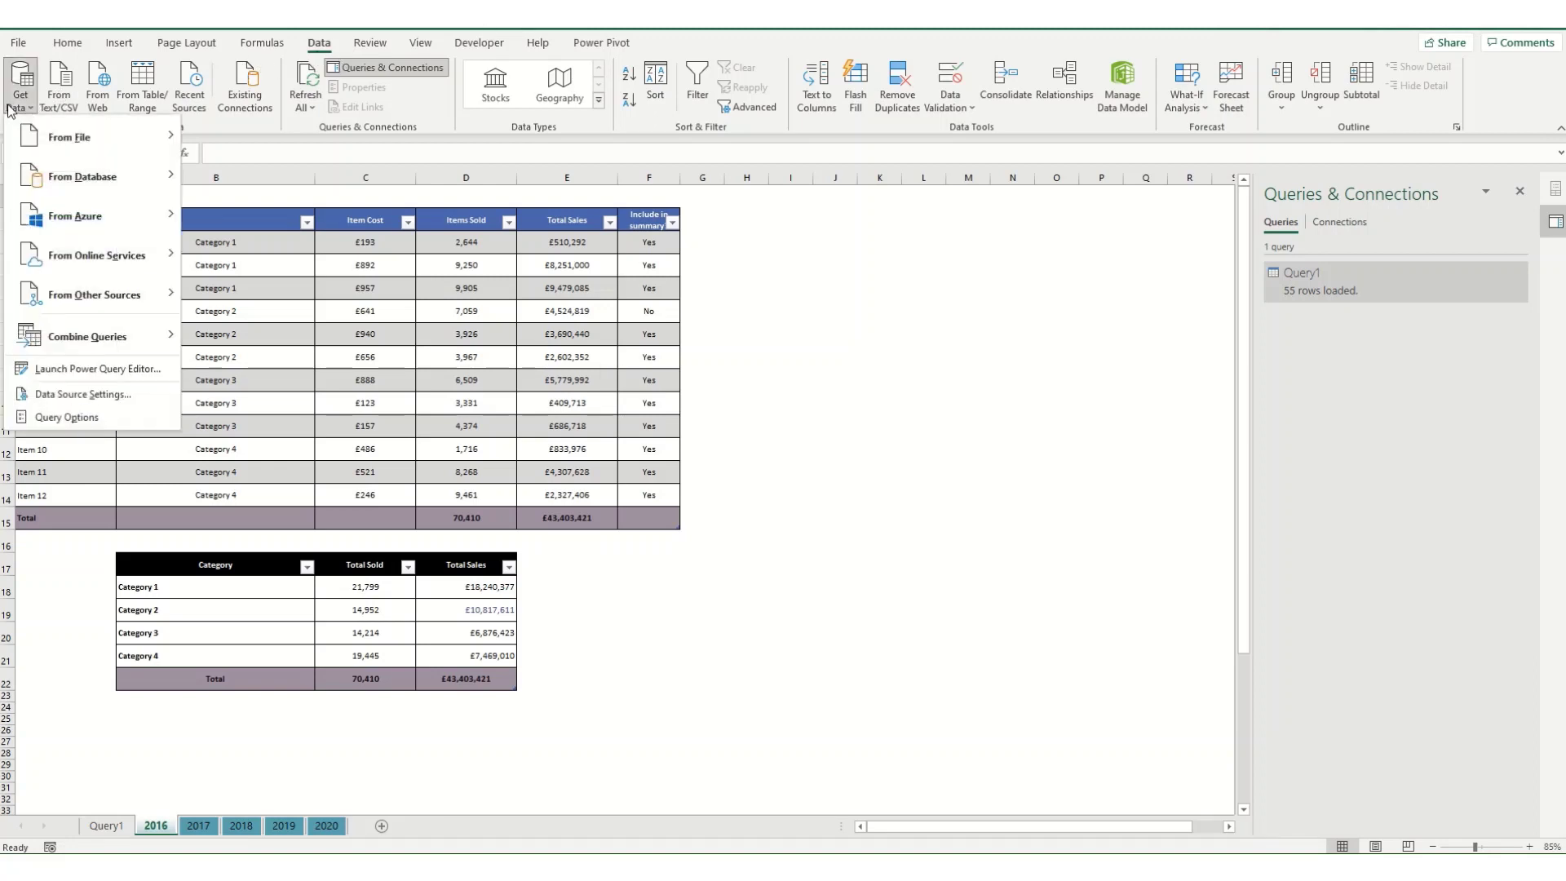
pyautogui.moveTo(101, 298)
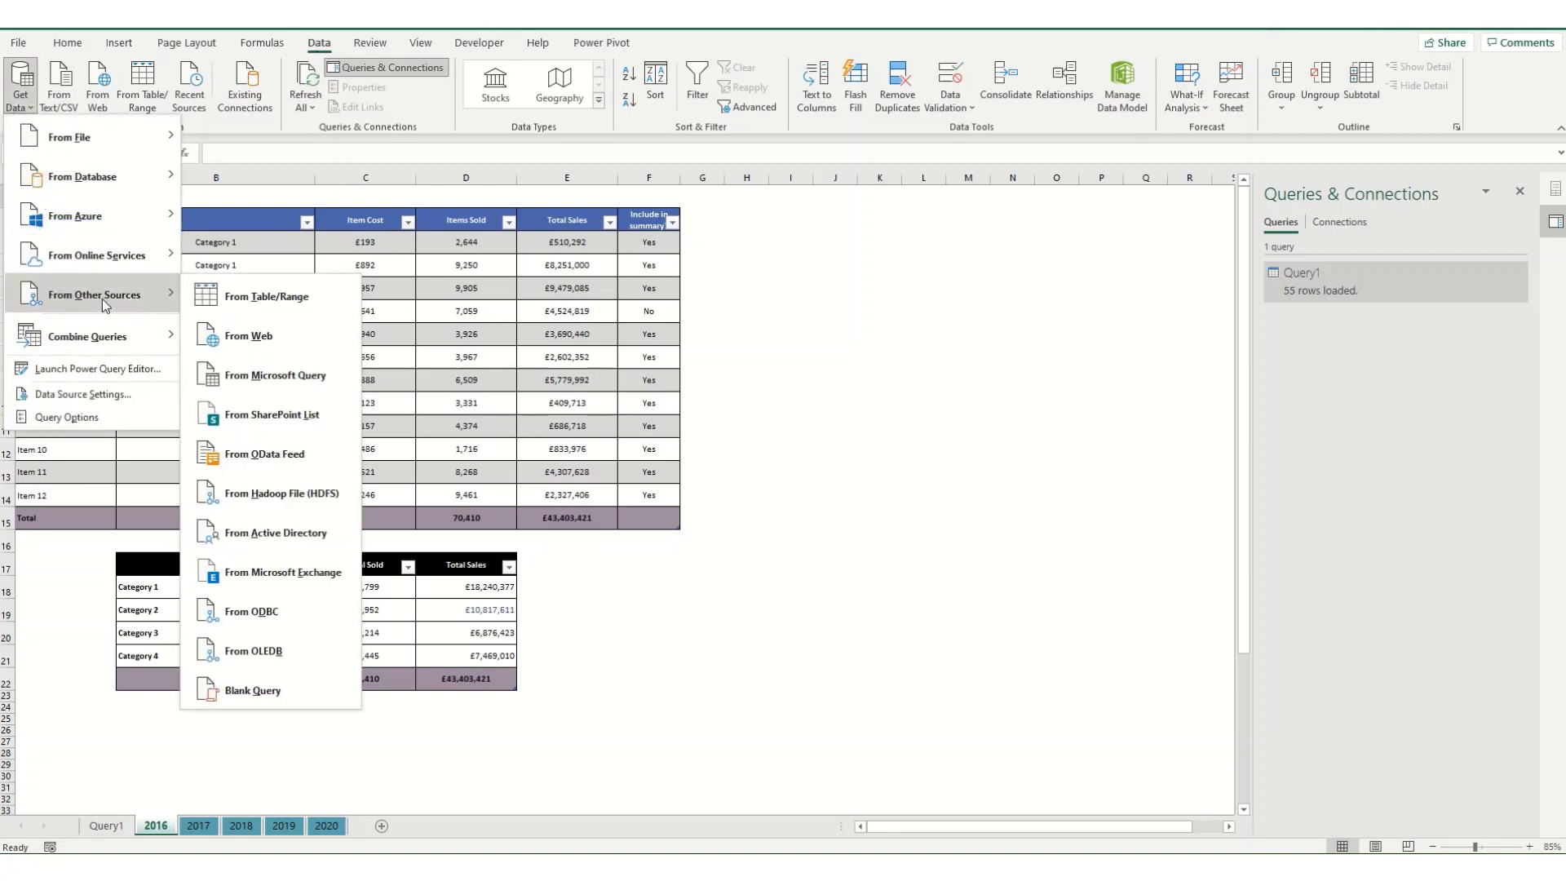
pyautogui.click(285, 697)
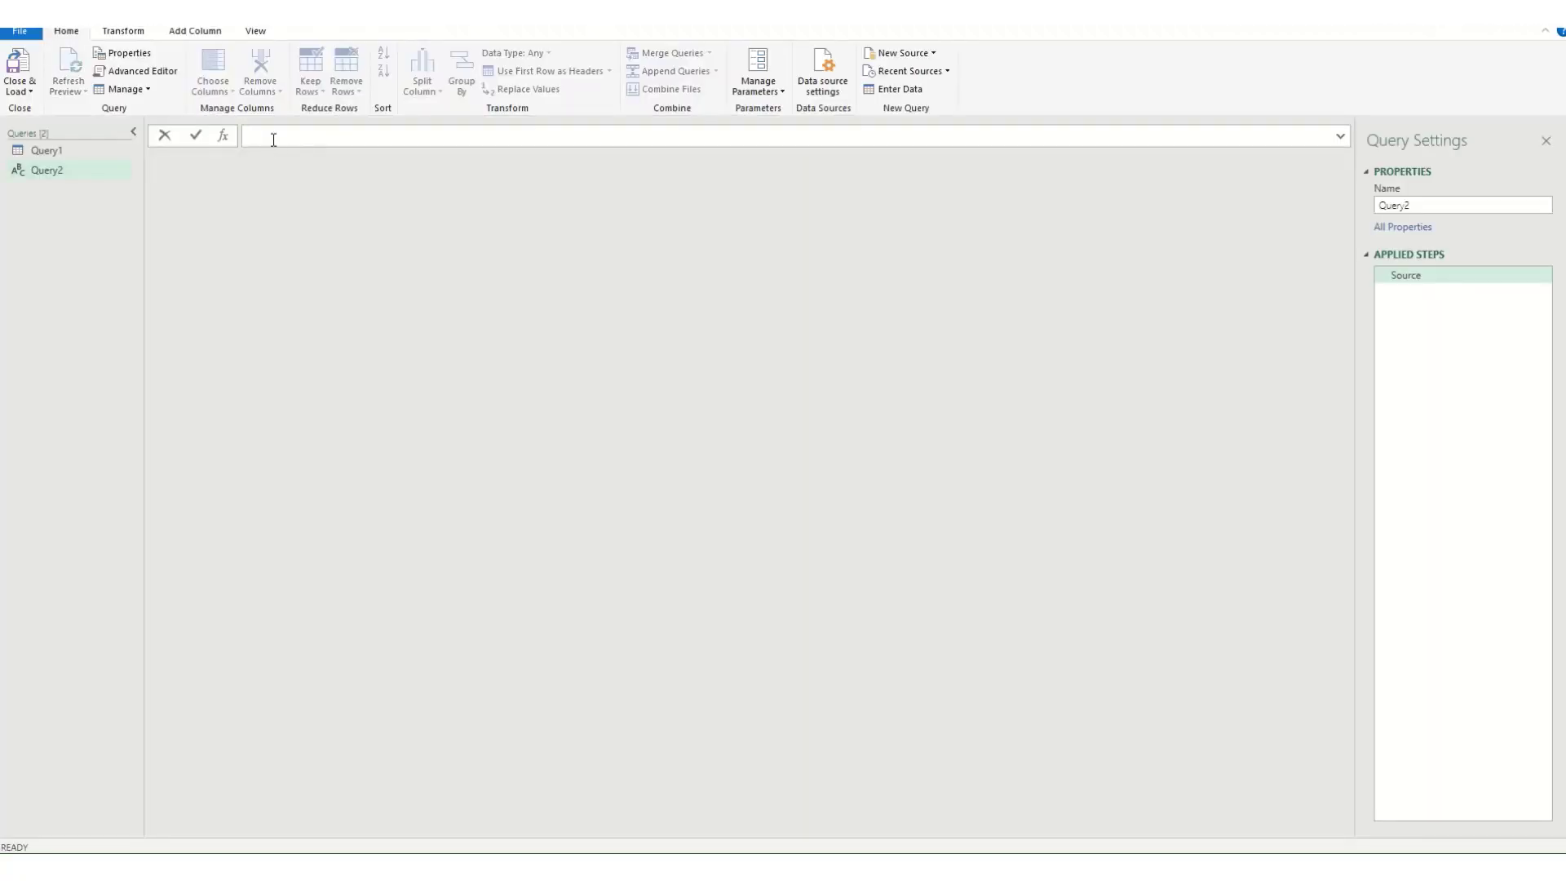
pyautogui.write('=Exc')
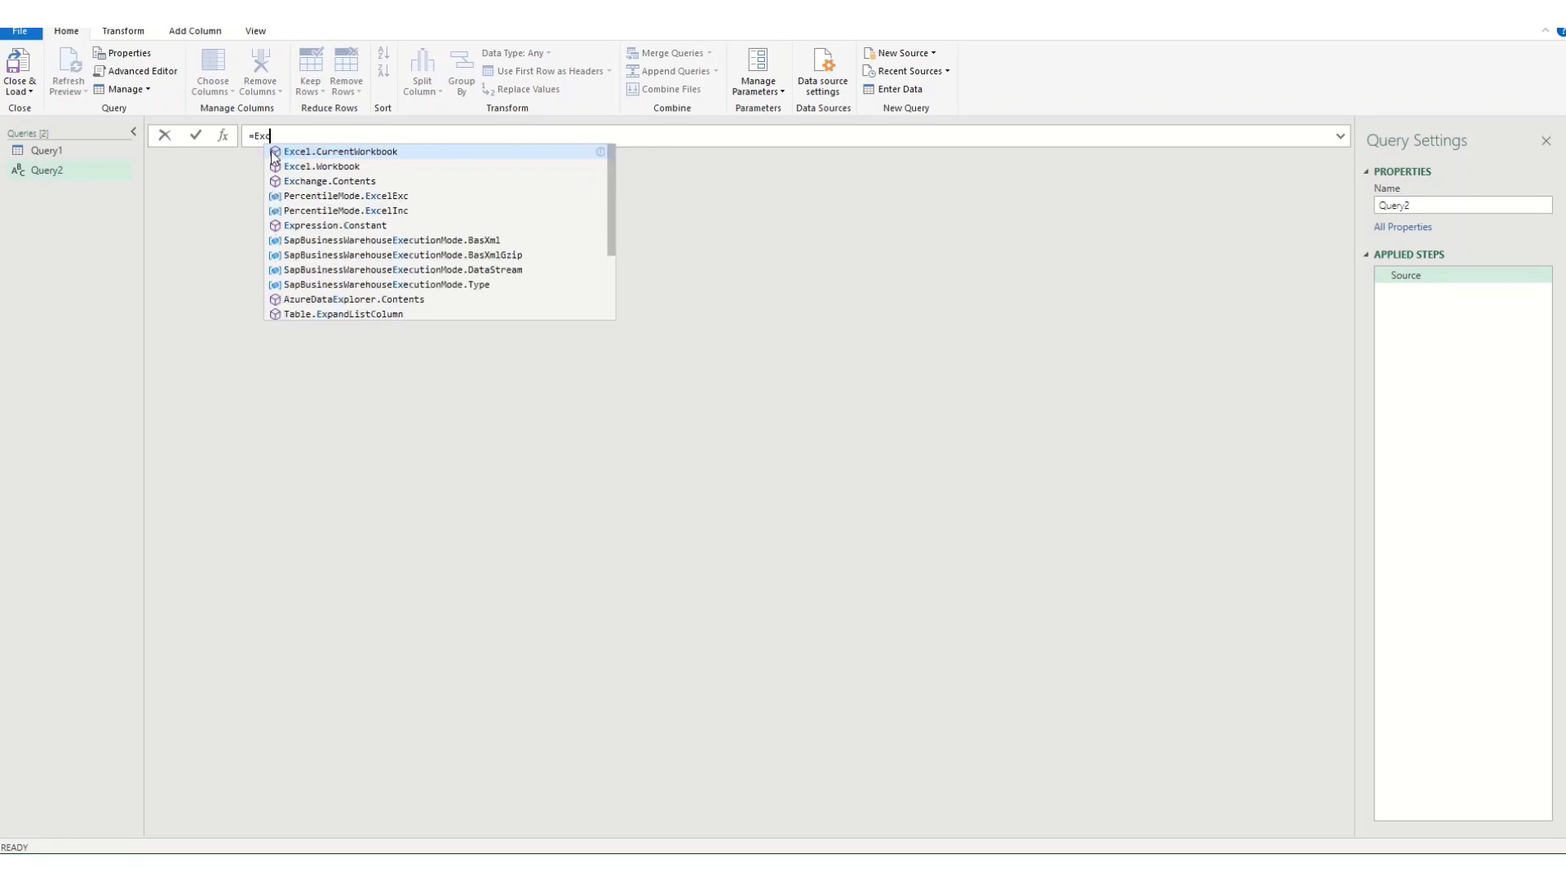
pyautogui.write('el.CurrentWorkbook(')
pyautogui.press('Return')
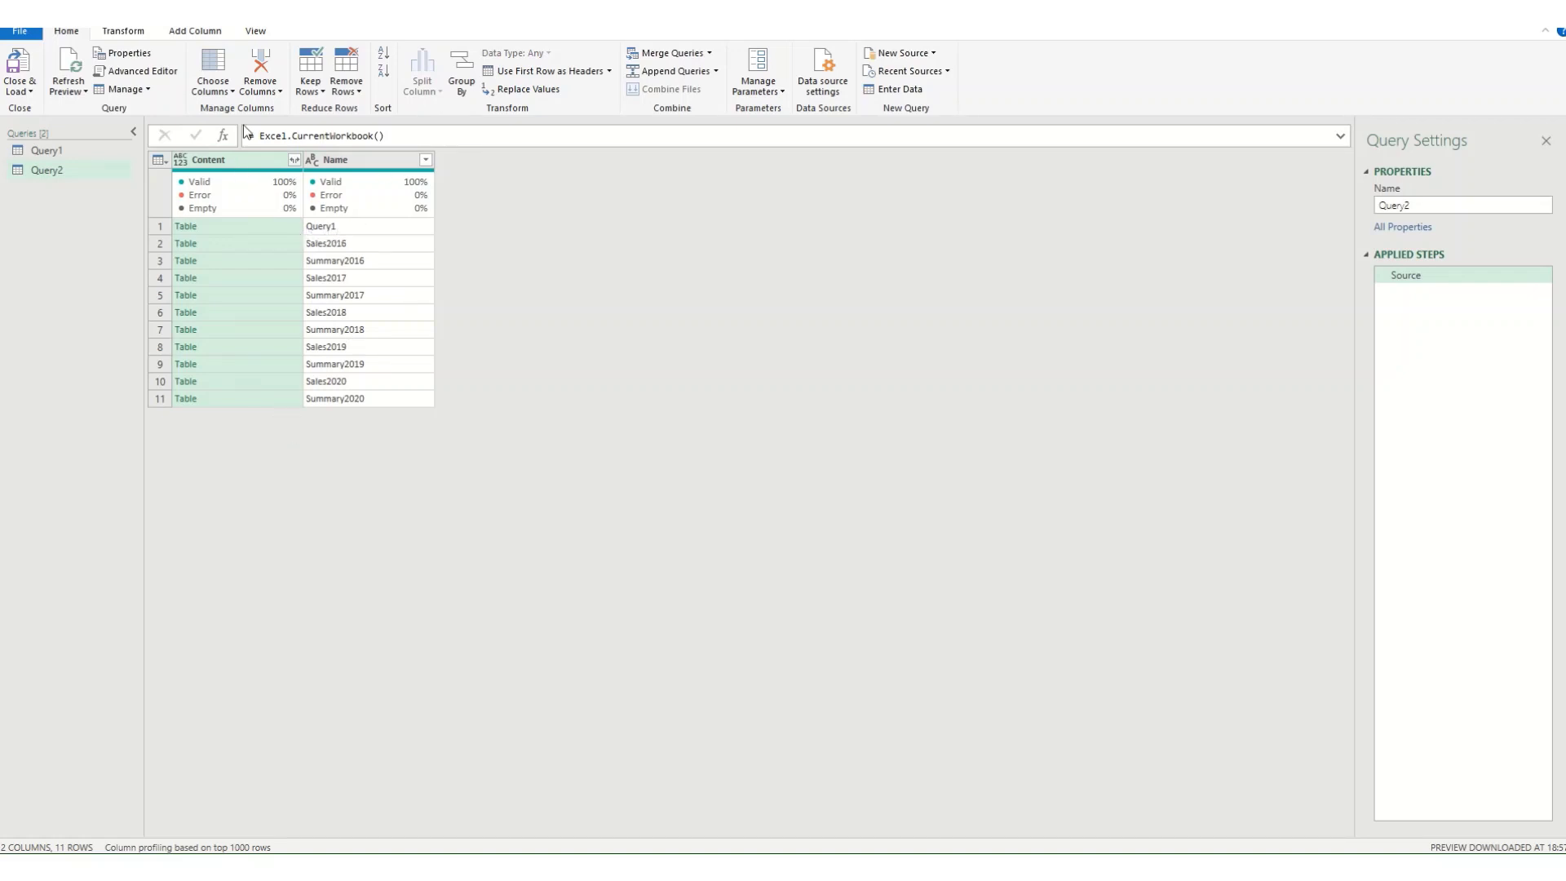
# Rename the query from Query2 to Summary.
pyautogui.click(1522, 202)
pyautogui.moveTo(1424, 204); pyautogui.dragTo(1300, 207)
pyautogui.write('Summary')
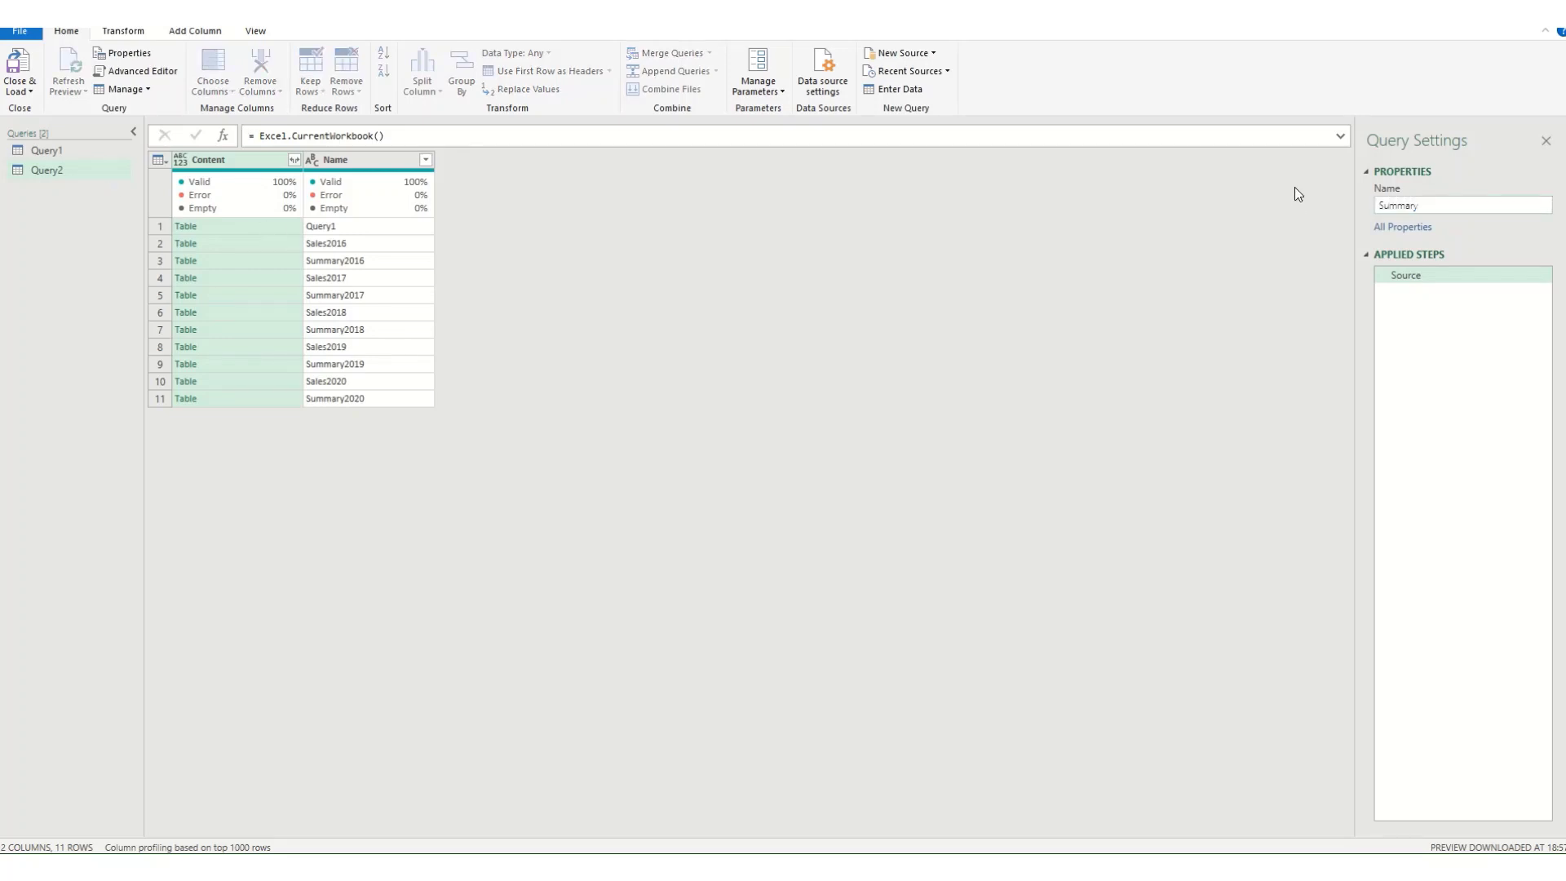
pyautogui.press('Return')
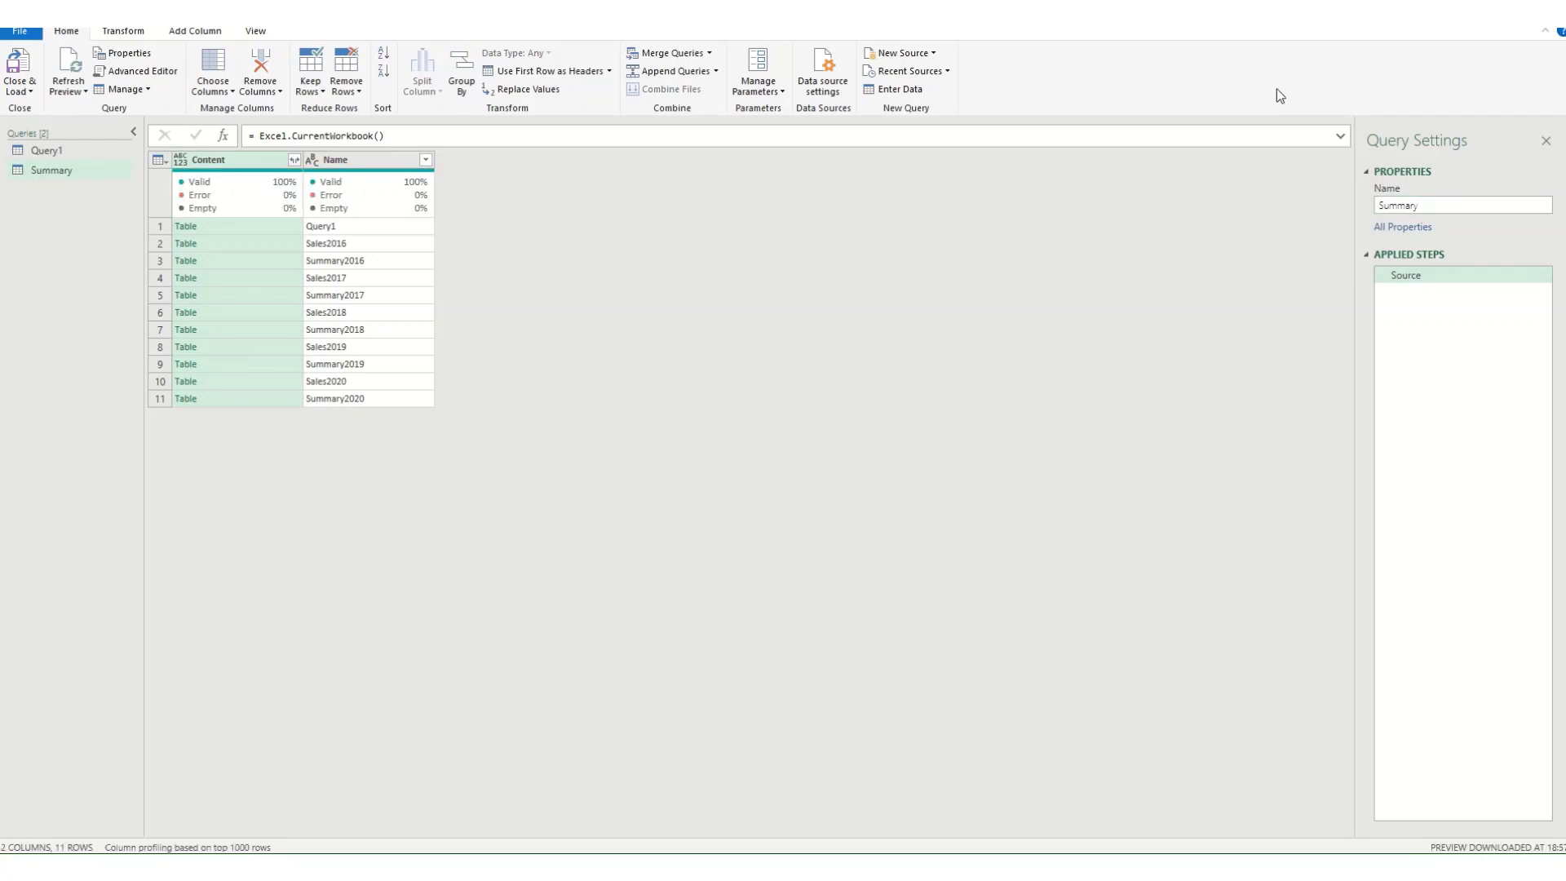
# Filter Name to keep only tables beginning with 'Summary'.
pyautogui.click(425, 159)
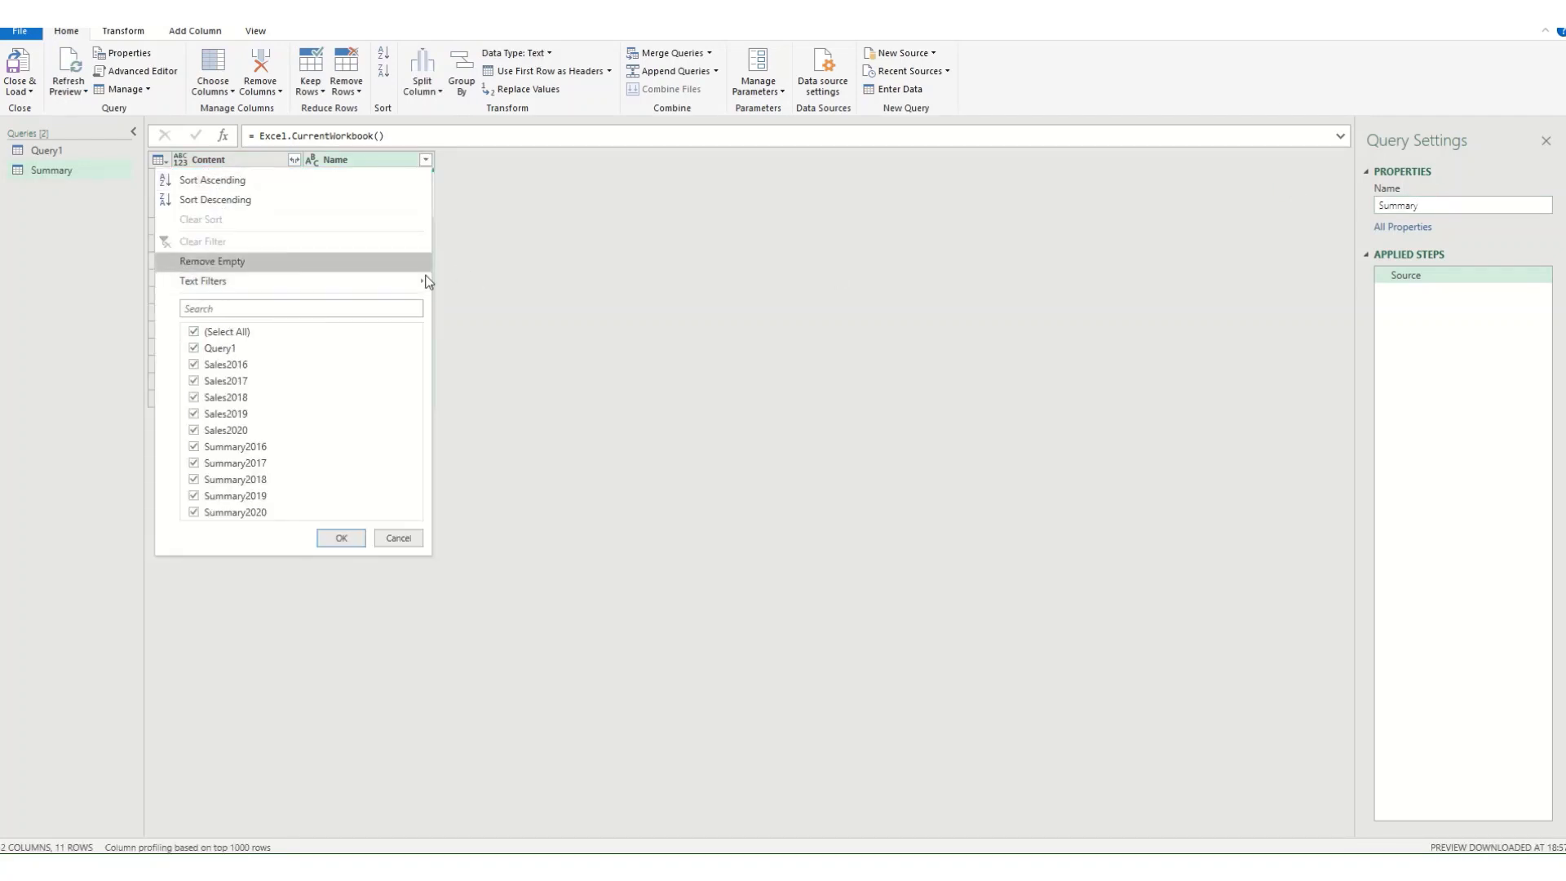
pyautogui.moveTo(422, 284)
pyautogui.click(488, 329)
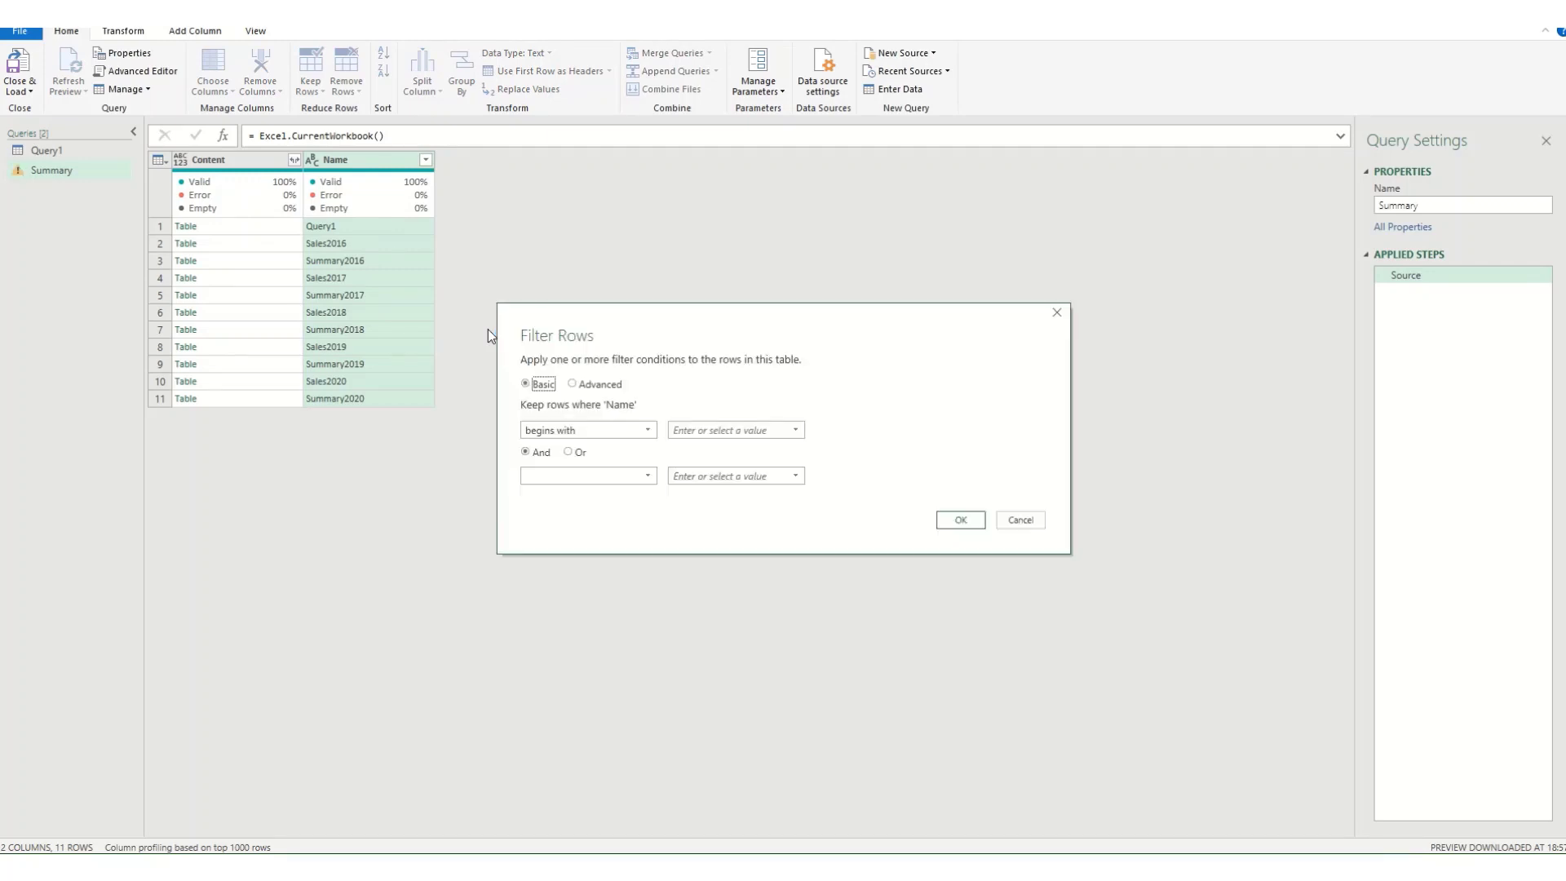
pyautogui.click(723, 431)
pyautogui.click(959, 521)
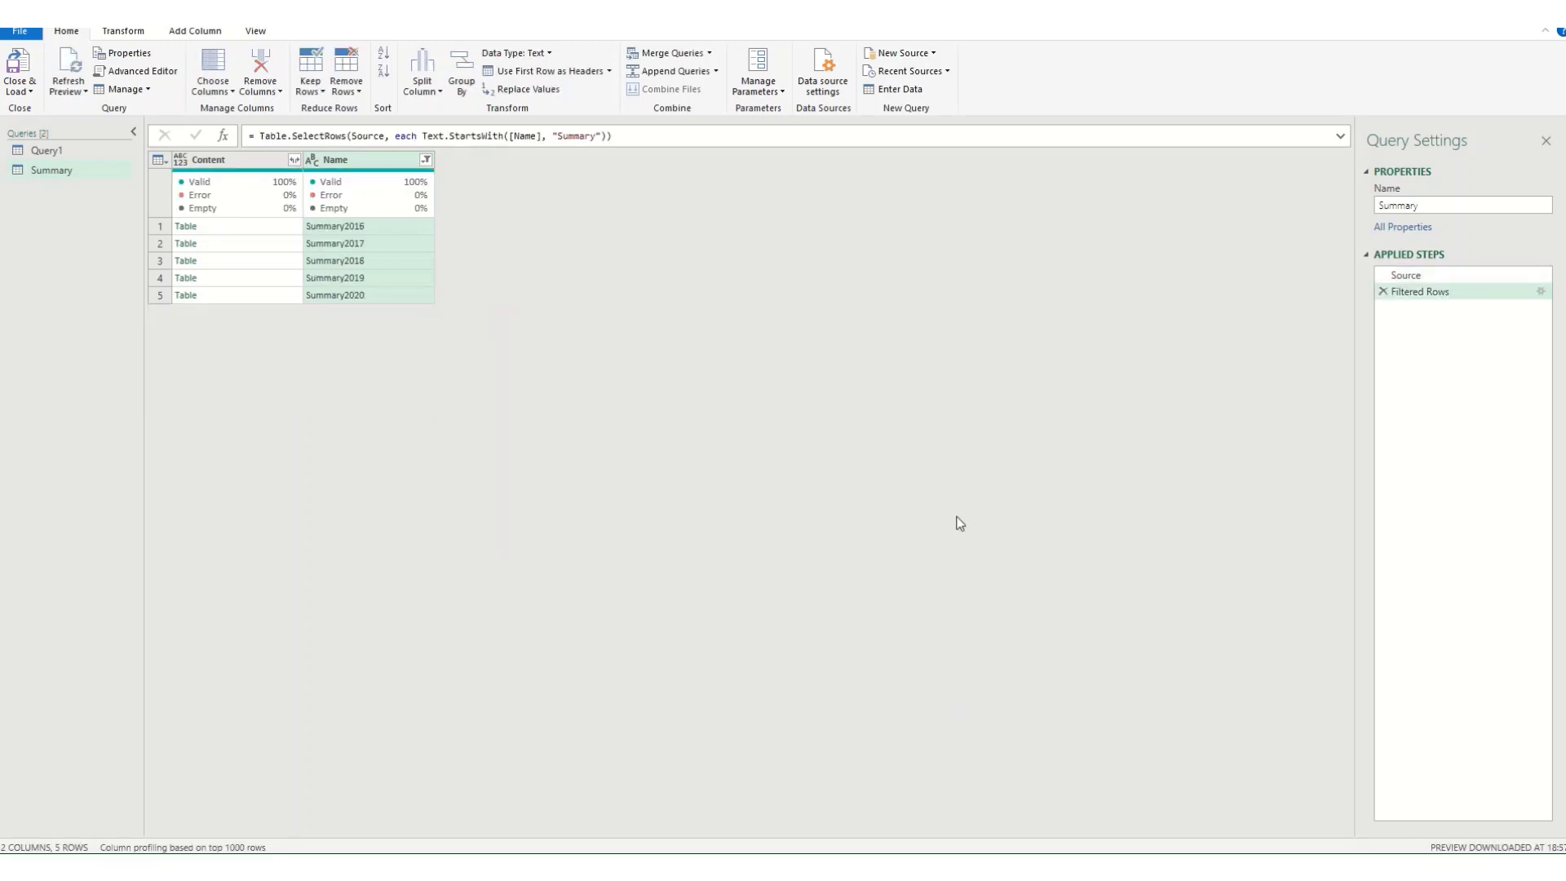
# Move Name before Content and expand Content into Category, Total Sold and Total Sales without prefix.
pyautogui.moveTo(331, 160); pyautogui.dragTo(217, 160)
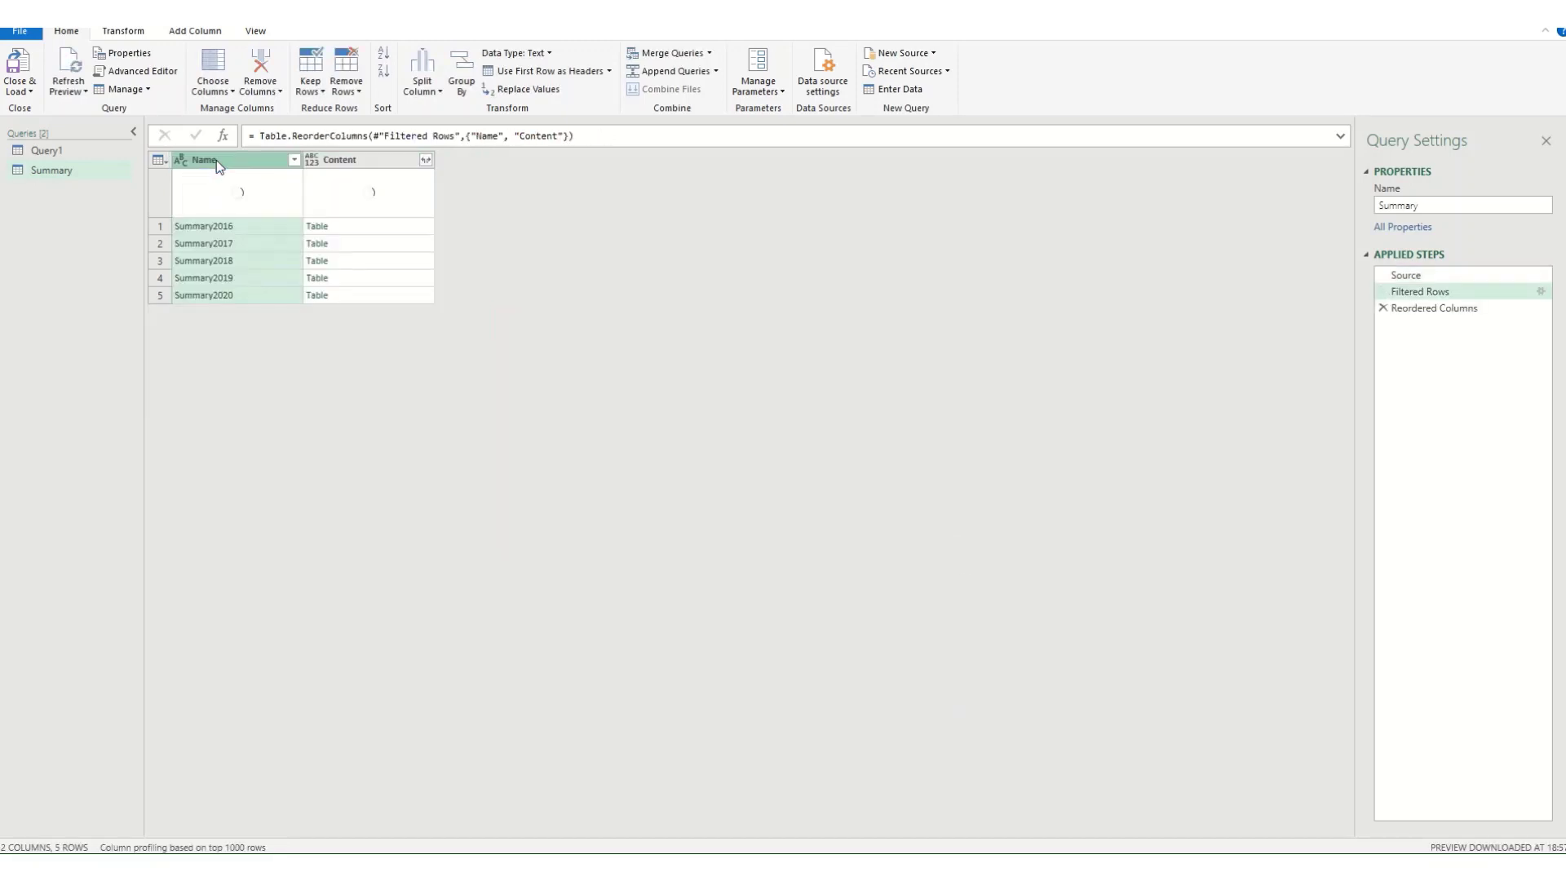
pyautogui.click(425, 160)
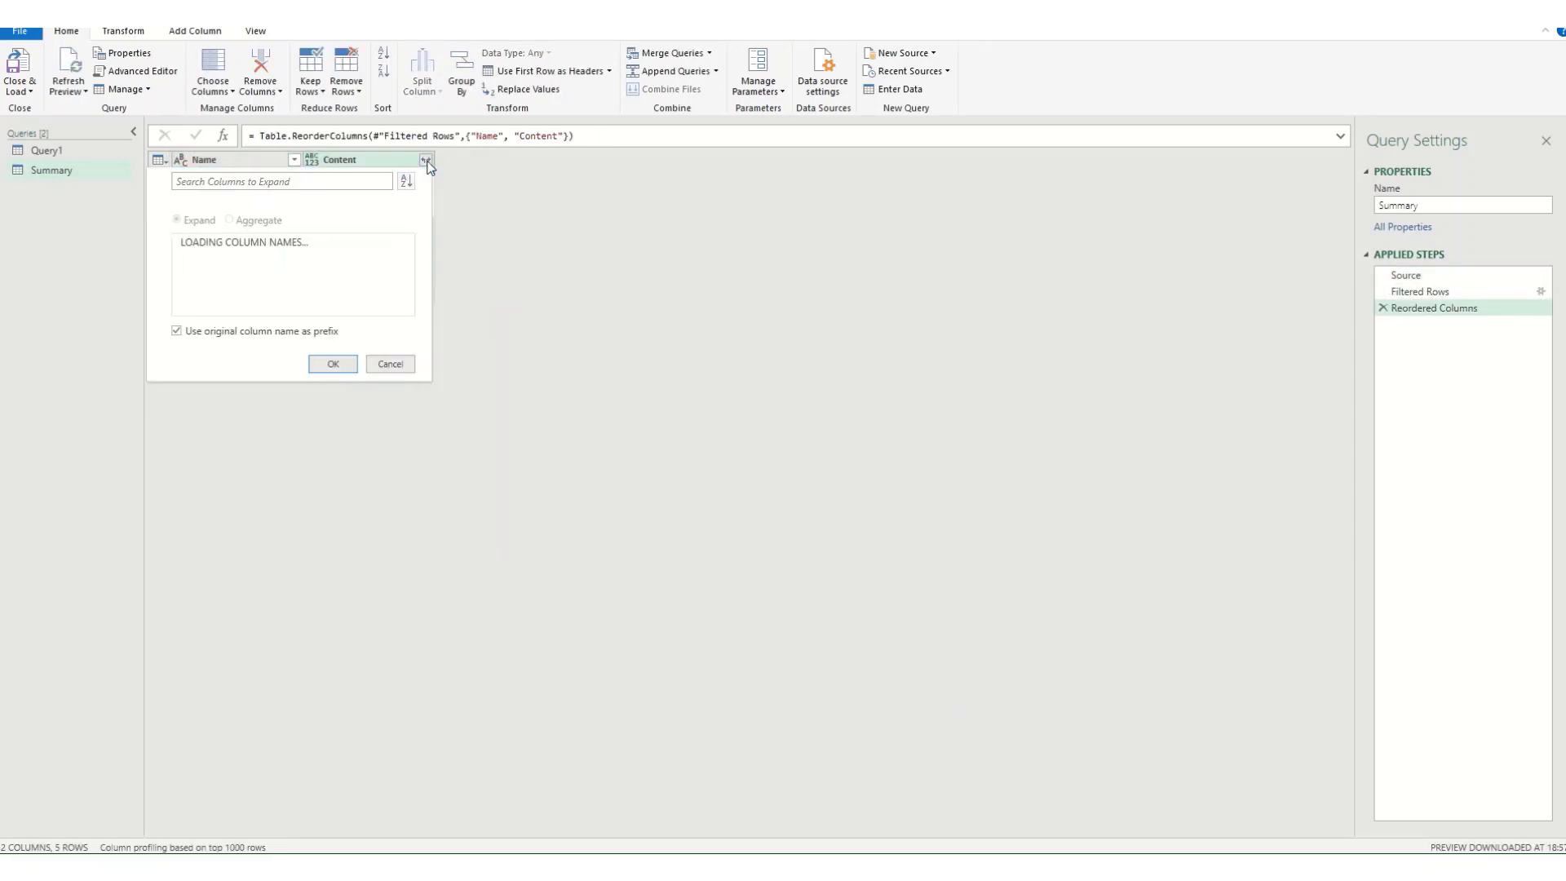
pyautogui.click(176, 332)
pyautogui.click(330, 387)
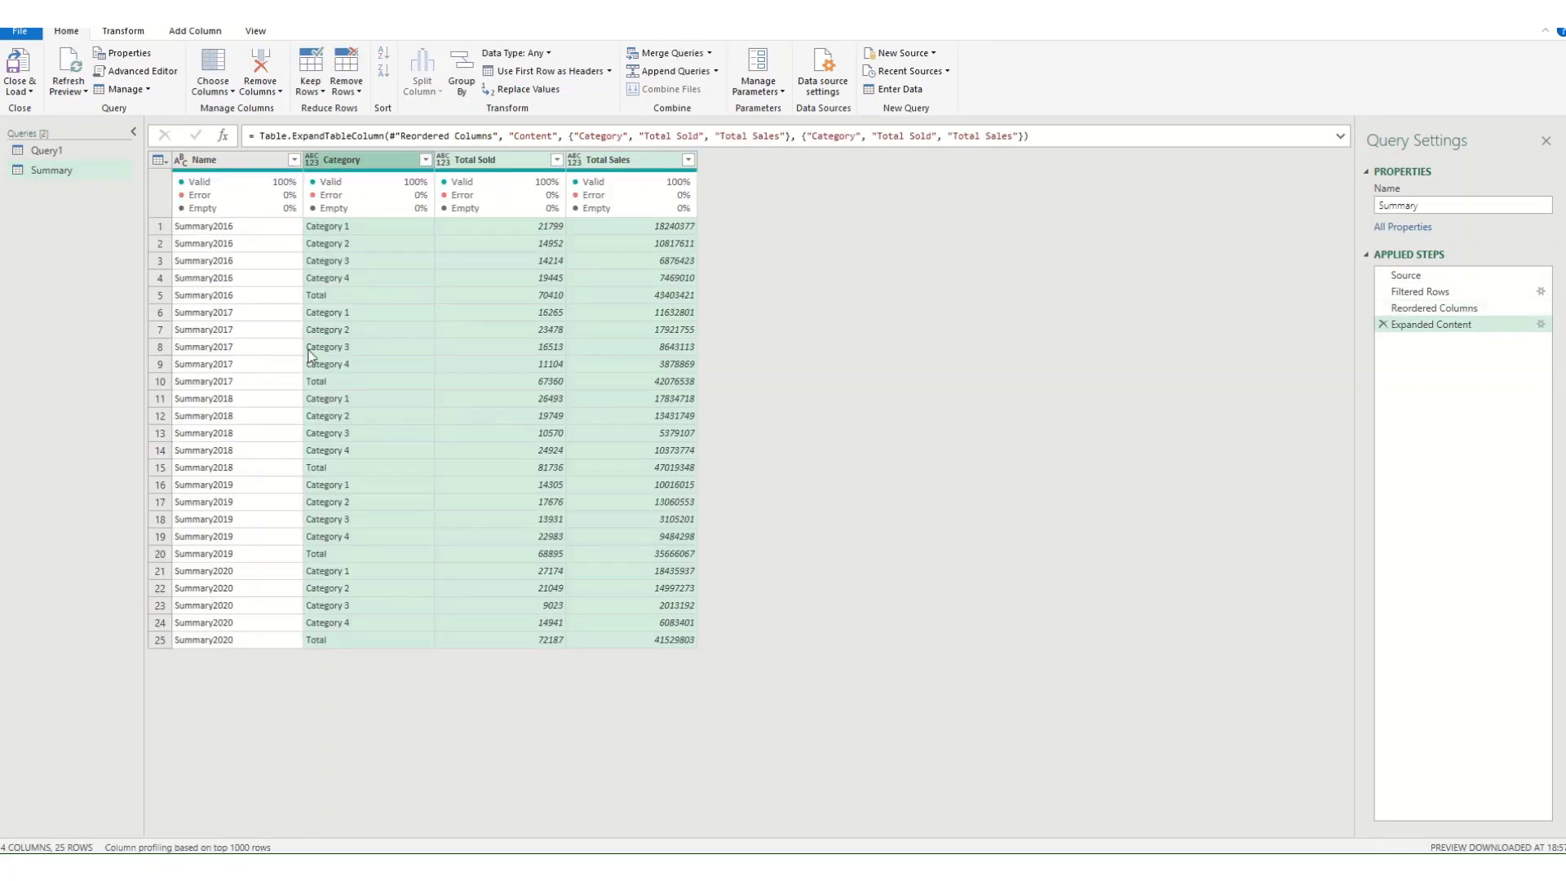
# Replace 'Summary' with nothing in the Name column, leaving the years.
pyautogui.rightClick(248, 160)
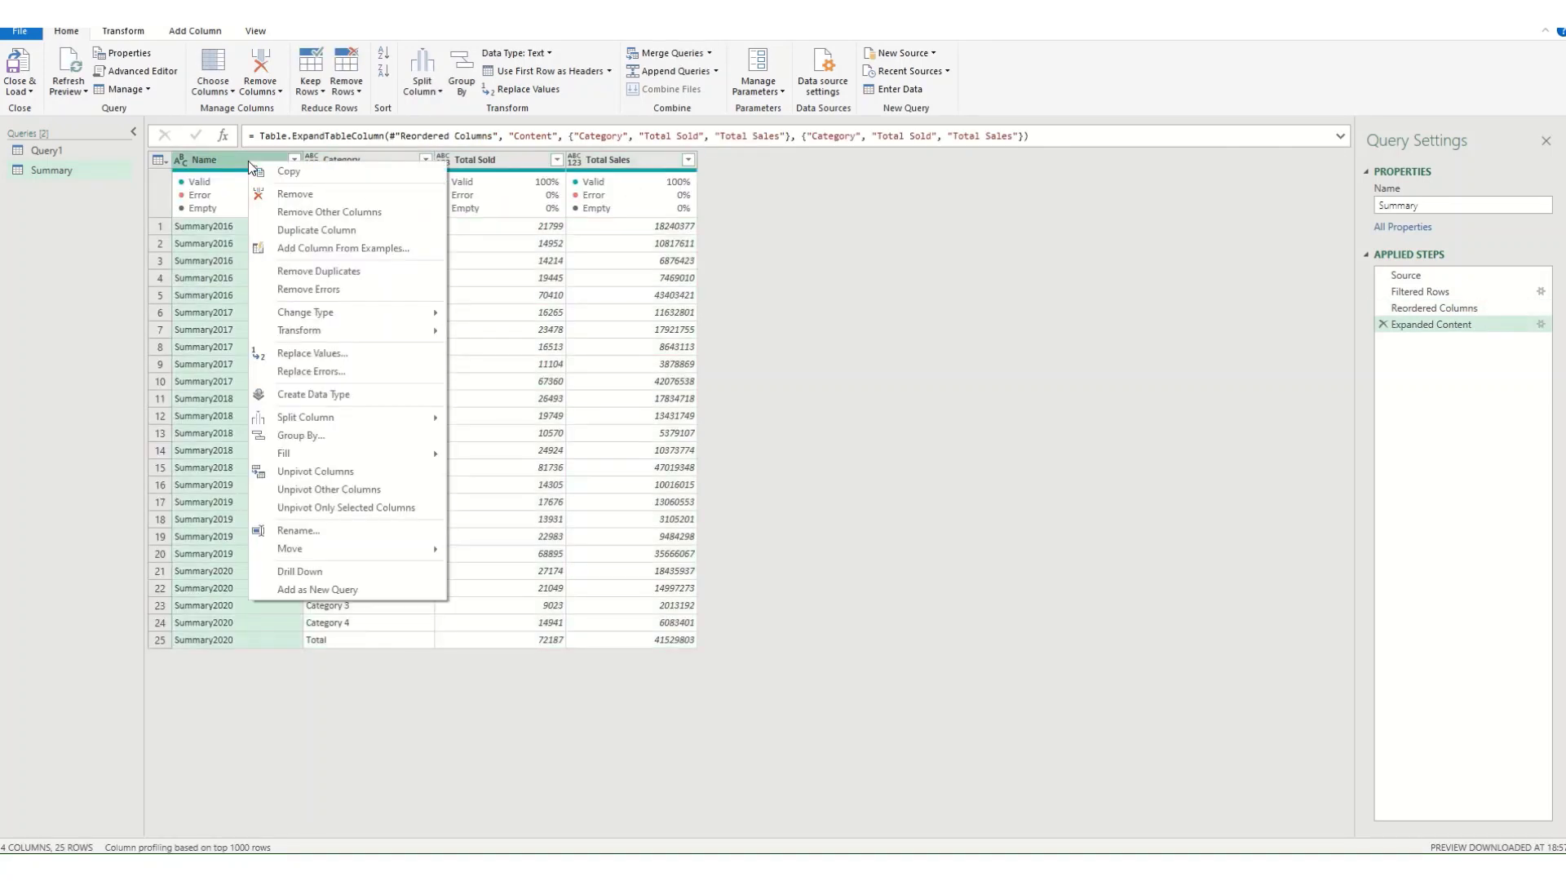
pyautogui.click(301, 353)
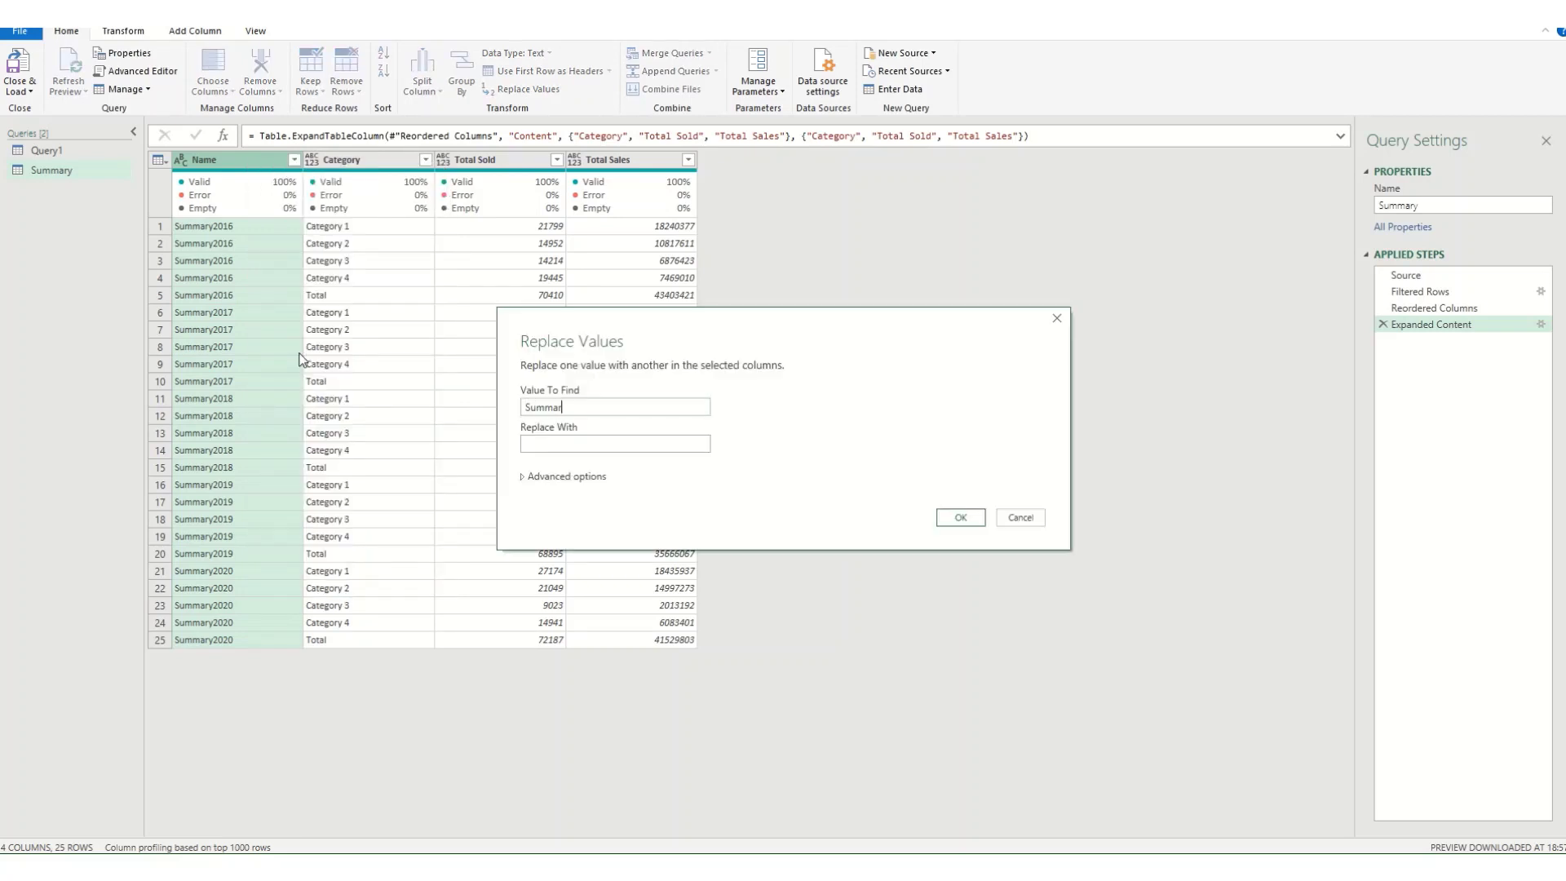
pyautogui.write('Summary')
pyautogui.click(961, 518)
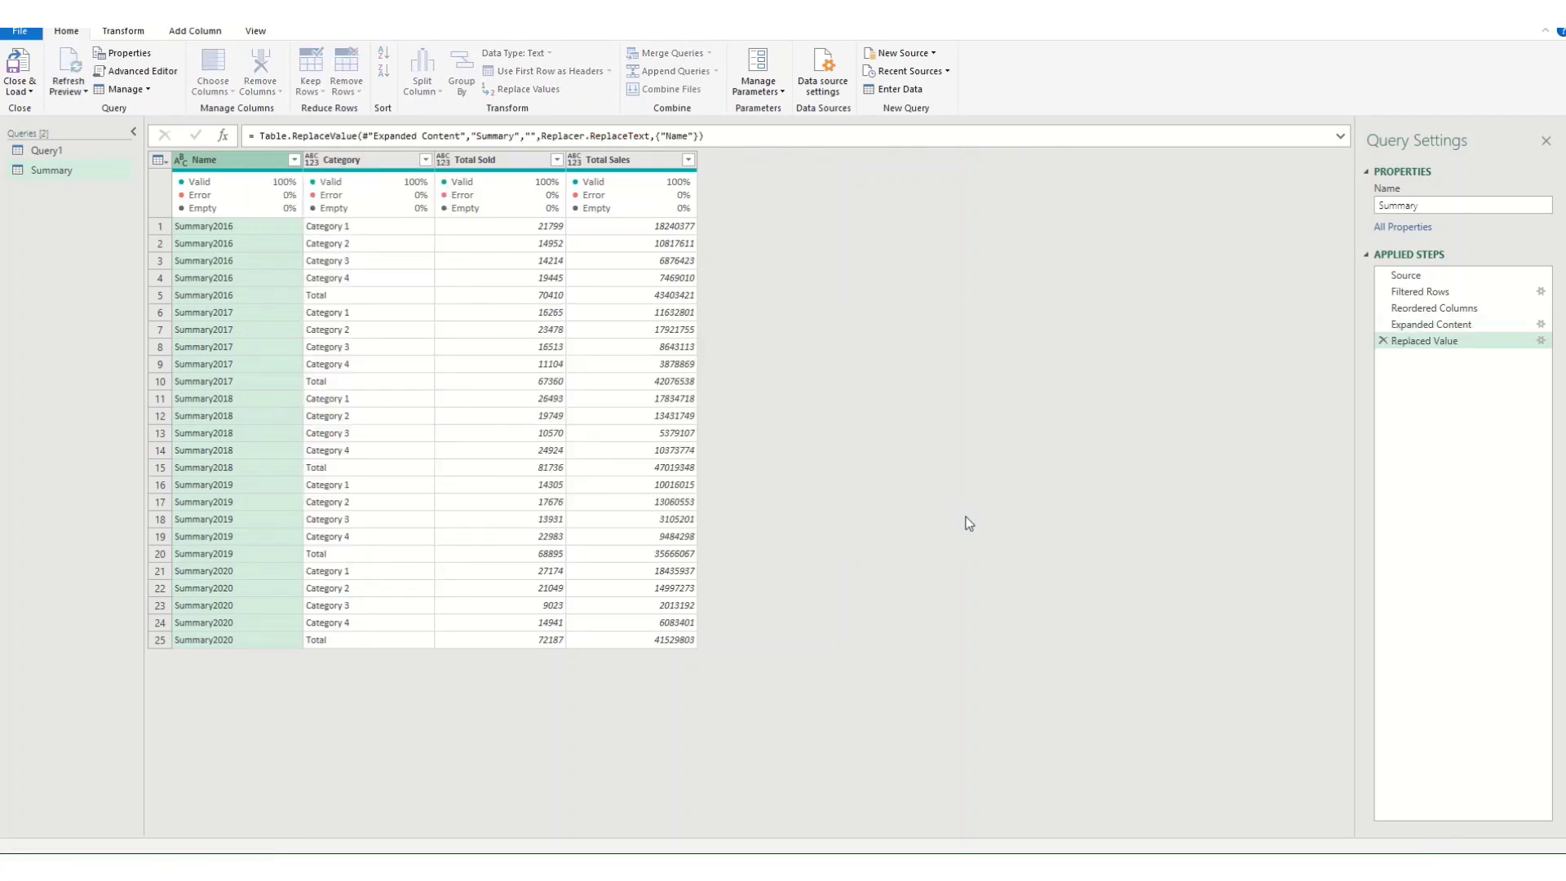
# Filter Category to exclude the Total rows, leaving 20 rows.
pyautogui.click(425, 160)
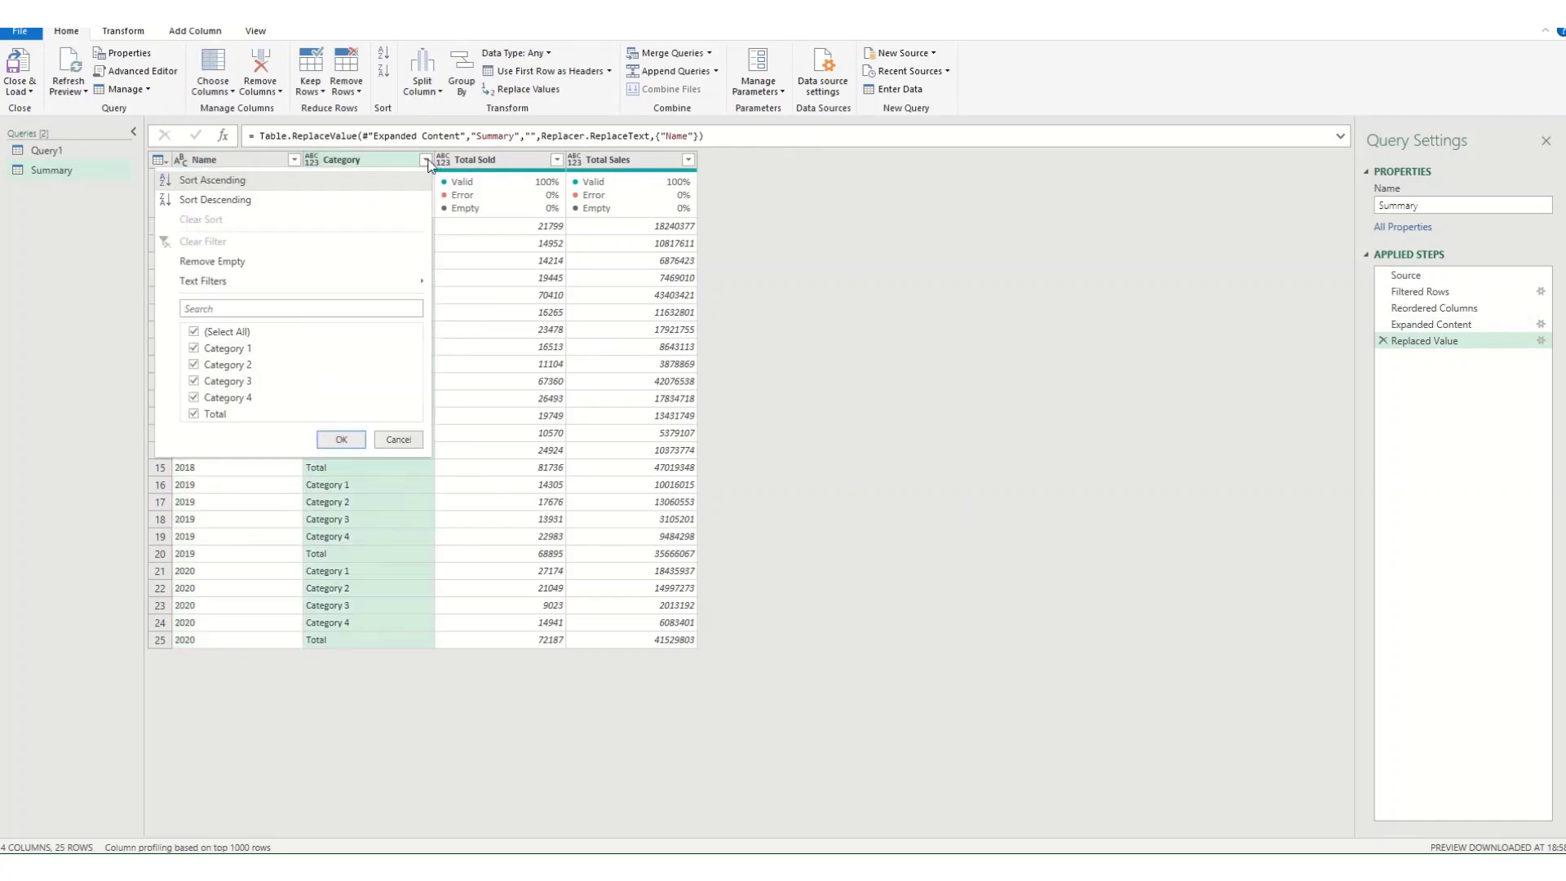
pyautogui.click(215, 414)
pyautogui.click(343, 439)
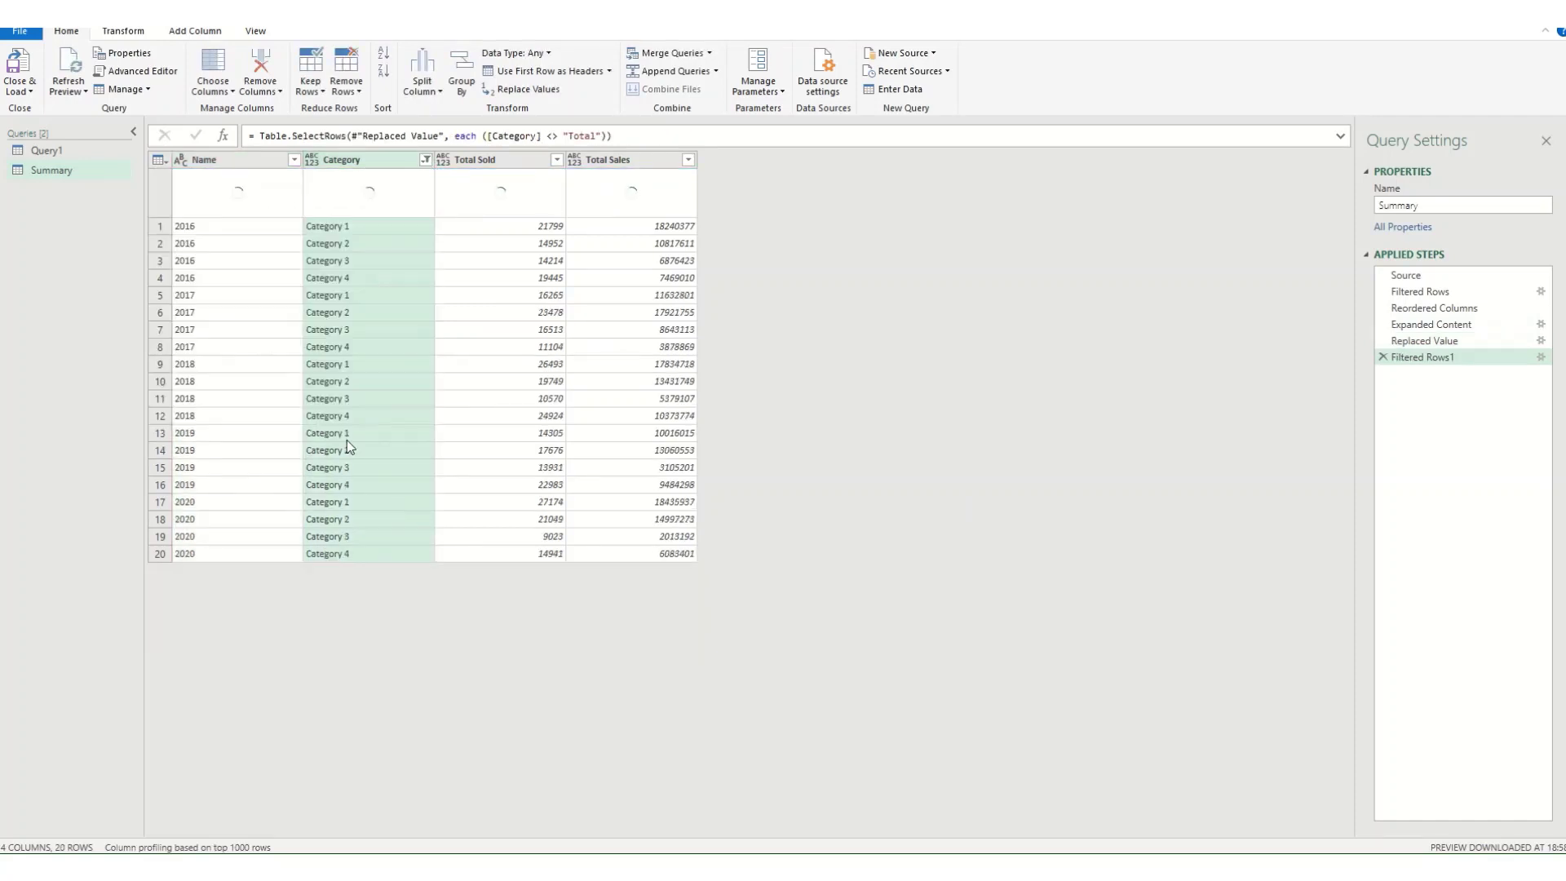
pyautogui.click(19, 91)
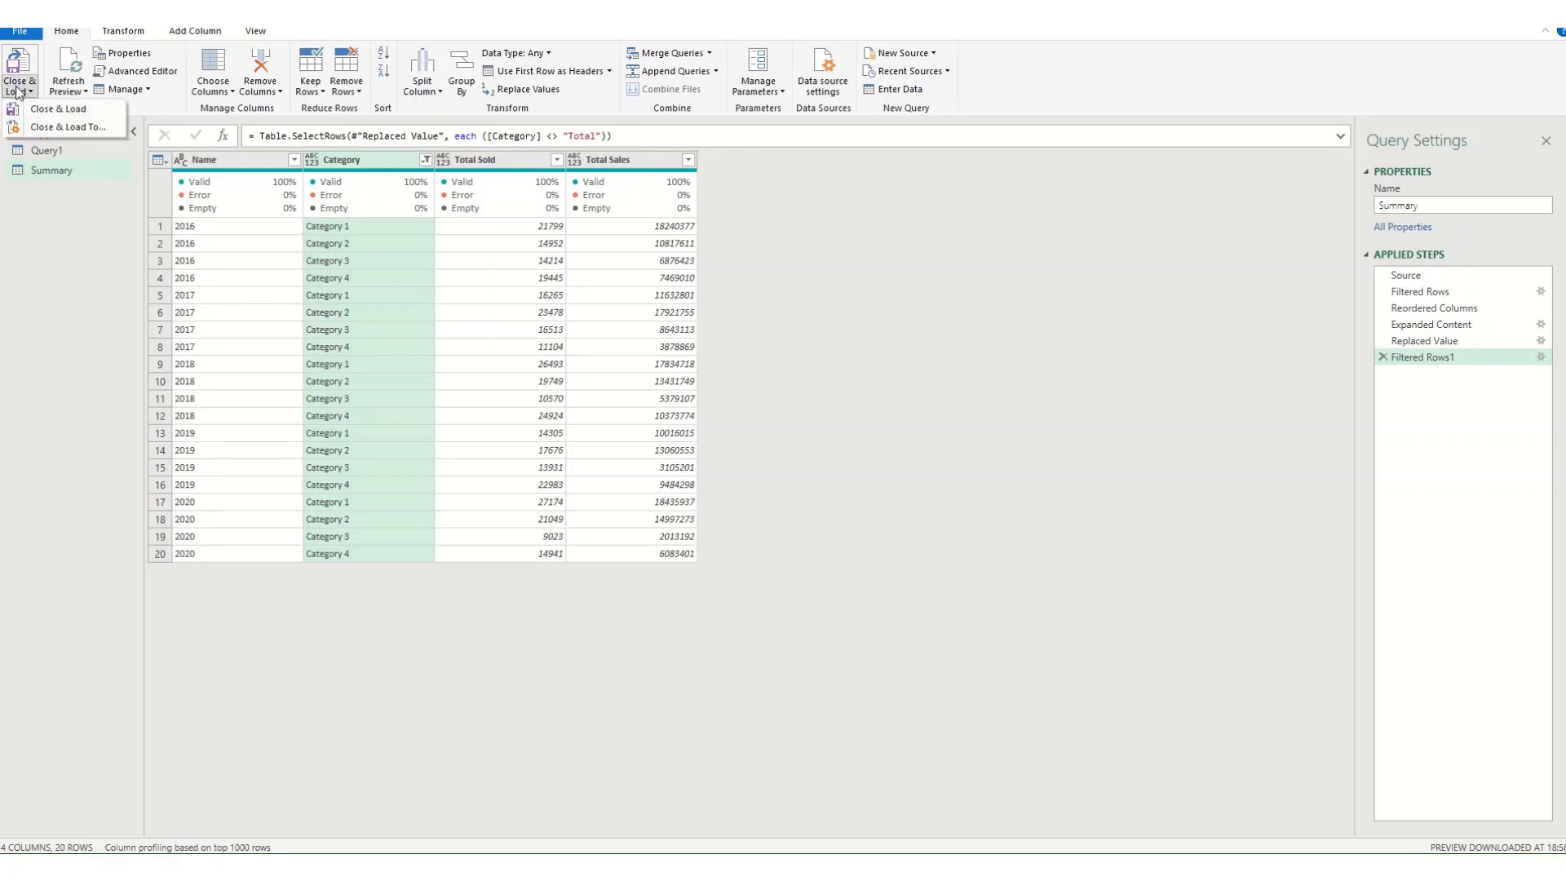
# Load the Summary query to a new worksheet as a PivotChart with PivotTable.
pyautogui.click(44, 129)
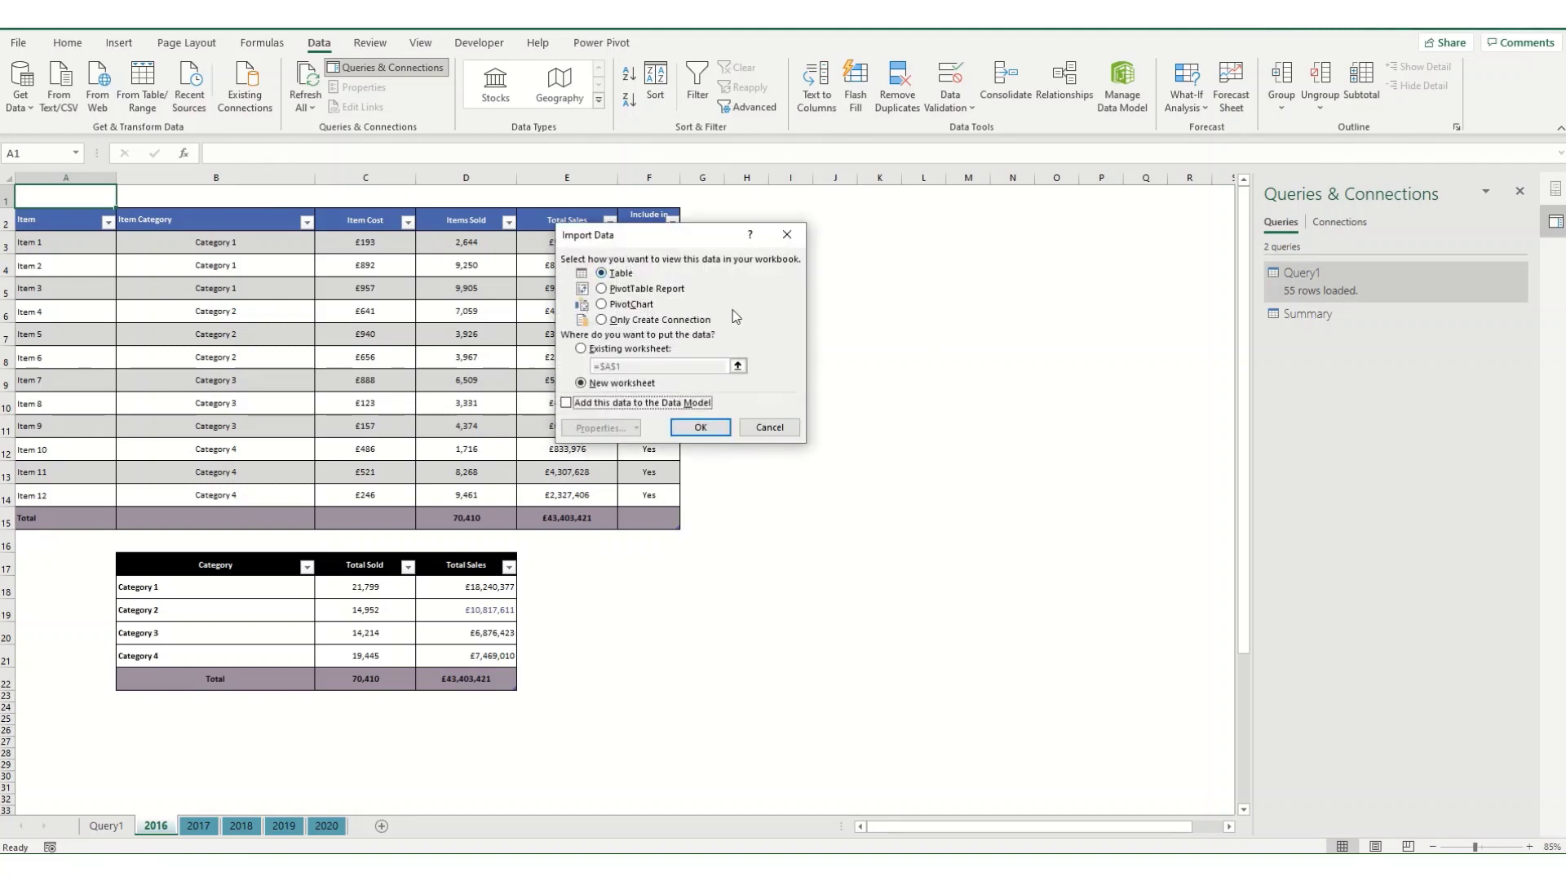
pyautogui.click(634, 305)
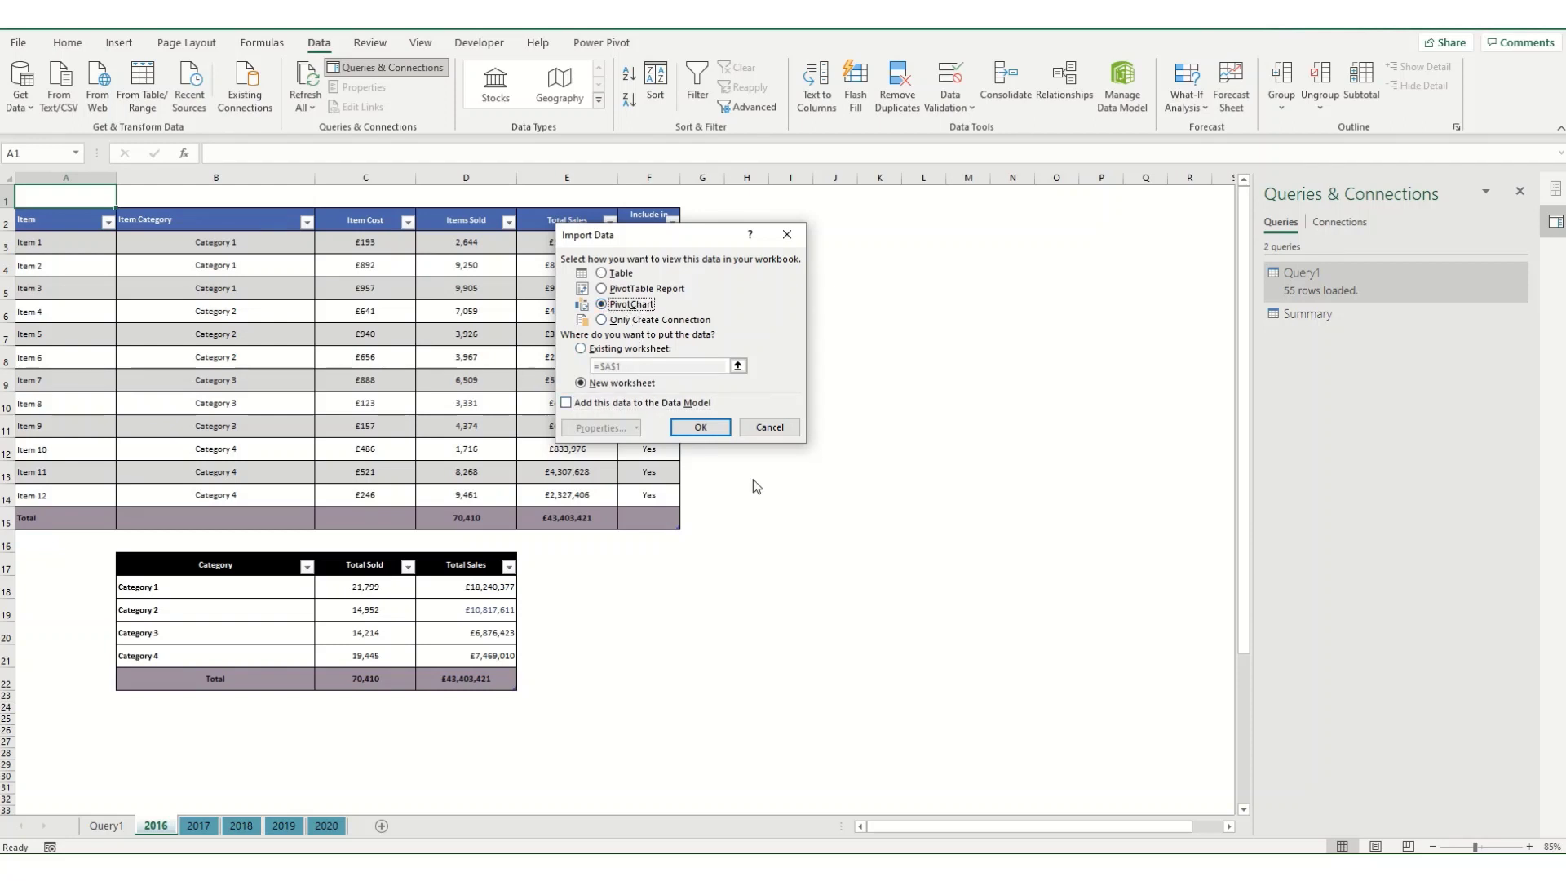
pyautogui.click(700, 433)
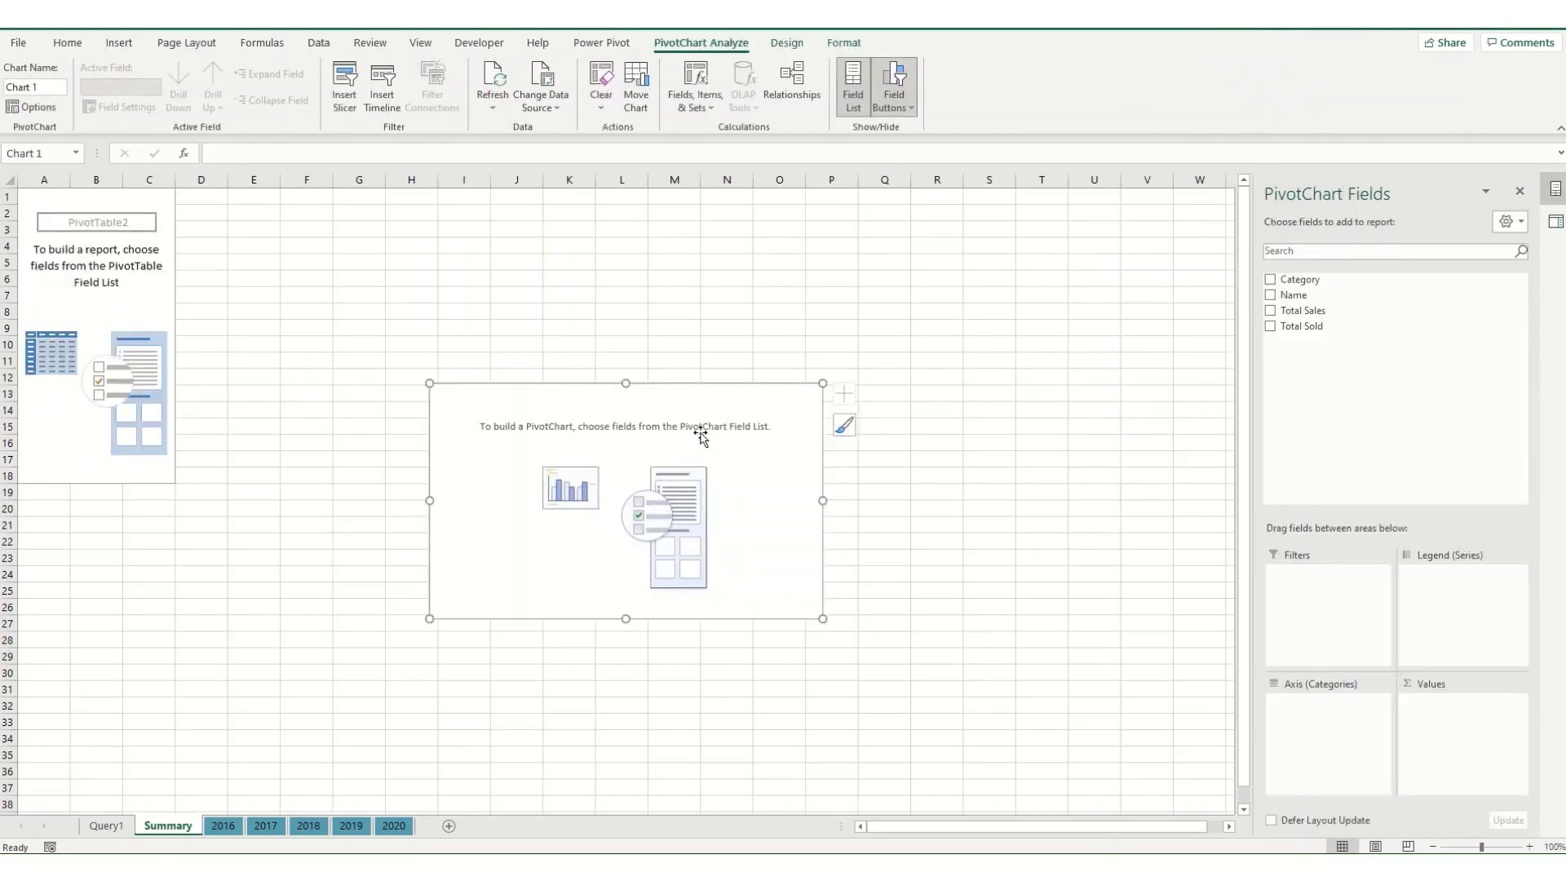
# Add the Category, Total Sales and Total Sold fields to the PivotChart.
pyautogui.click(1273, 281)
pyautogui.click(1270, 311)
pyautogui.click(1271, 327)
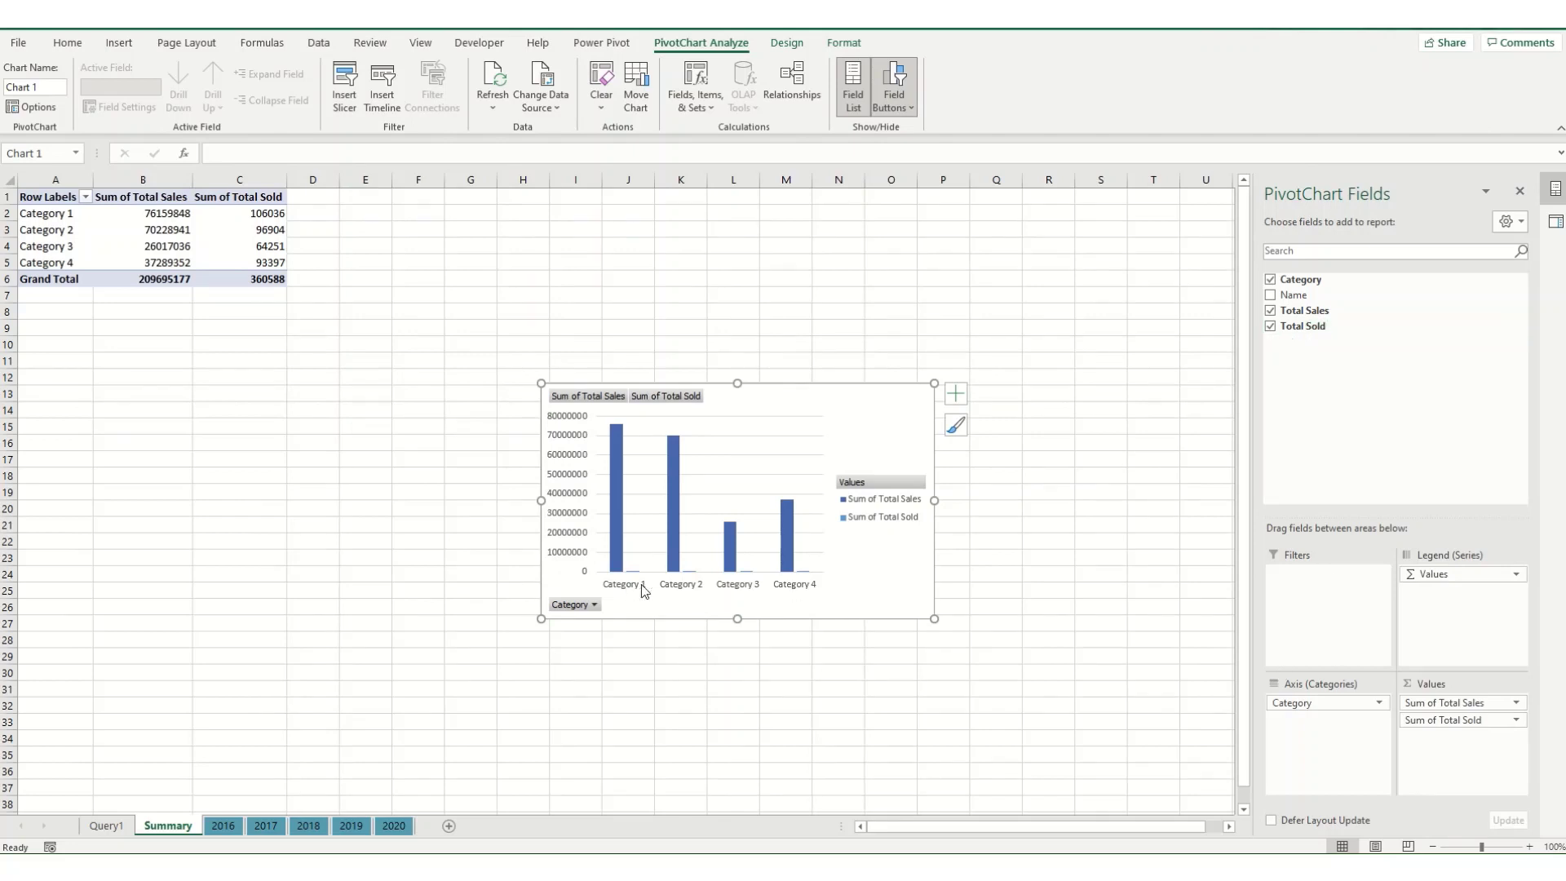
# Change Sum of Total Sold to a line chart on the secondary axis.
pyautogui.rightClick(795, 560)
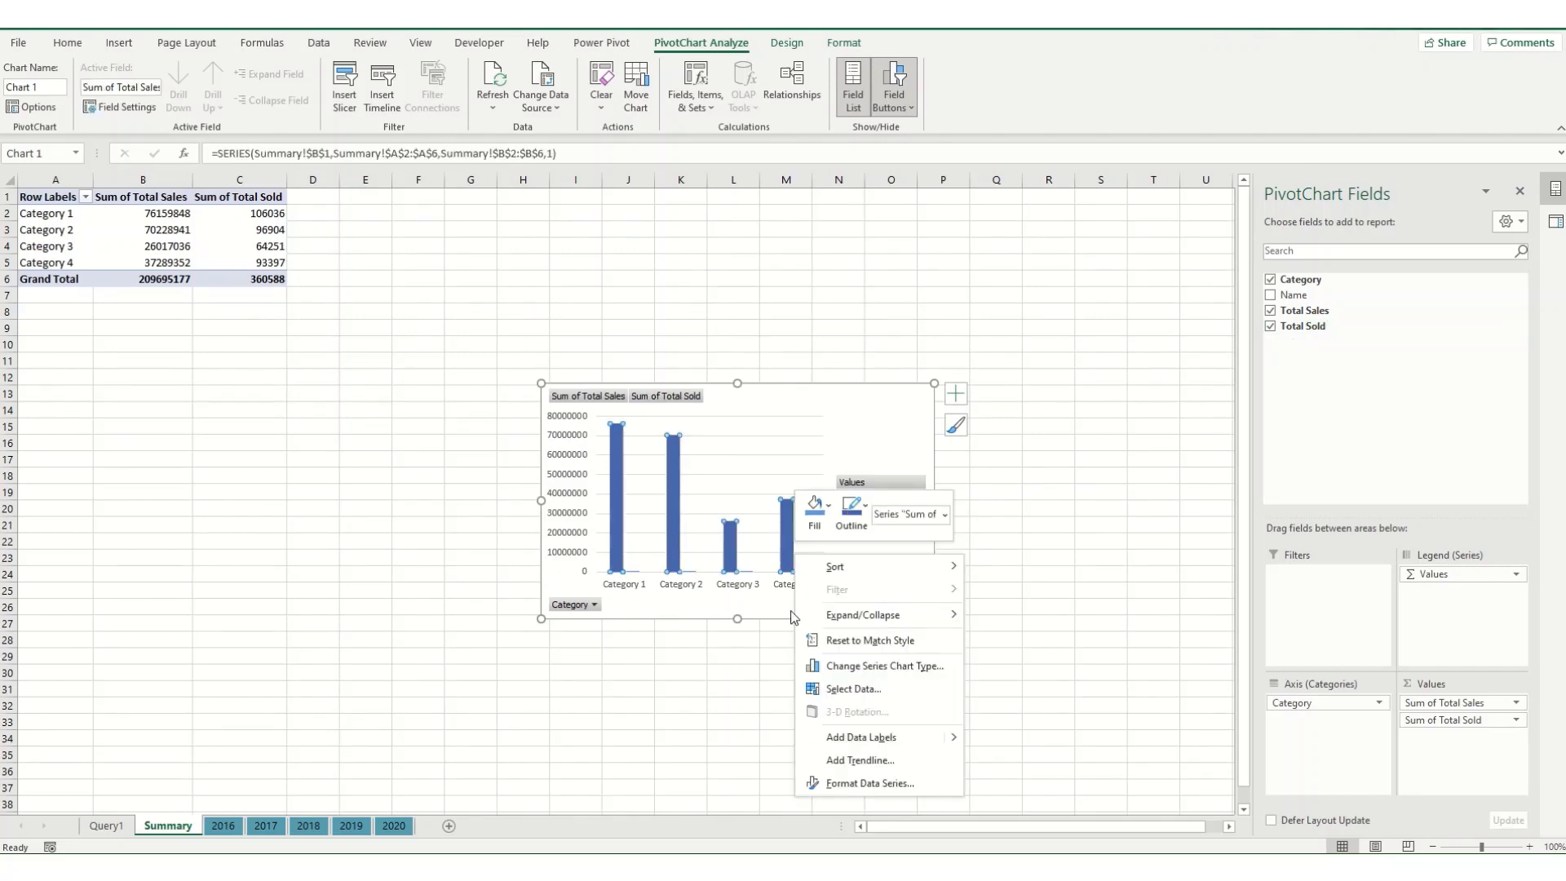
pyautogui.click(858, 675)
pyautogui.click(993, 575)
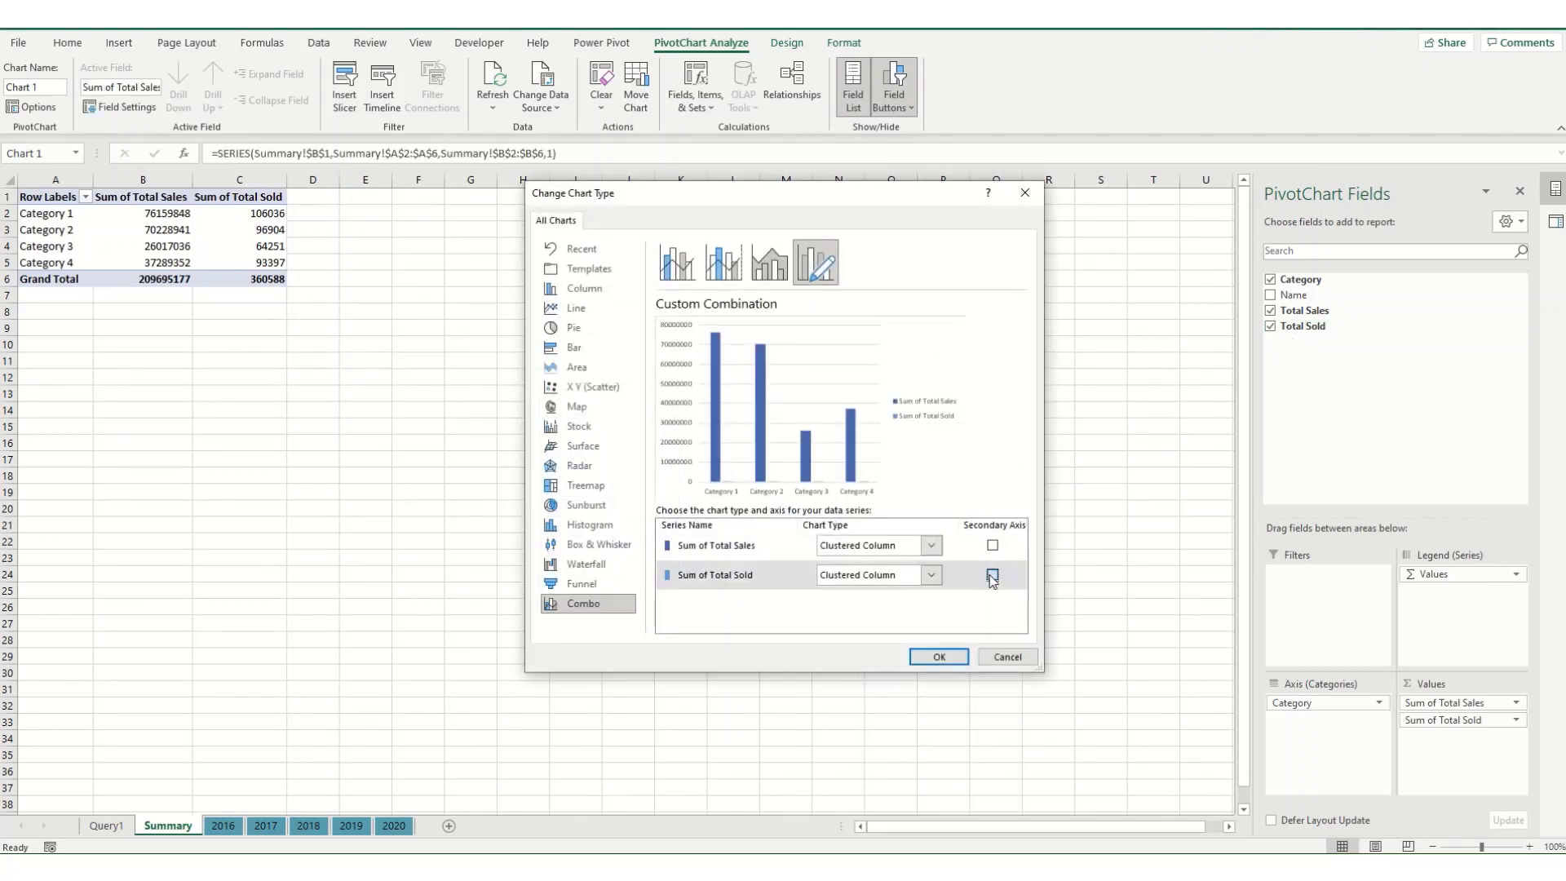
pyautogui.click(938, 576)
pyautogui.click(838, 404)
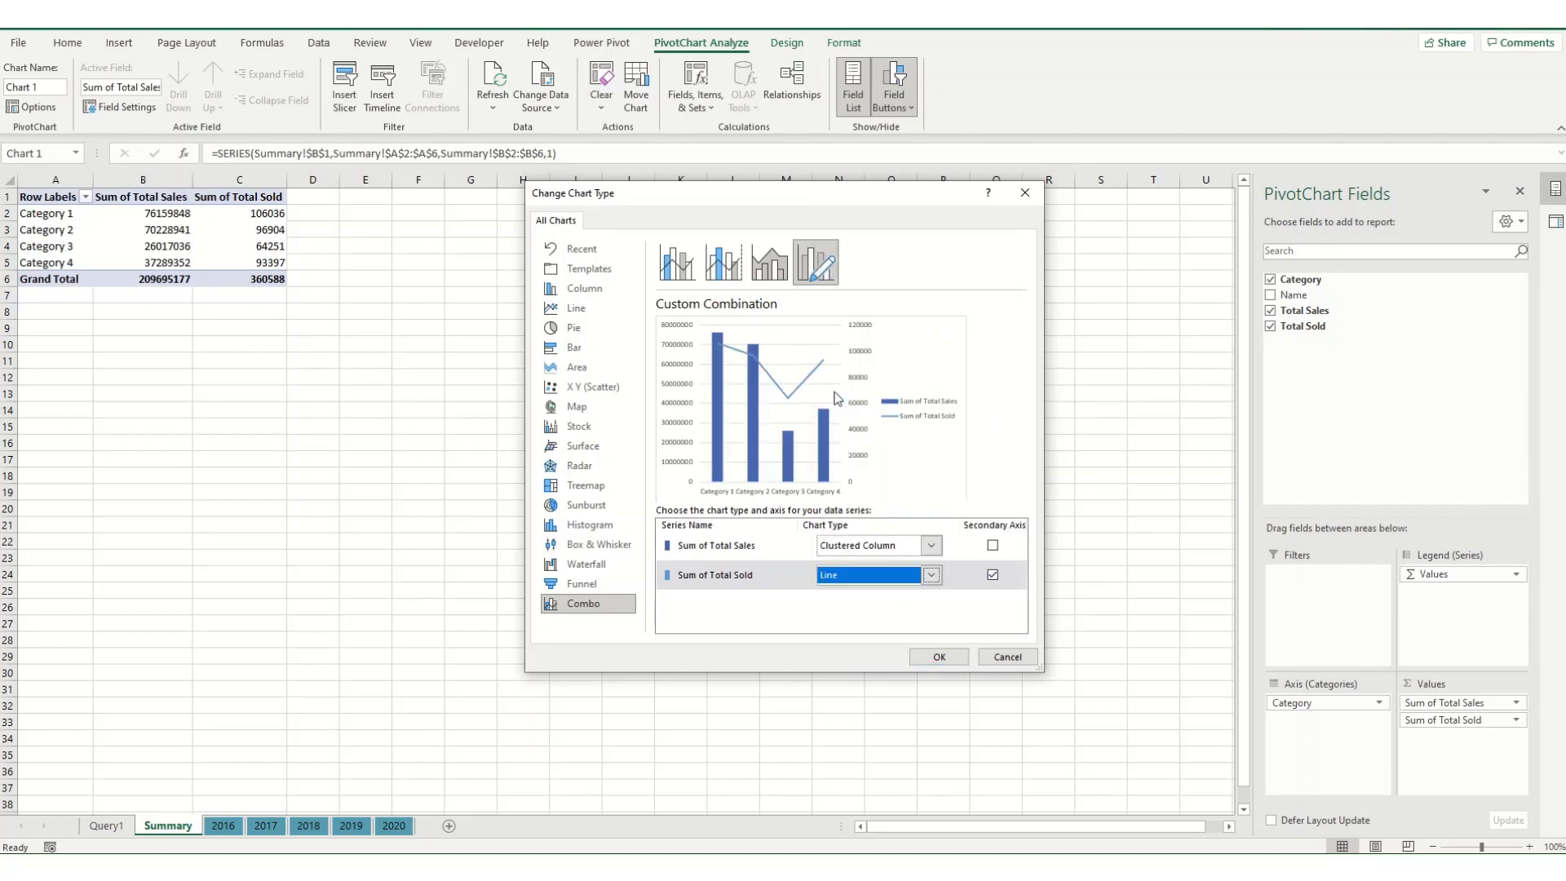
pyautogui.click(938, 657)
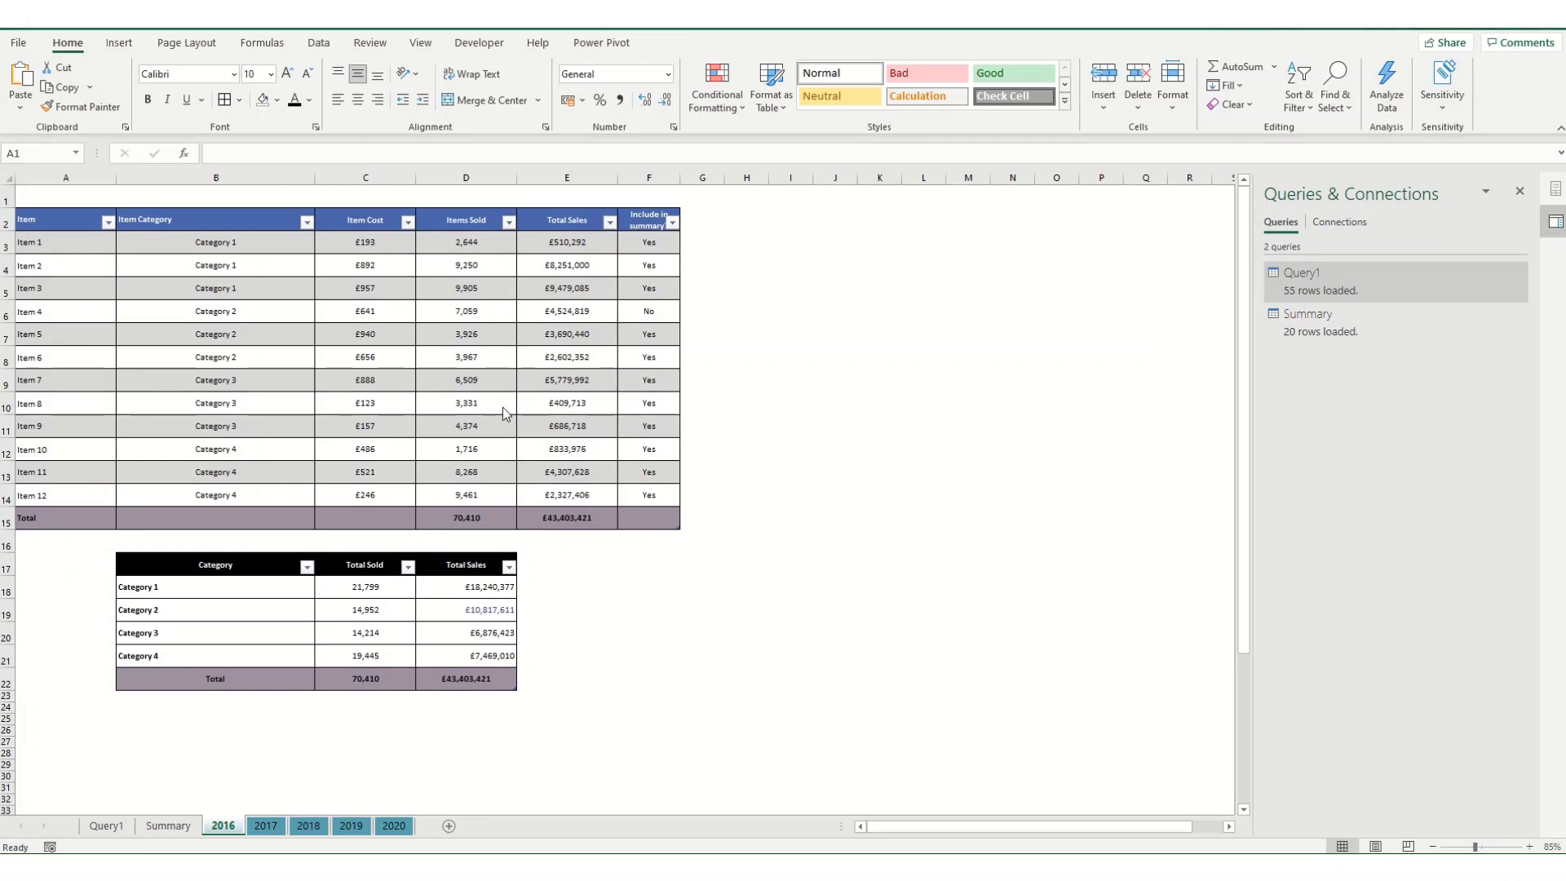
# Copy the 2020 sheet to the end of the workbook and name the copy 2021.
pyautogui.click(394, 825)
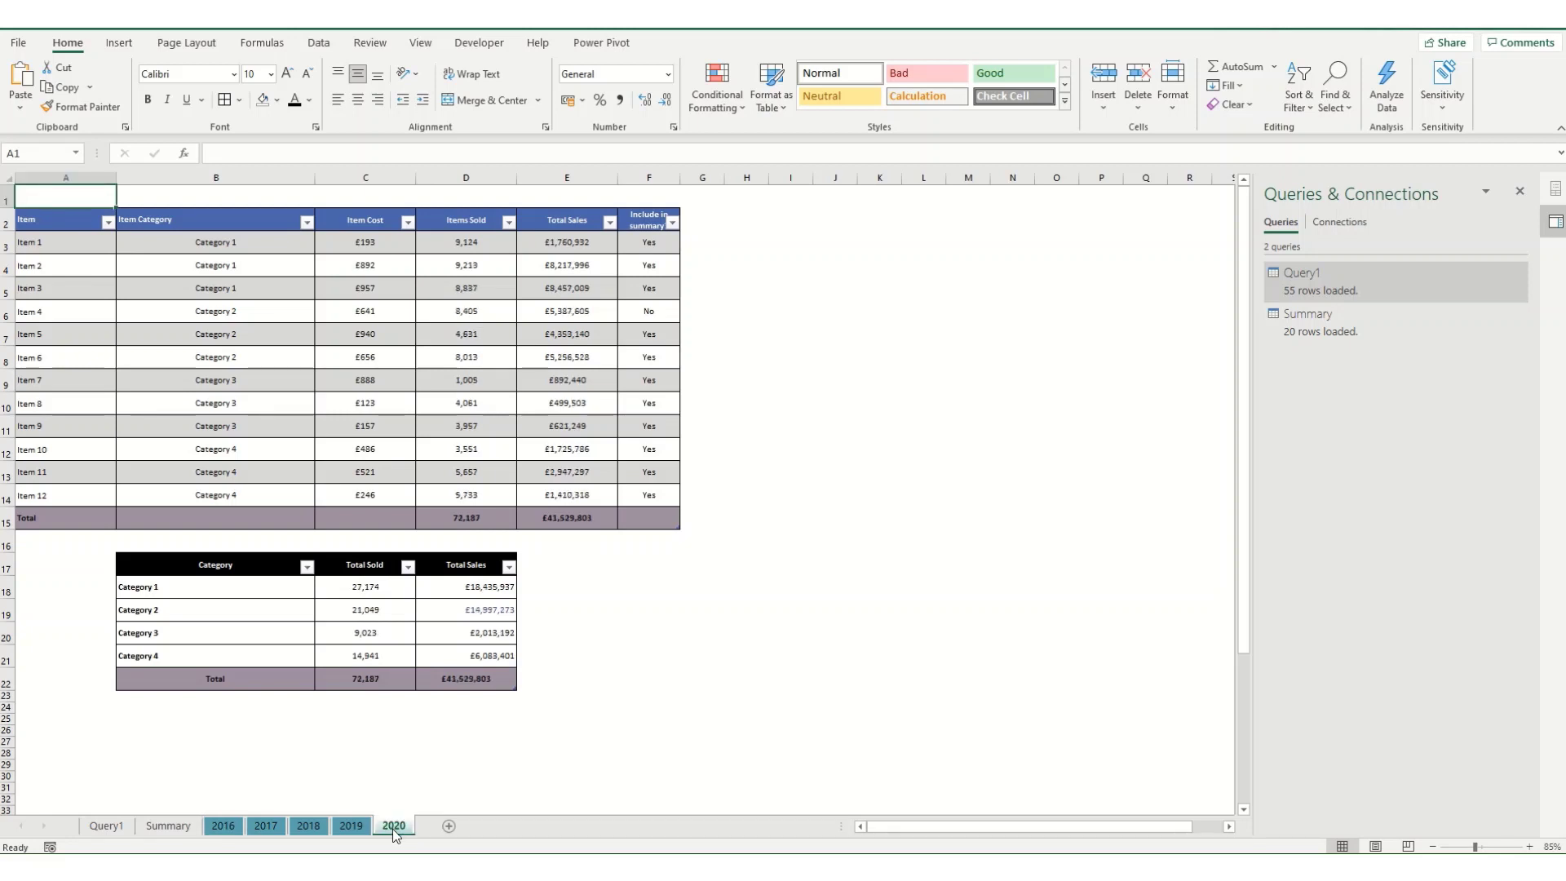
pyautogui.rightClick(393, 826)
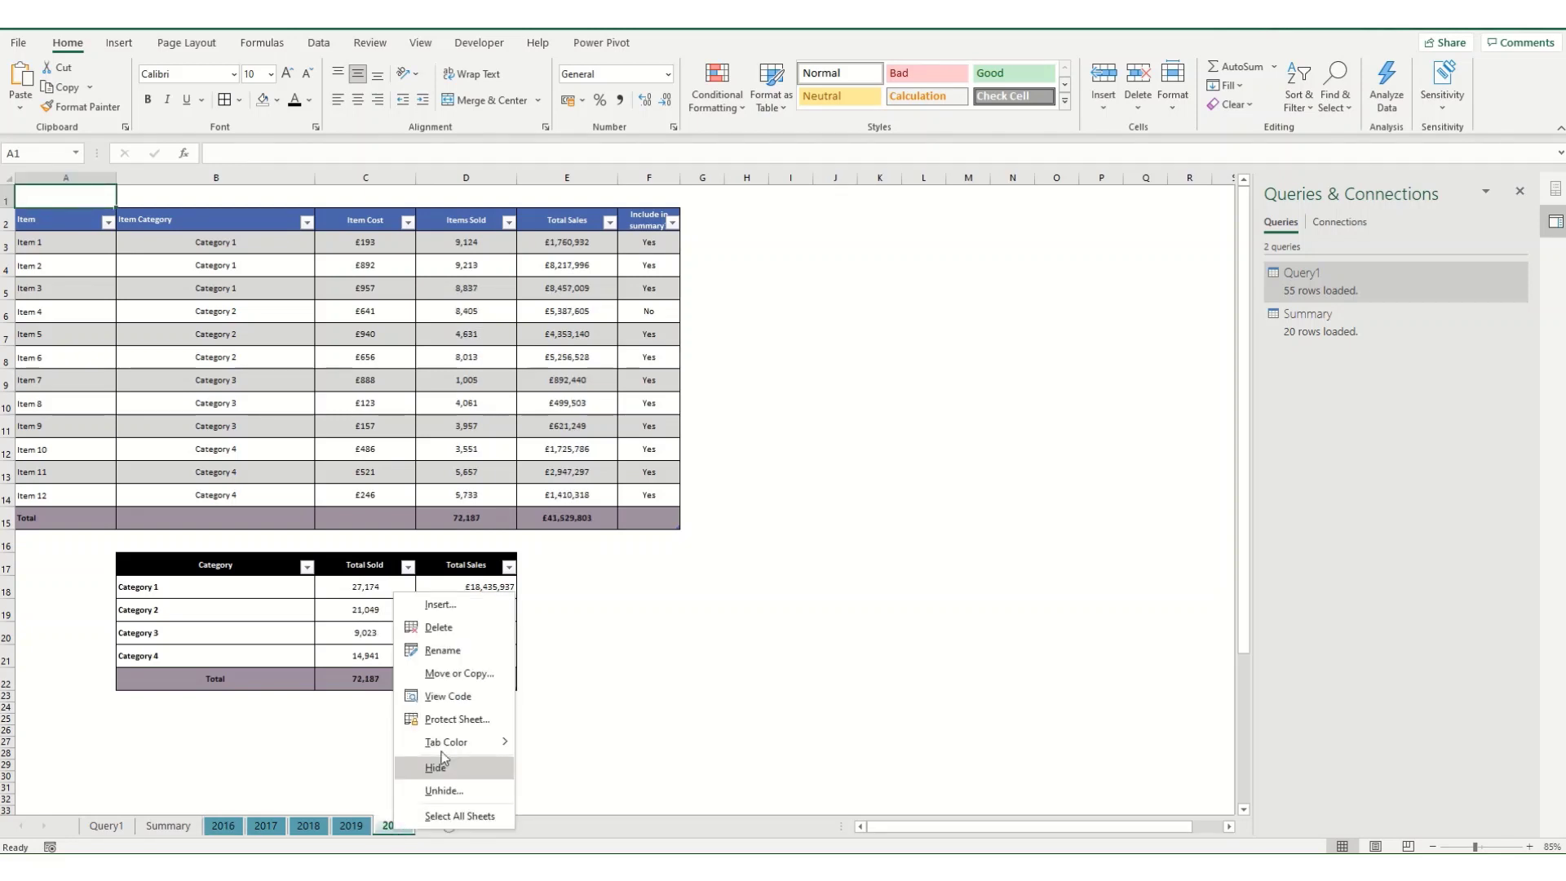
pyautogui.click(453, 673)
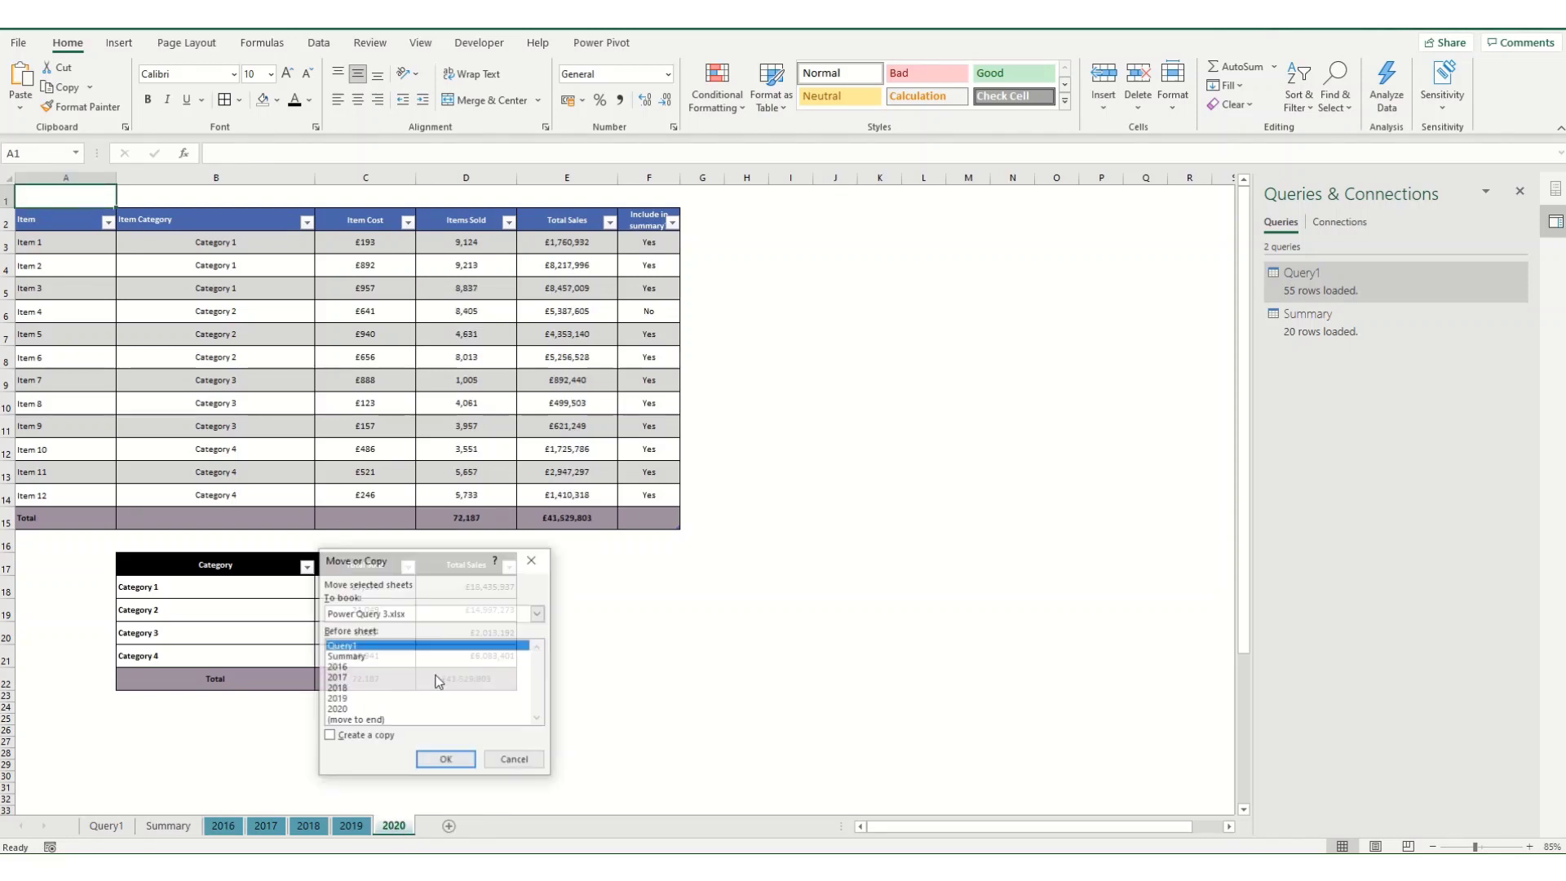
pyautogui.click(355, 720)
pyautogui.click(351, 736)
pyautogui.click(425, 764)
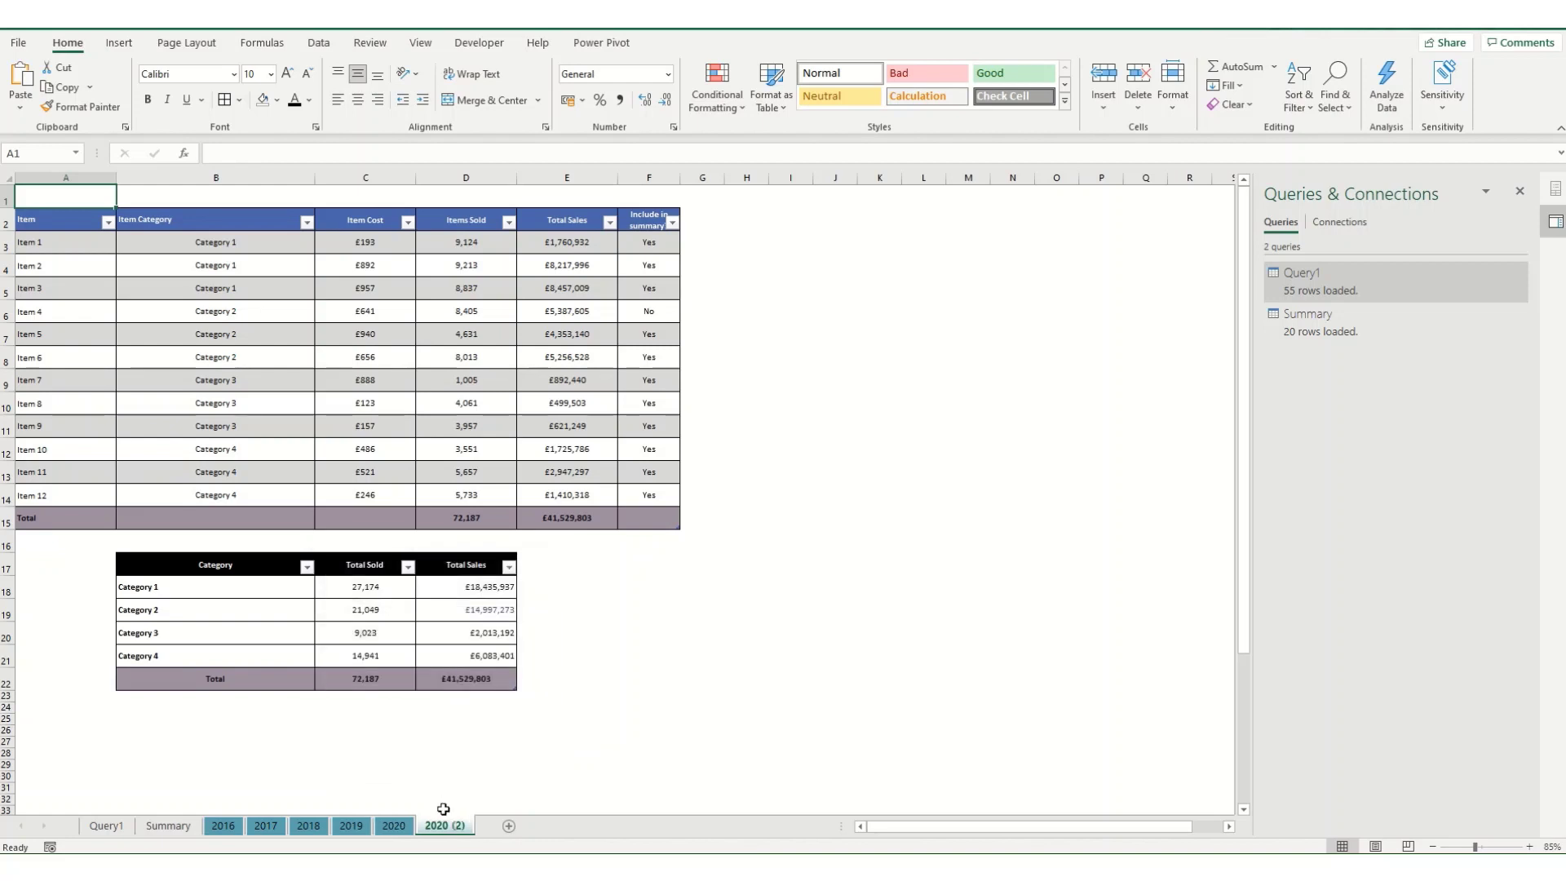
pyautogui.doubleClick(440, 825)
pyautogui.write('2021')
pyautogui.press('Return')
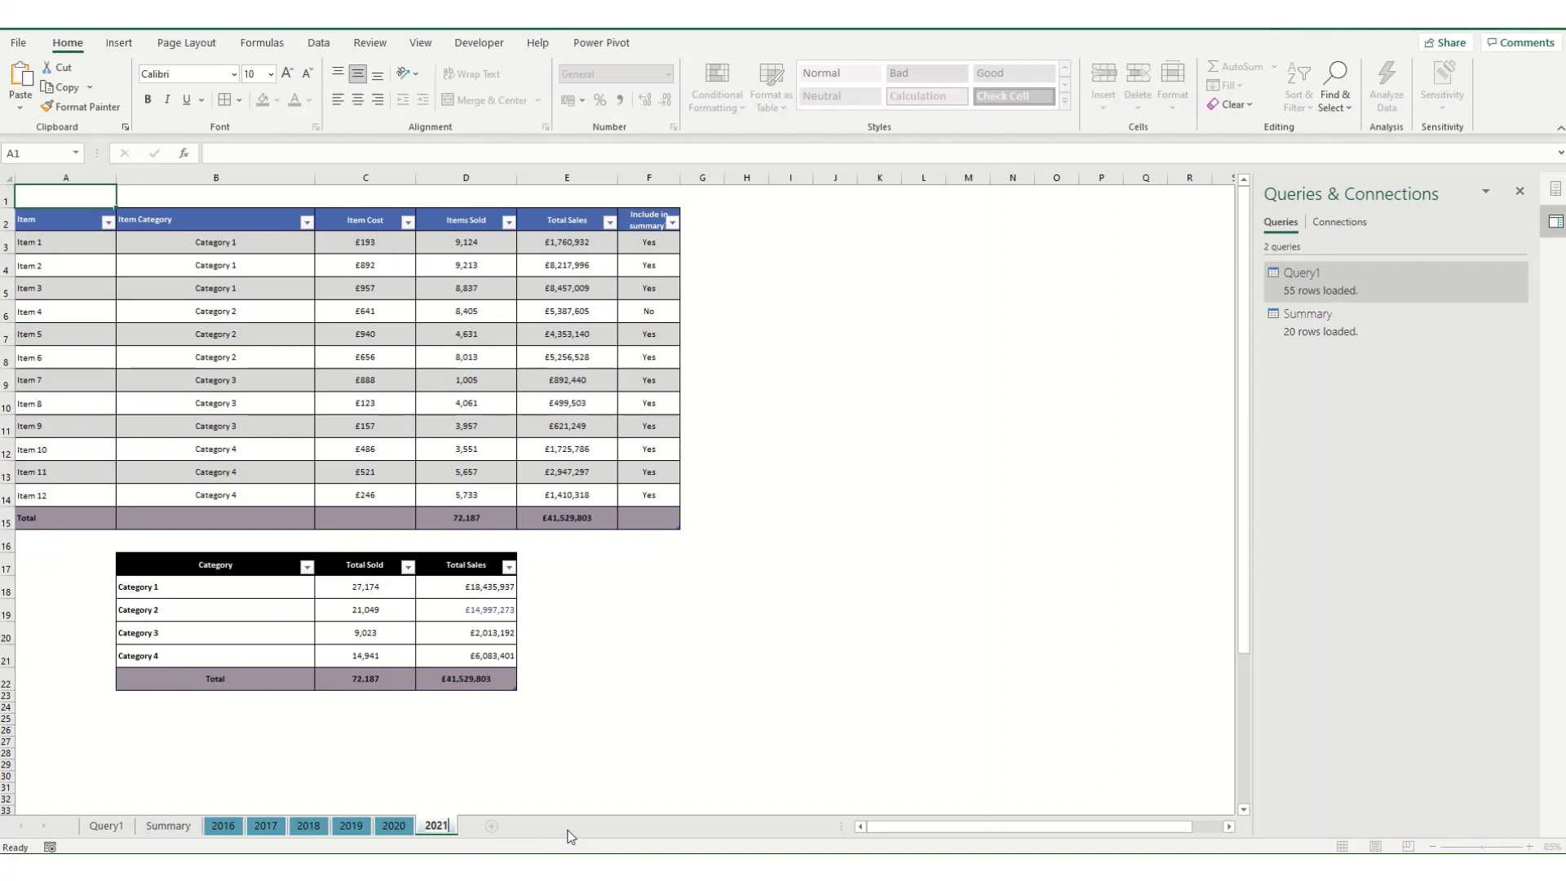
# Rename the 2021 sheet's tables to Sales2021 and Summary2021 in Table Design.
pyautogui.click(234, 358)
pyautogui.click(685, 42)
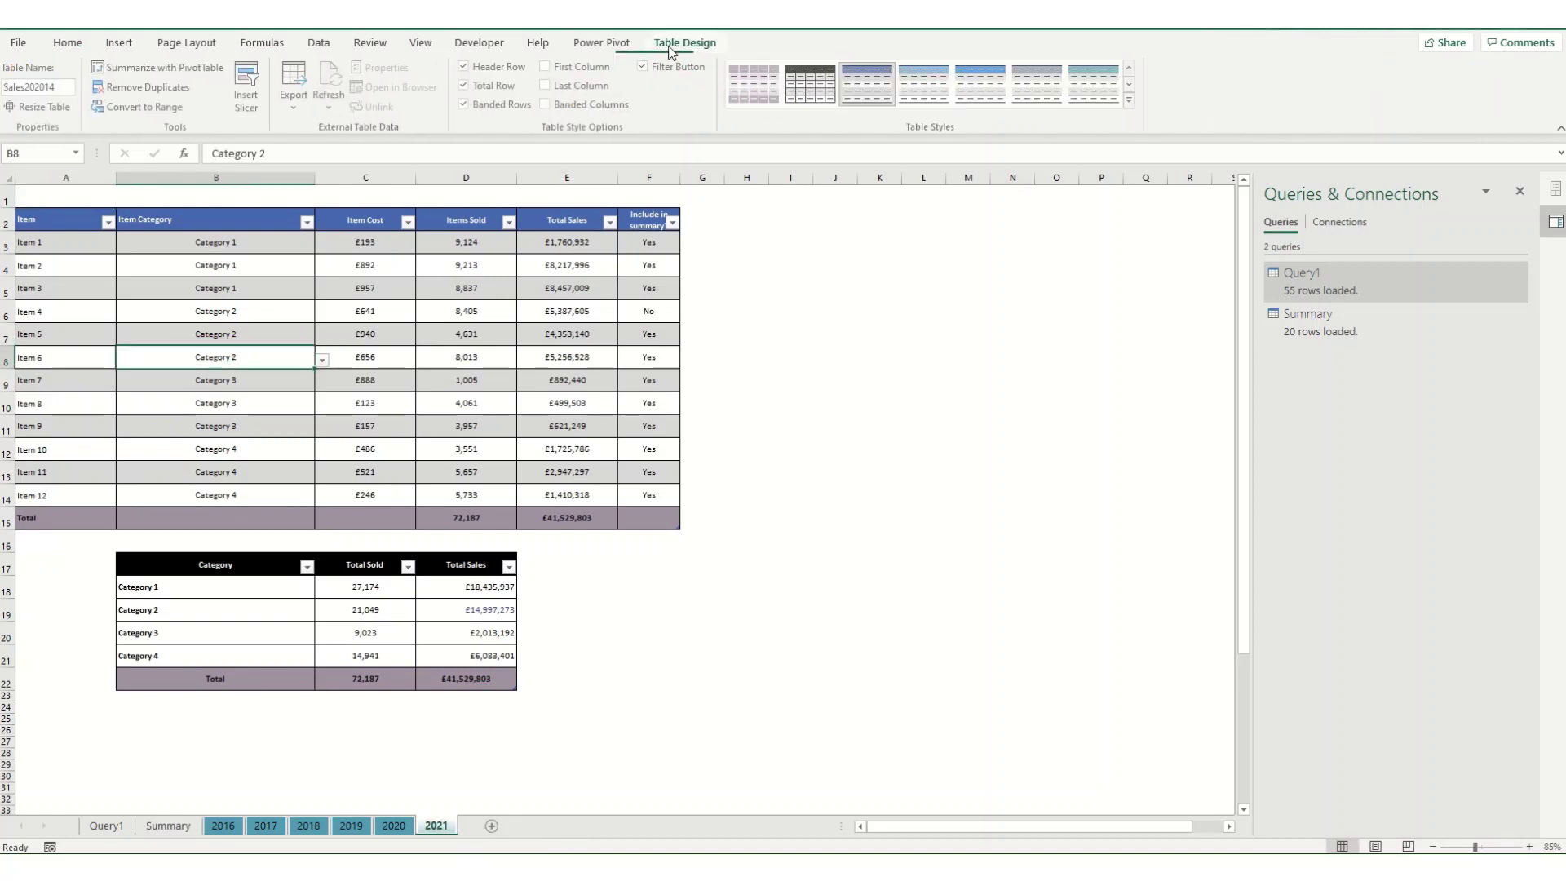
pyautogui.click(65, 88)
pyautogui.click(62, 87)
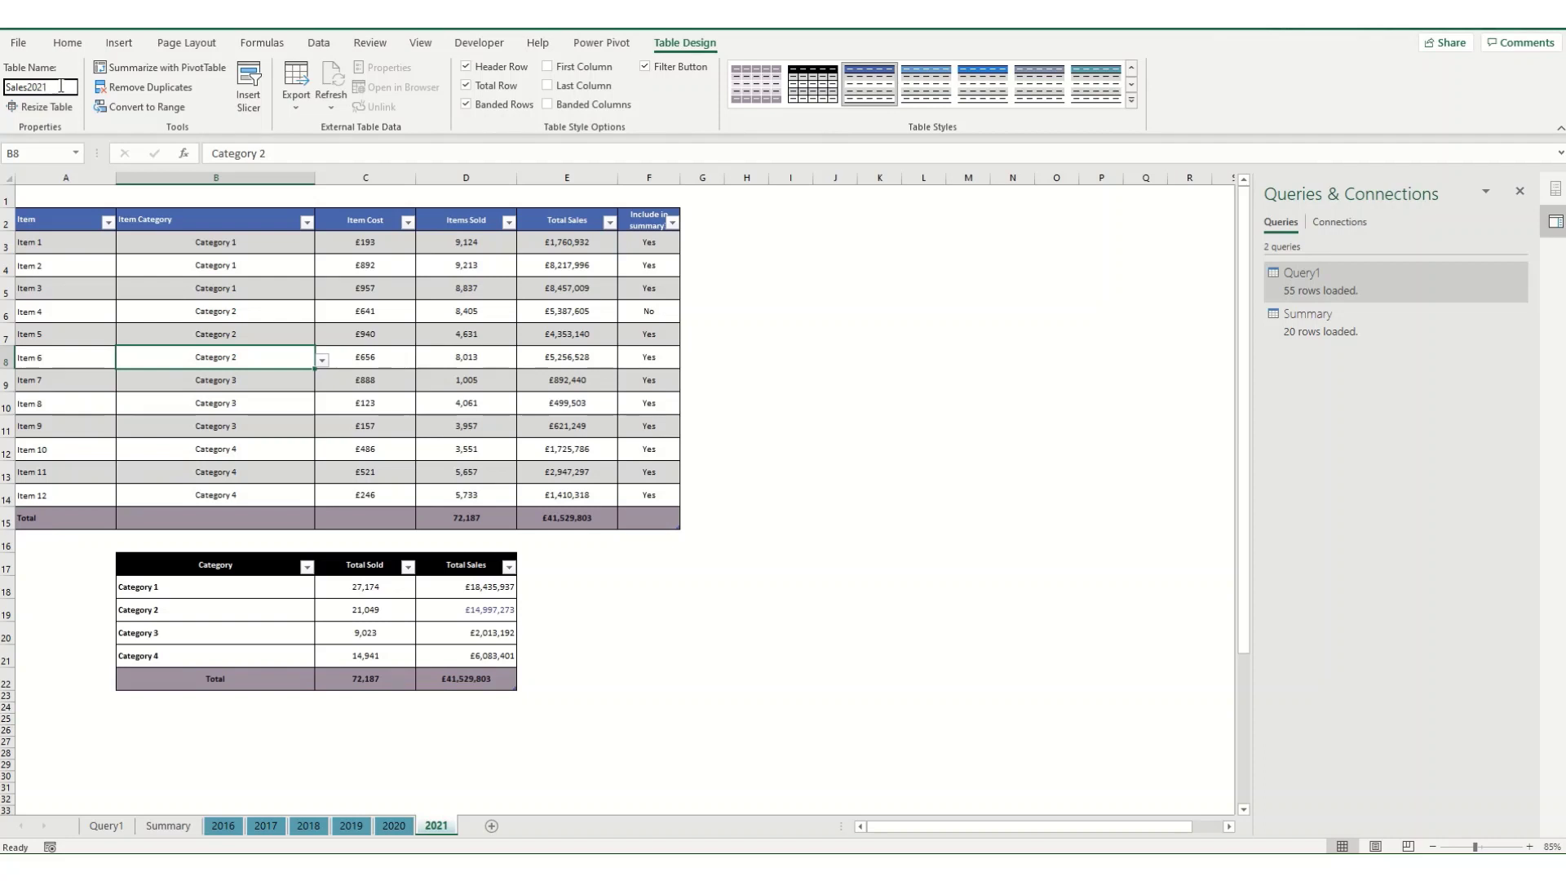
pyautogui.click(270, 629)
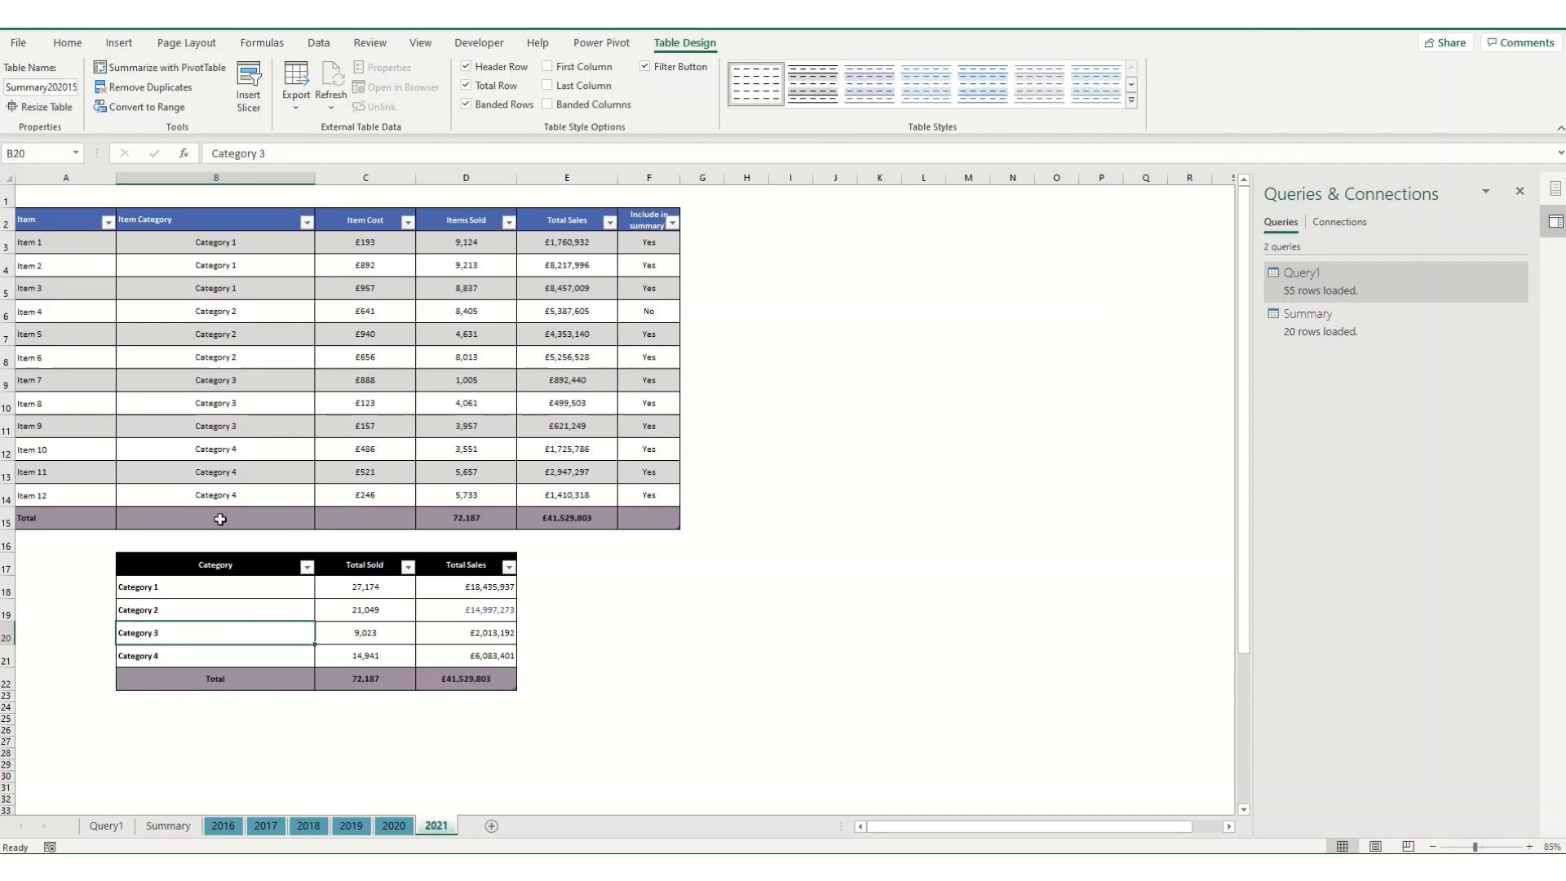
pyautogui.click(62, 89)
pyautogui.click(62, 90)
pyautogui.press('BackSpace')
pyautogui.press('BackSpace')
pyautogui.press('BackSpace')
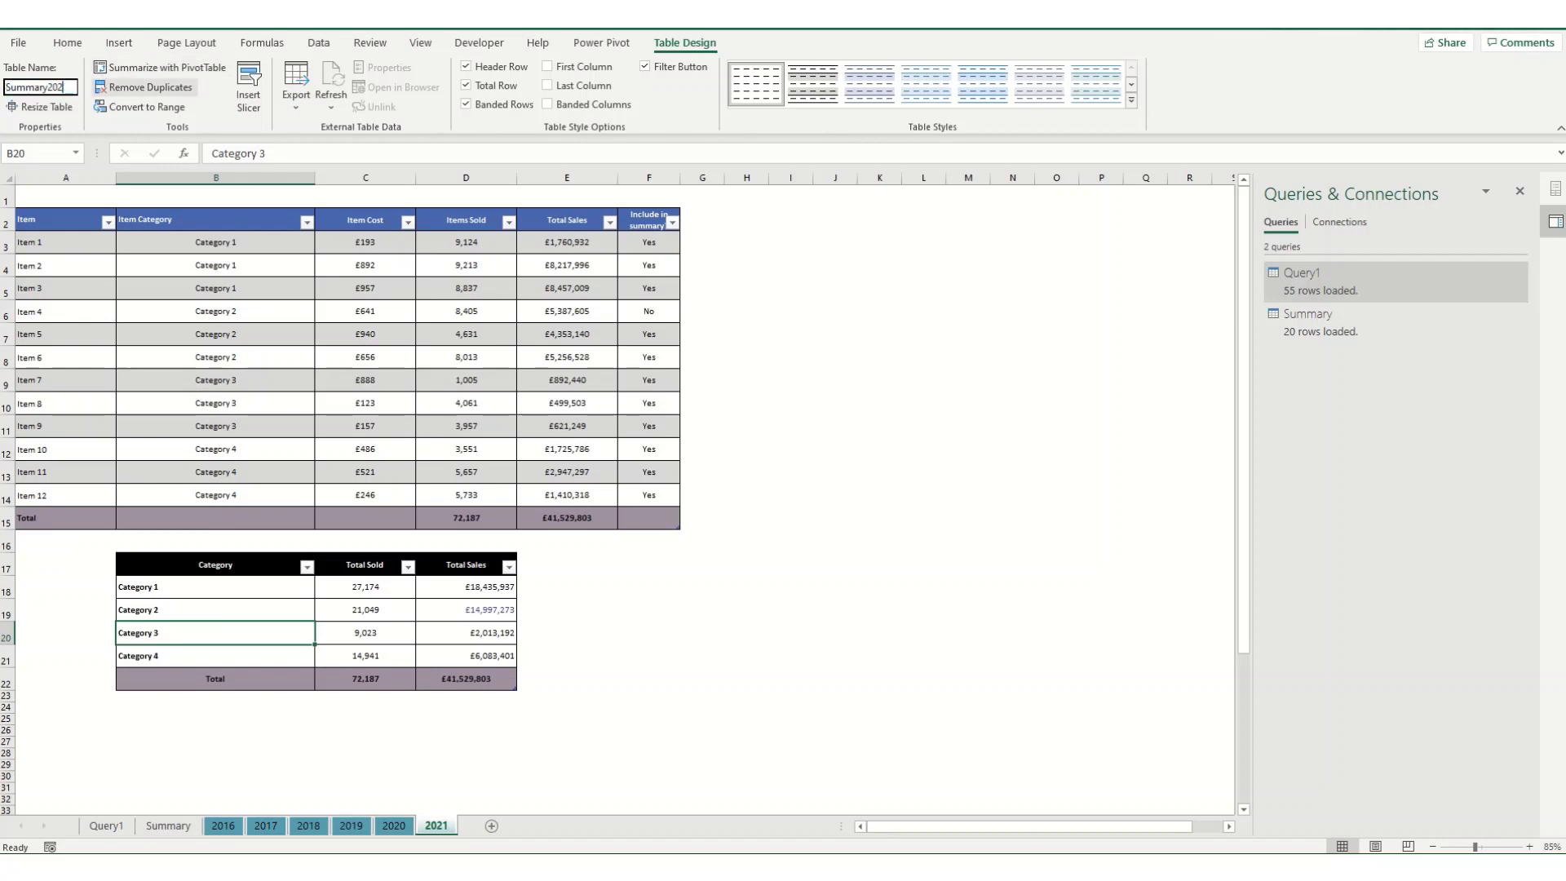
# Insert two rows above the sales Total row and enter Item 13 and Item 14.
pyautogui.click(412, 494)
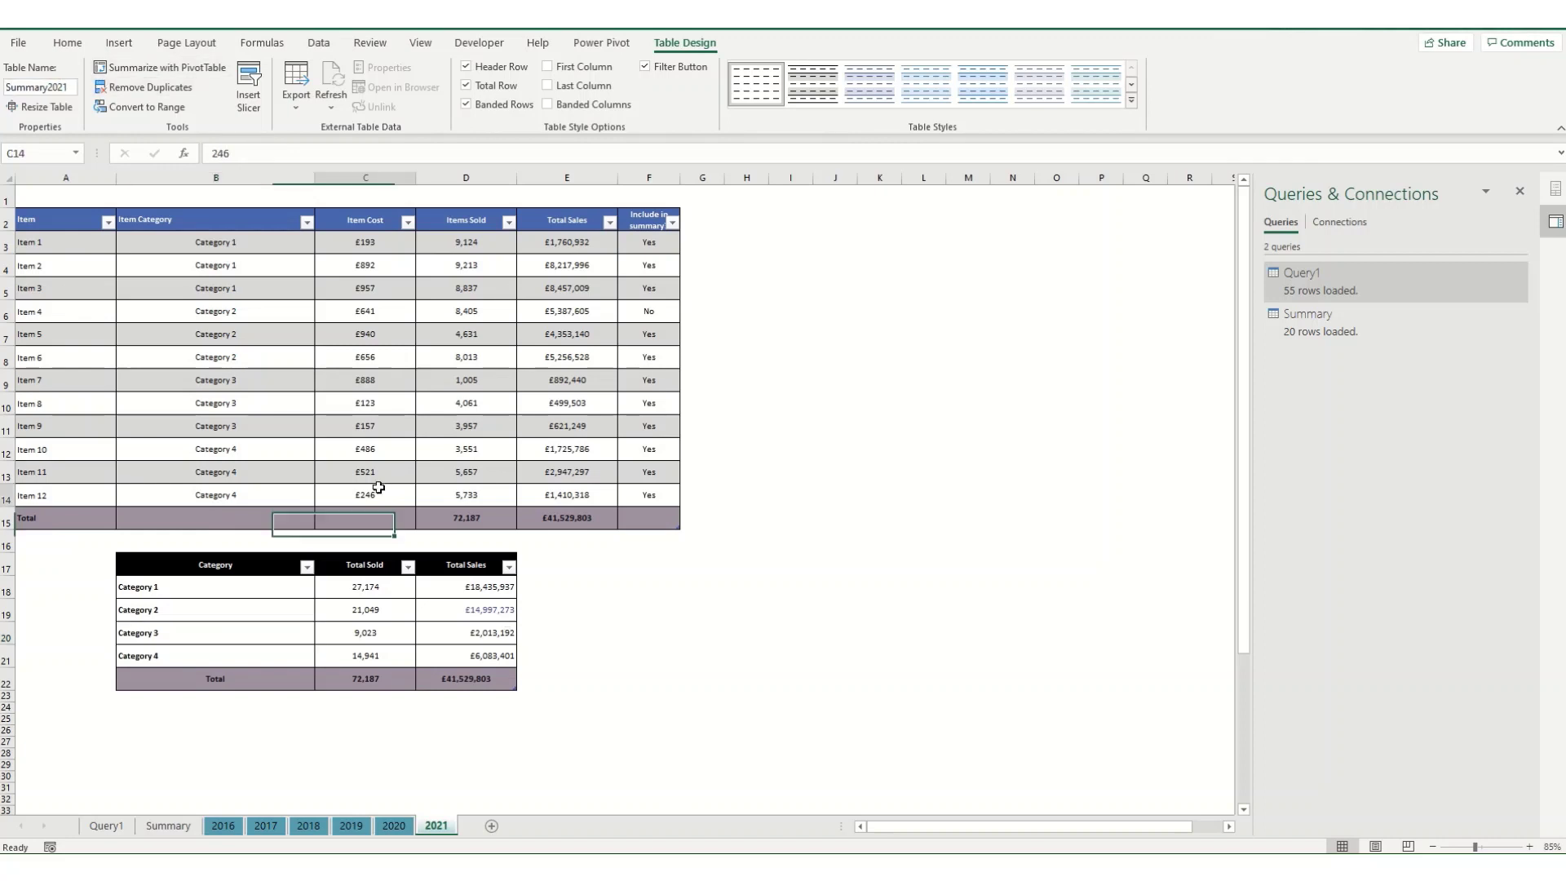
pyautogui.click(6, 521)
pyautogui.moveTo(5, 521); pyautogui.dragTo(6, 541)
pyautogui.rightClick(7, 541)
pyautogui.click(66, 682)
pyautogui.click(81, 521)
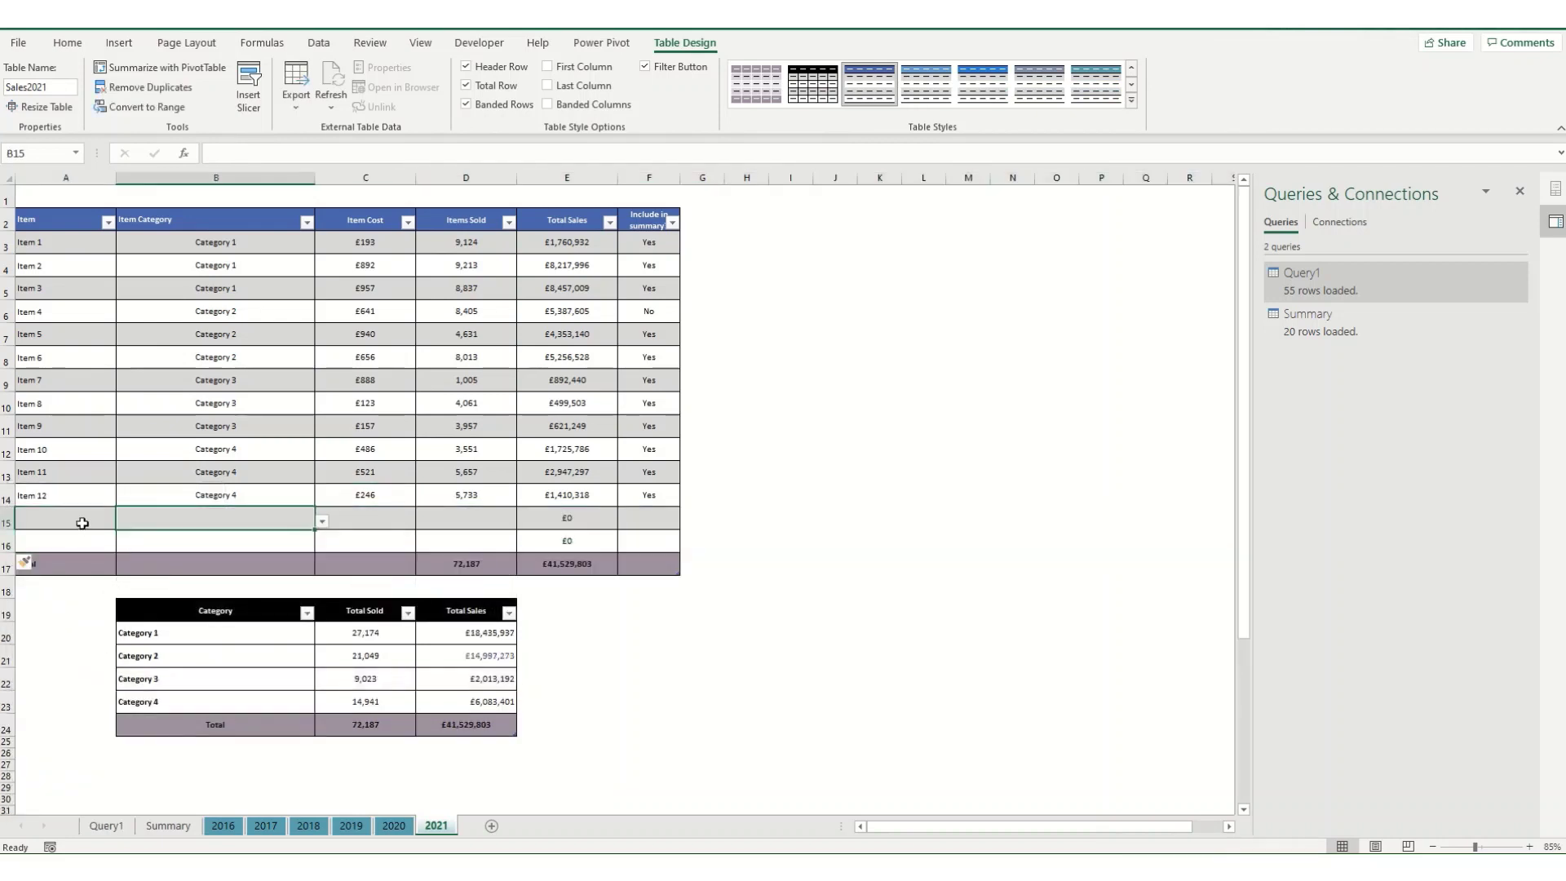
pyautogui.write('Item 13')
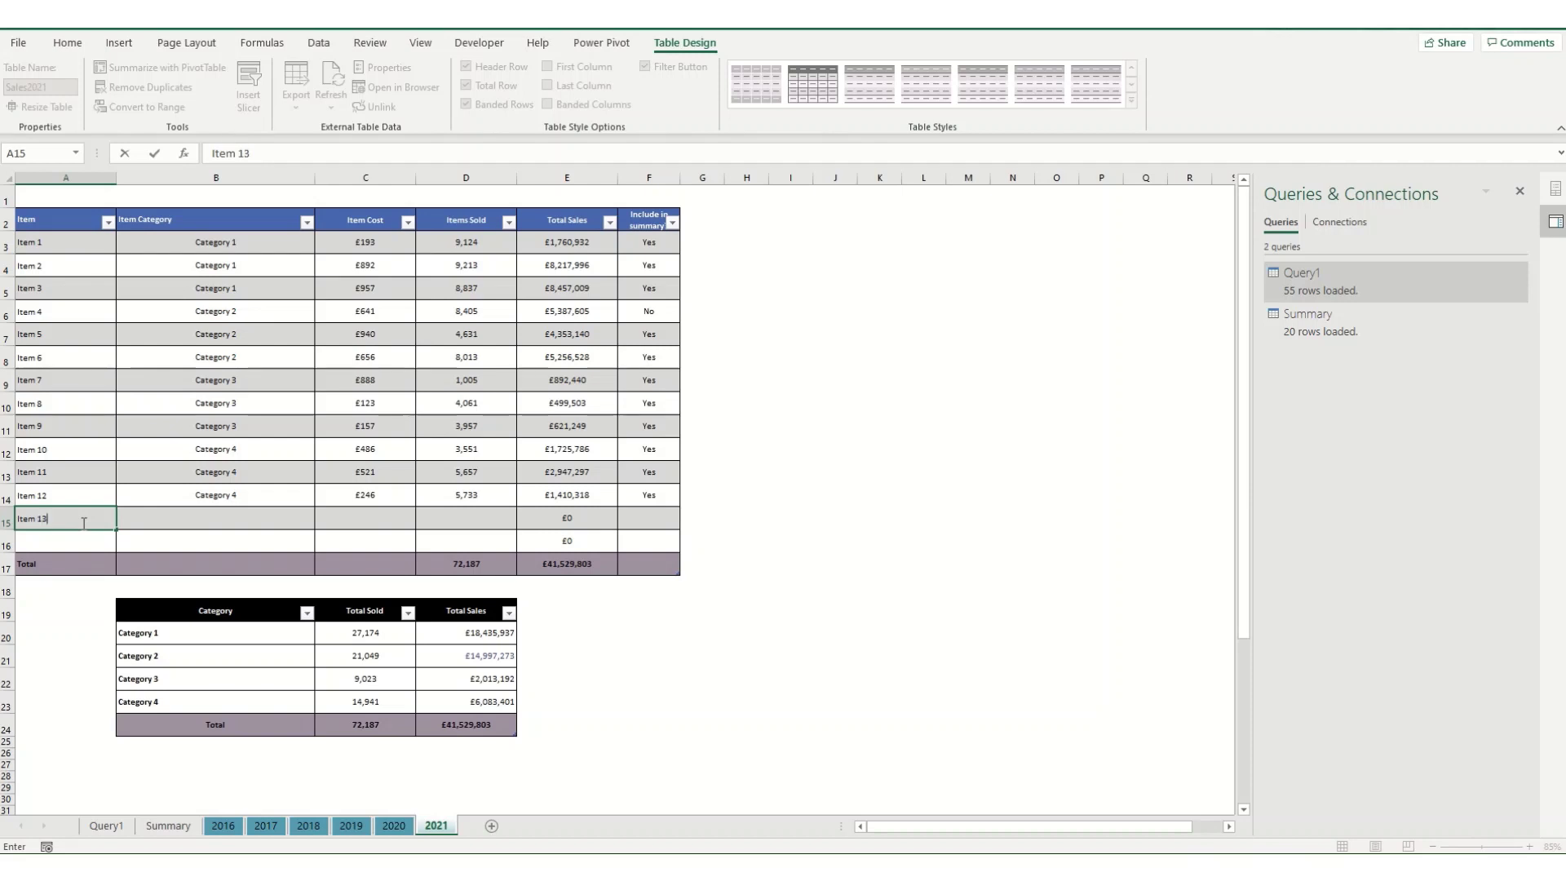
pyautogui.press('Return')
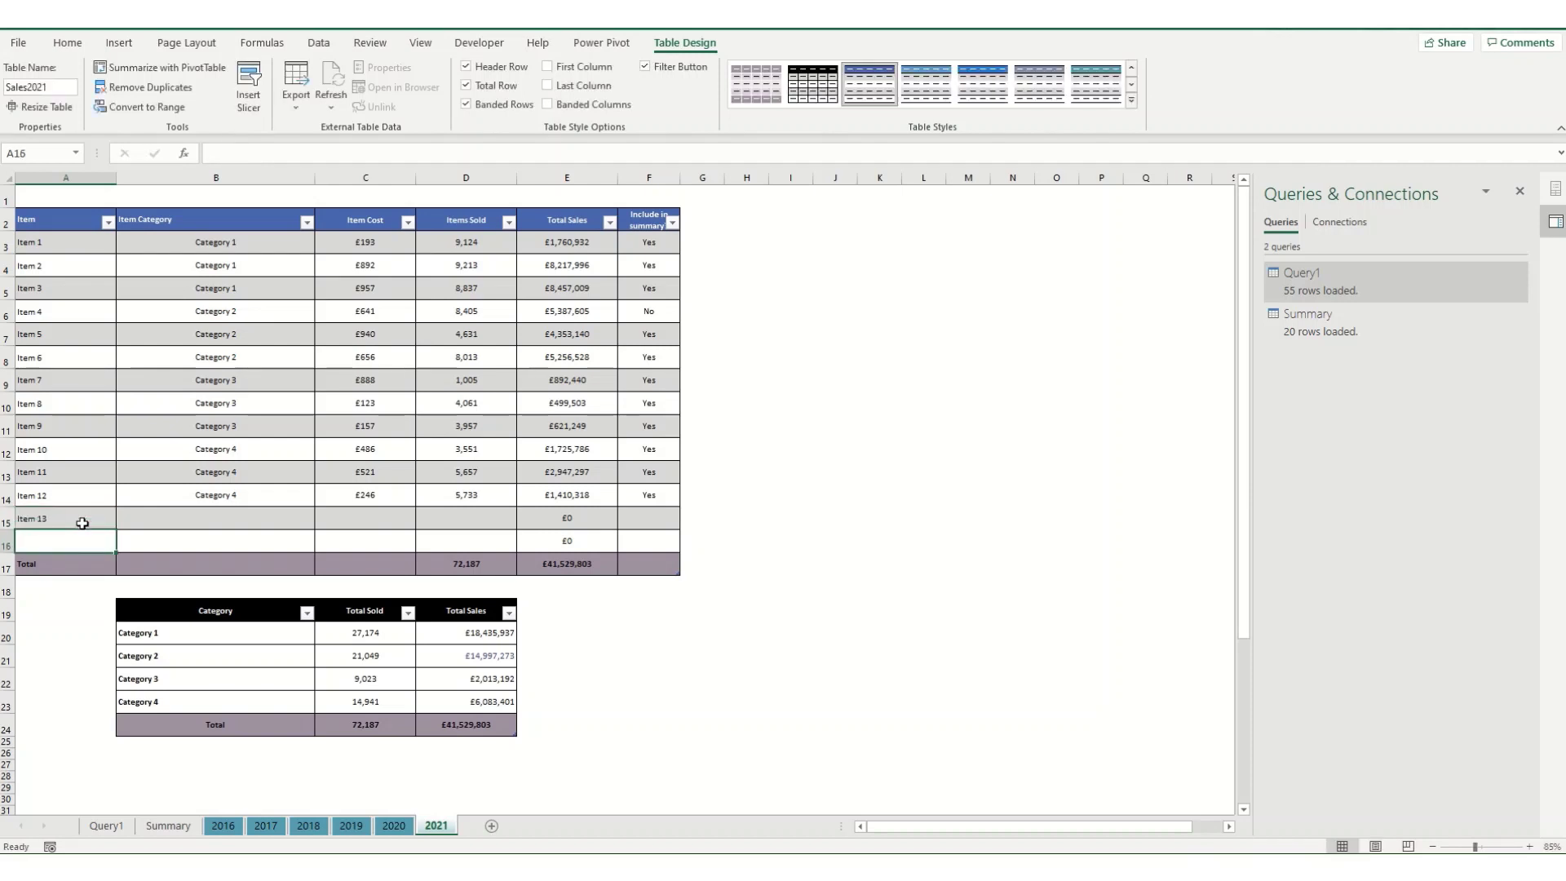
pyautogui.write('Item')
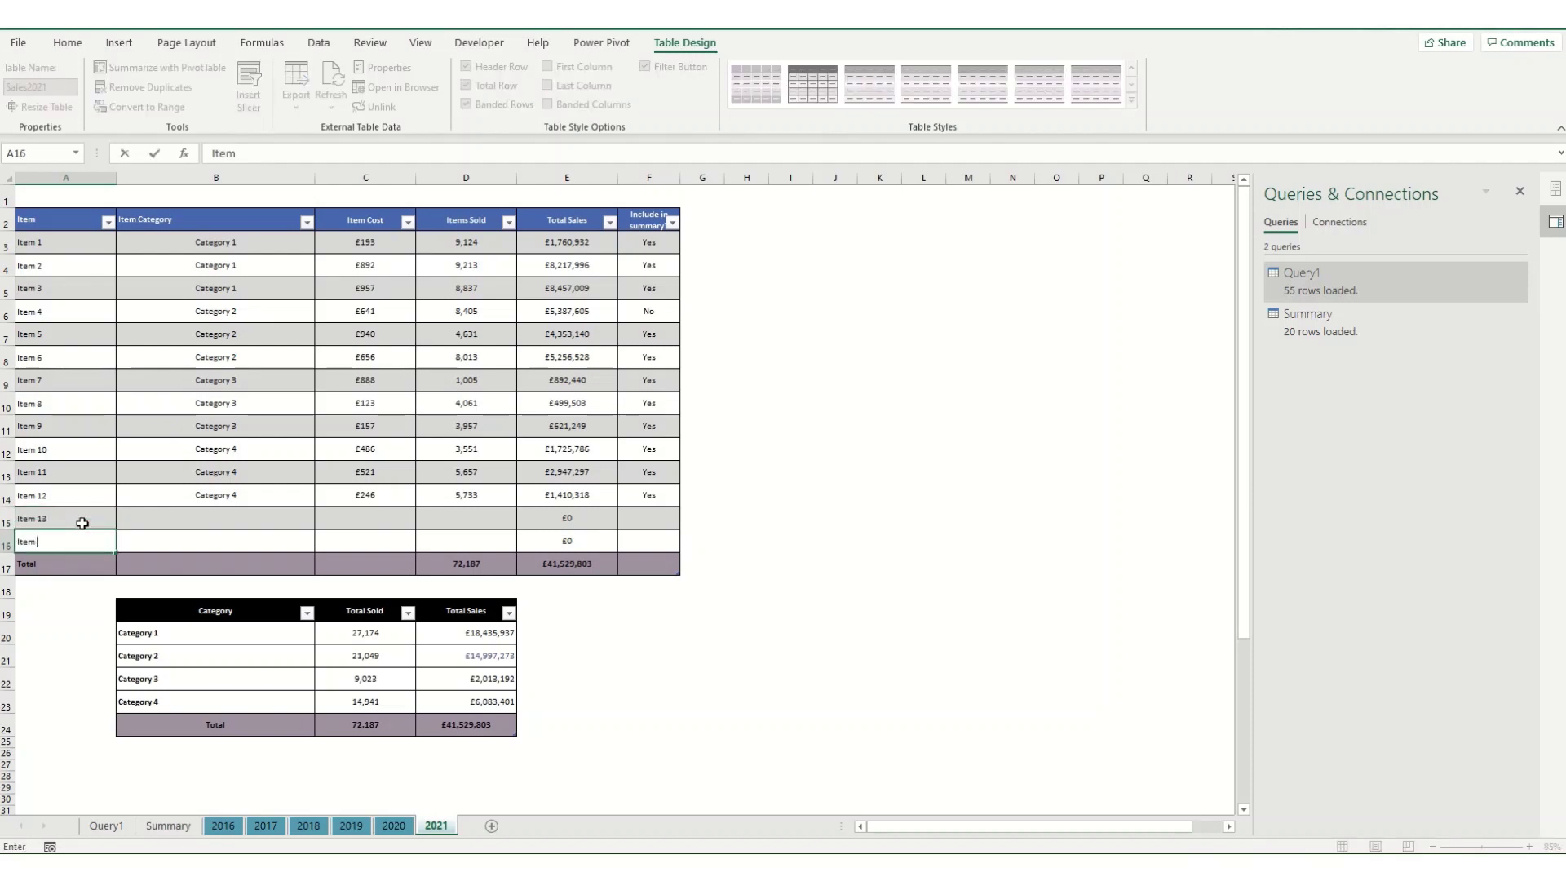
pyautogui.write(' 14')
# Add a Category 5 summary row using Category 4's Total Sold and Total Sales formulas.
pyautogui.rightClick(8, 727)
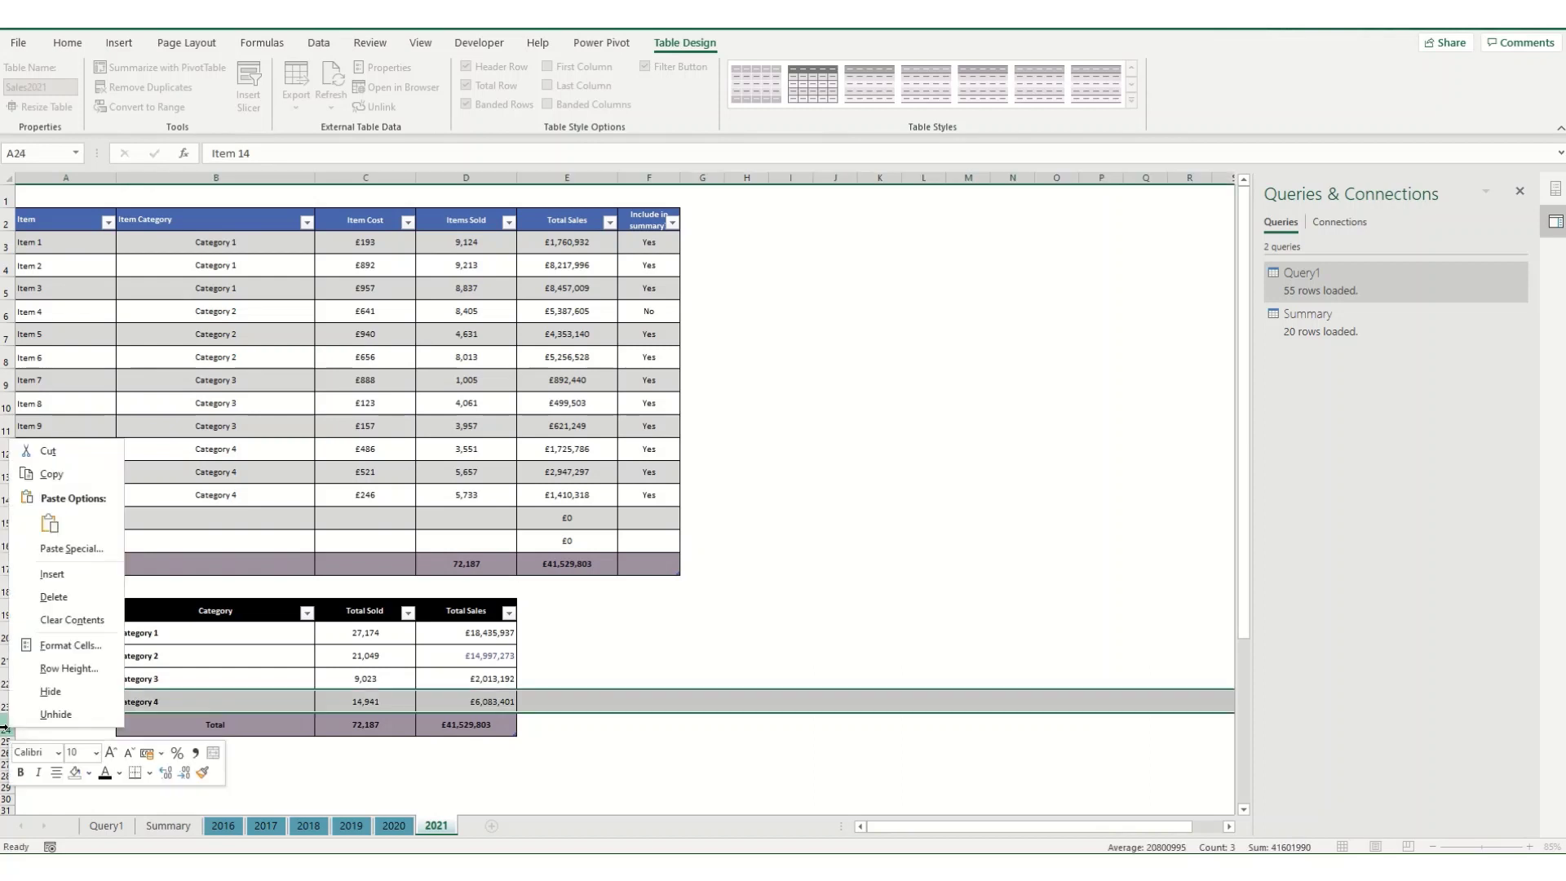
pyautogui.click(53, 574)
pyautogui.click(213, 726)
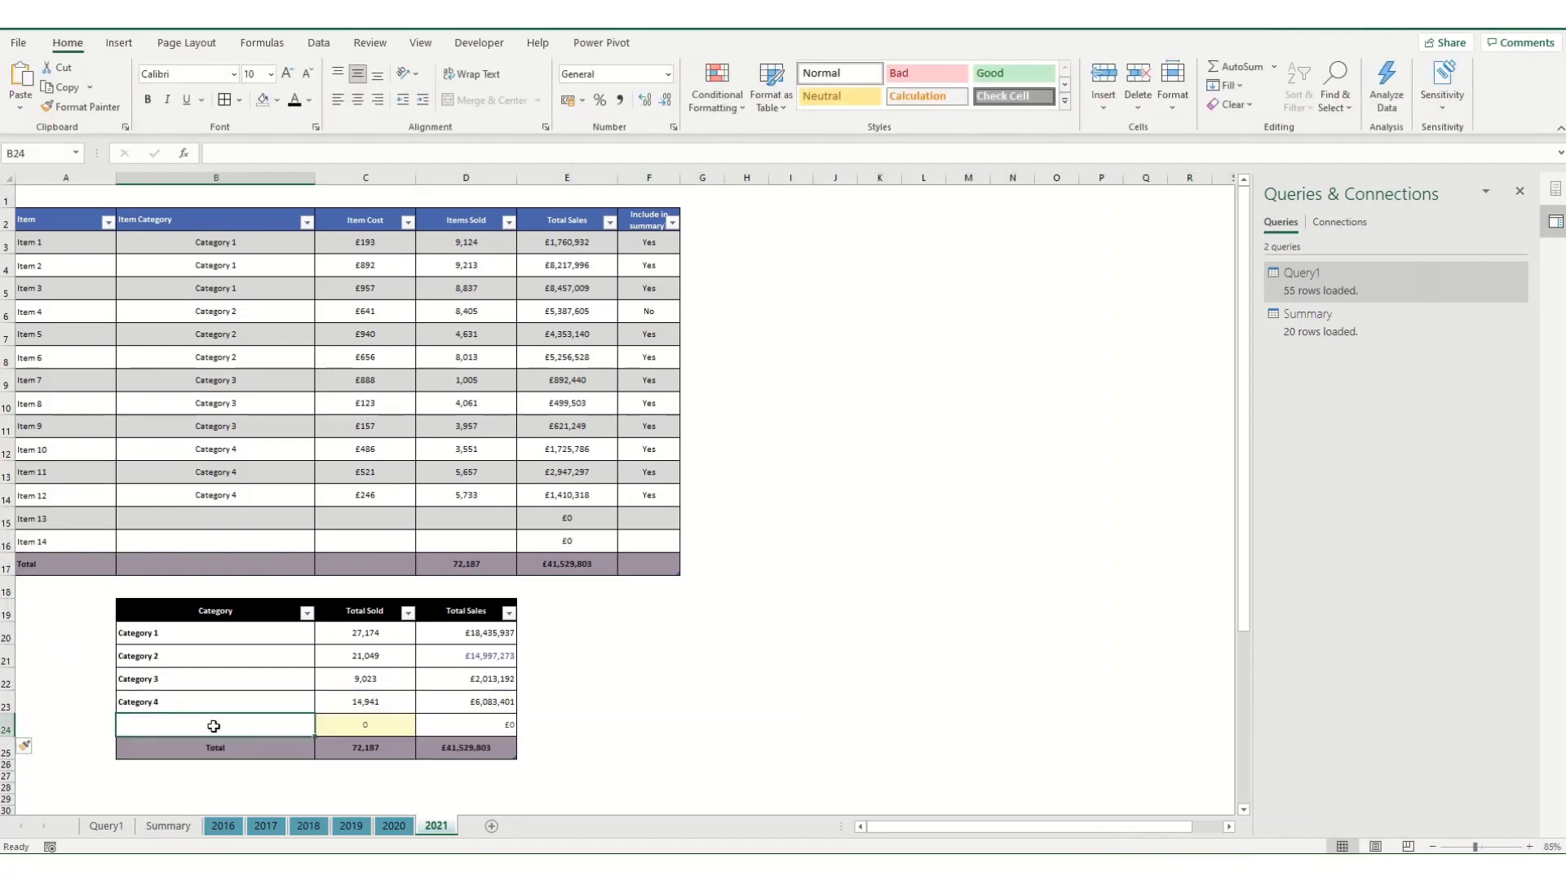
pyautogui.write('Category')
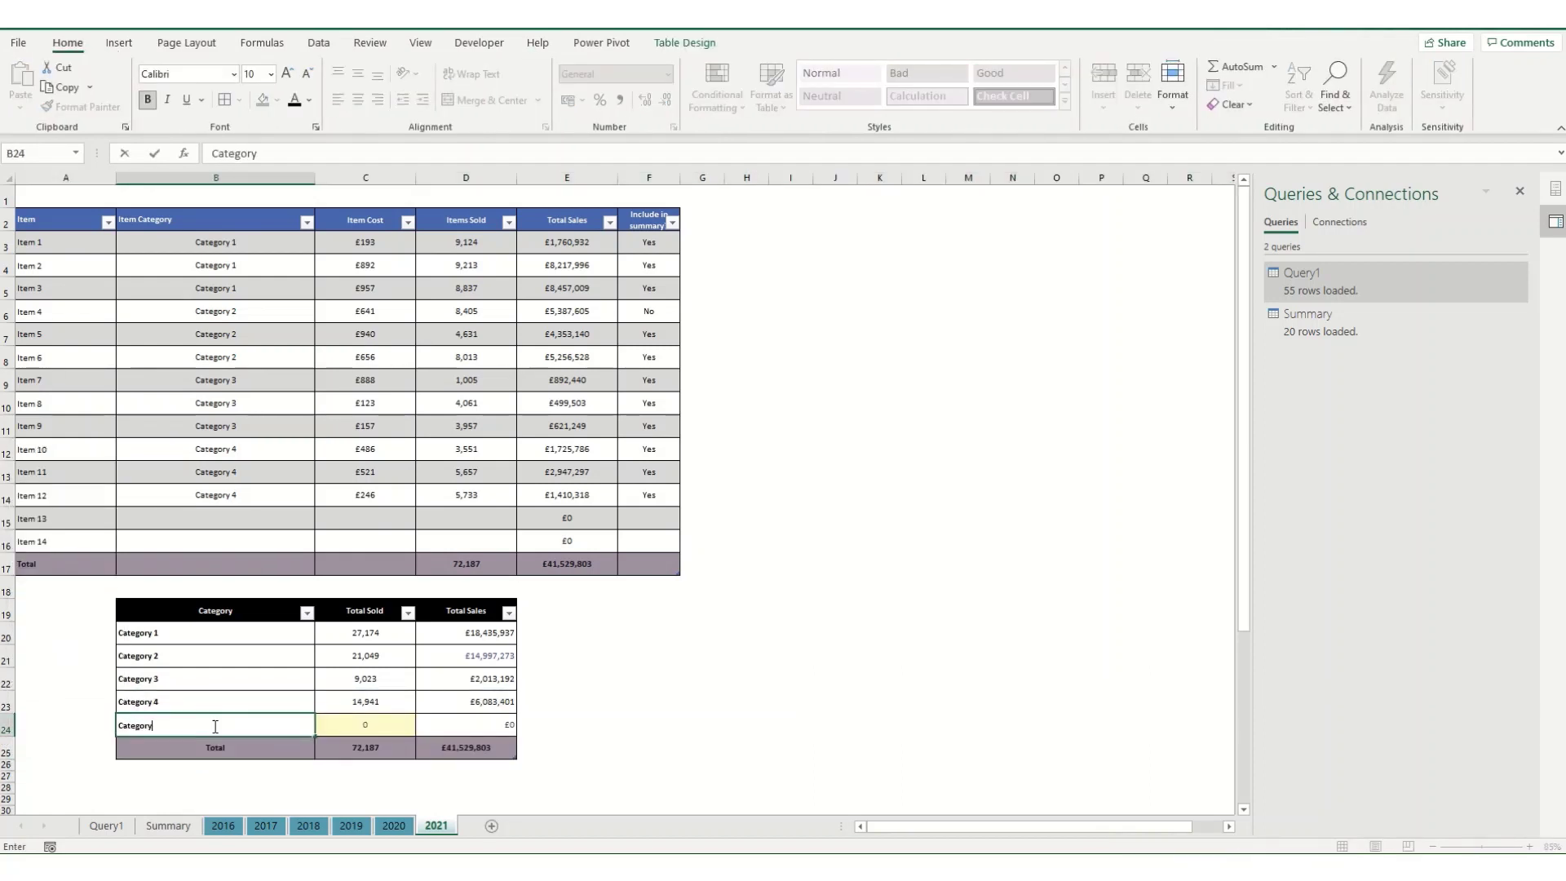
pyautogui.write(' 5')
pyautogui.moveTo(394, 699); pyautogui.dragTo(438, 700)
pyautogui.hotkey('ctrl', 'c')
pyautogui.hotkey('ctrl', 'v')
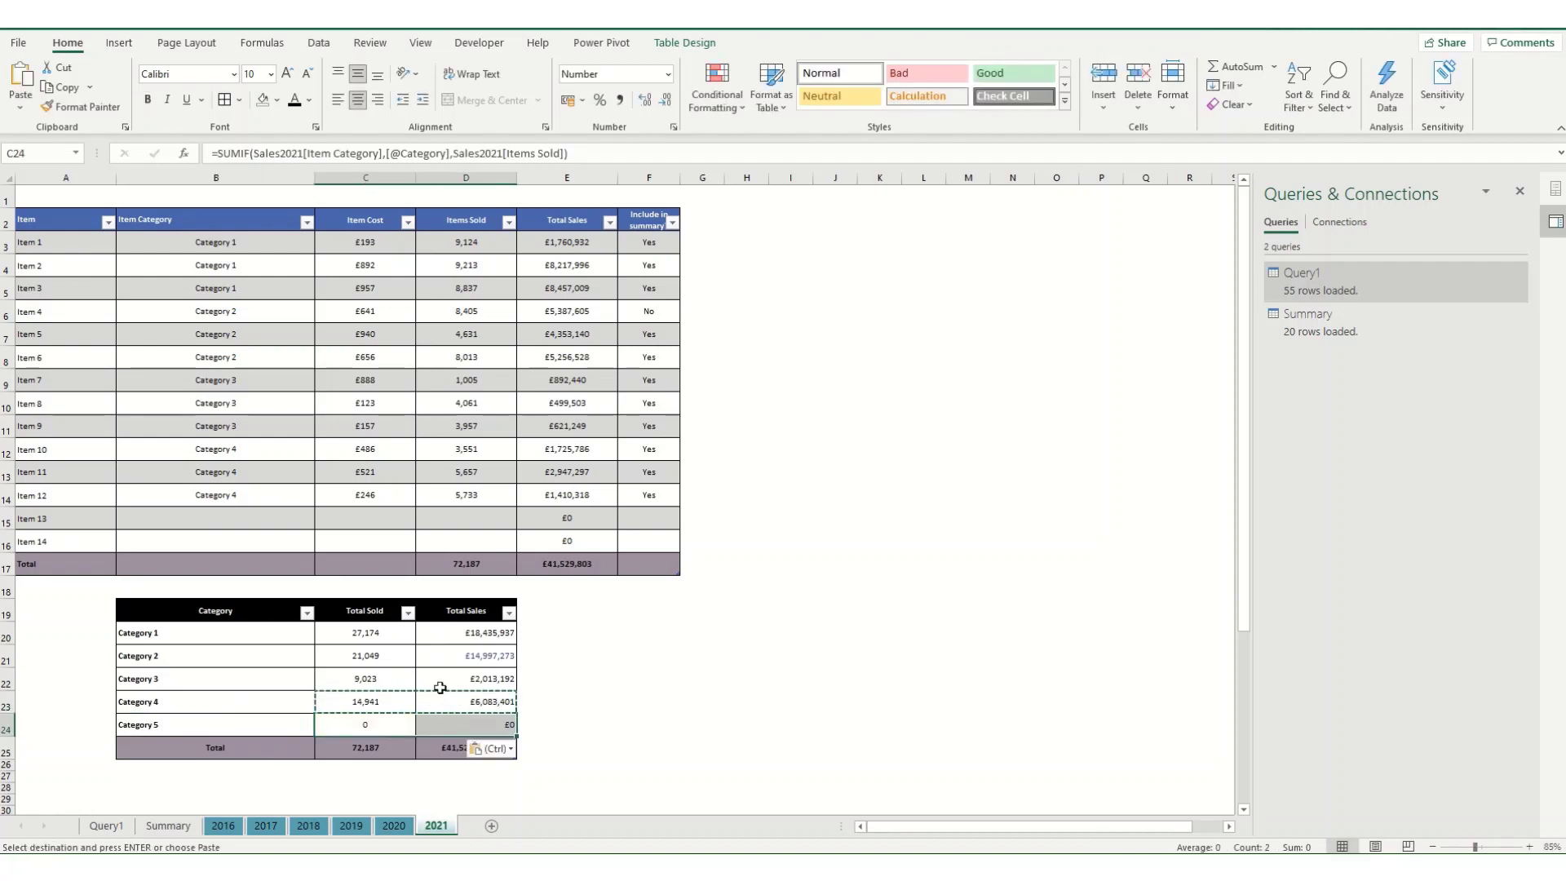
# Set both Item 13 and Item 14 to Category 5.
pyautogui.click(240, 537)
pyautogui.click(293, 518)
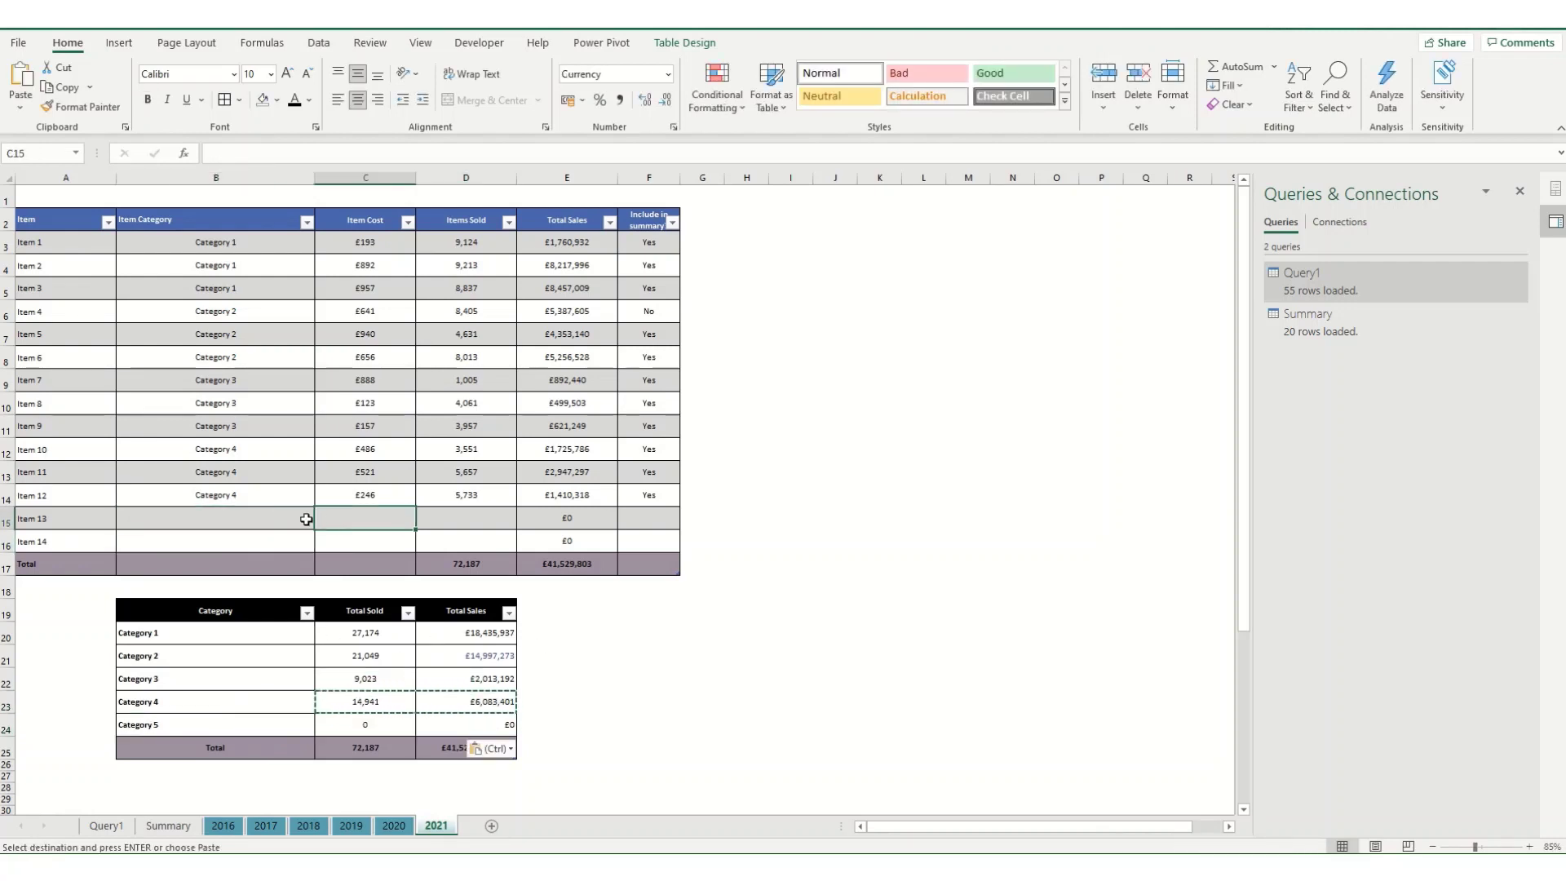
pyautogui.click(322, 521)
pyautogui.click(176, 570)
pyautogui.click(217, 539)
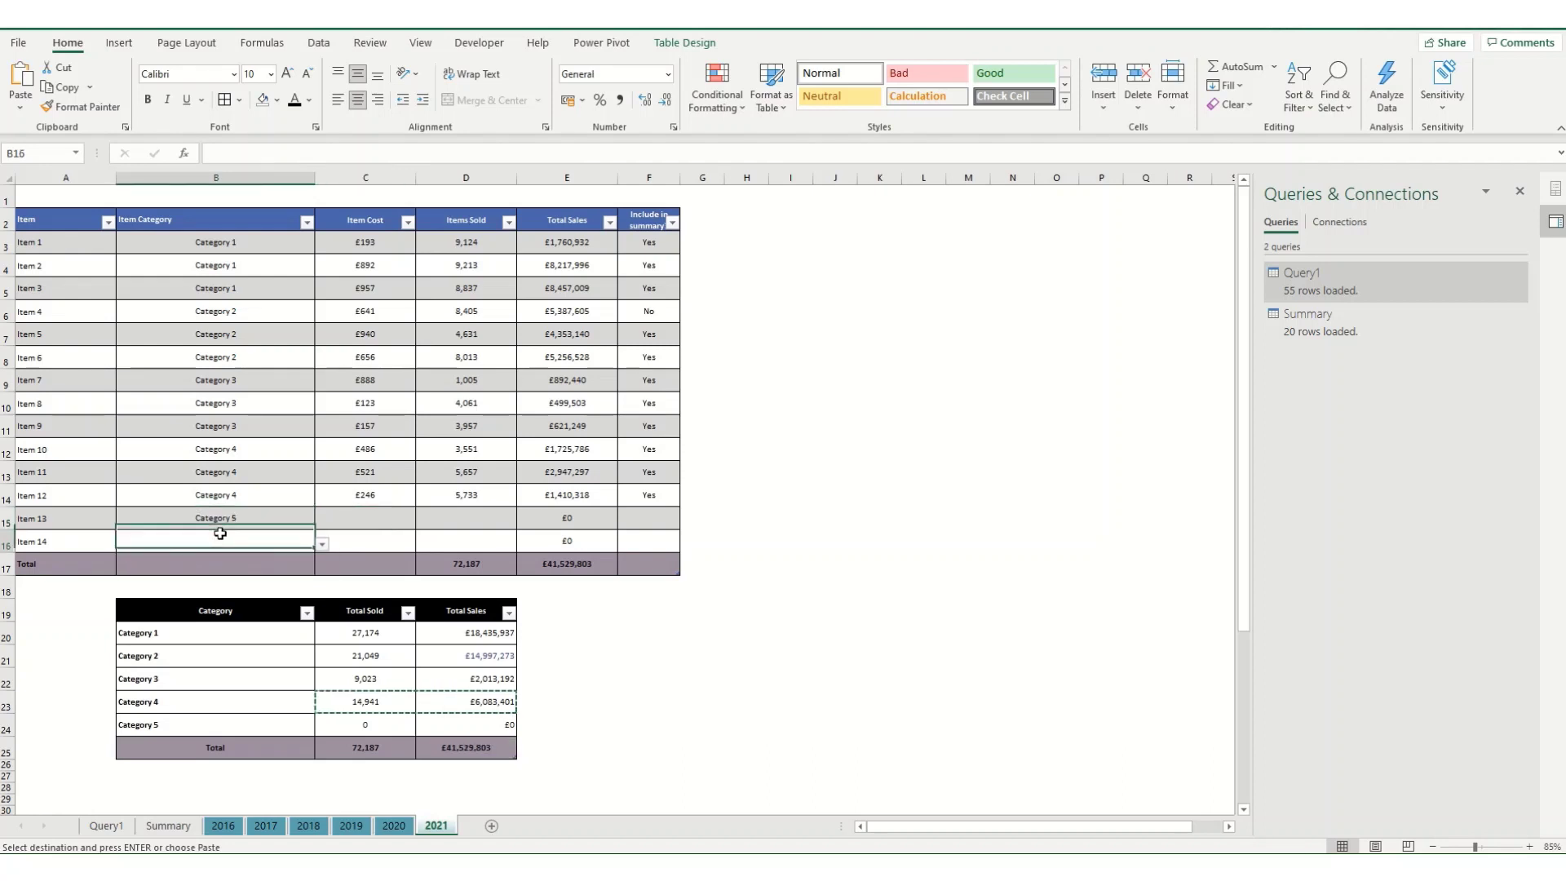
pyautogui.click(322, 544)
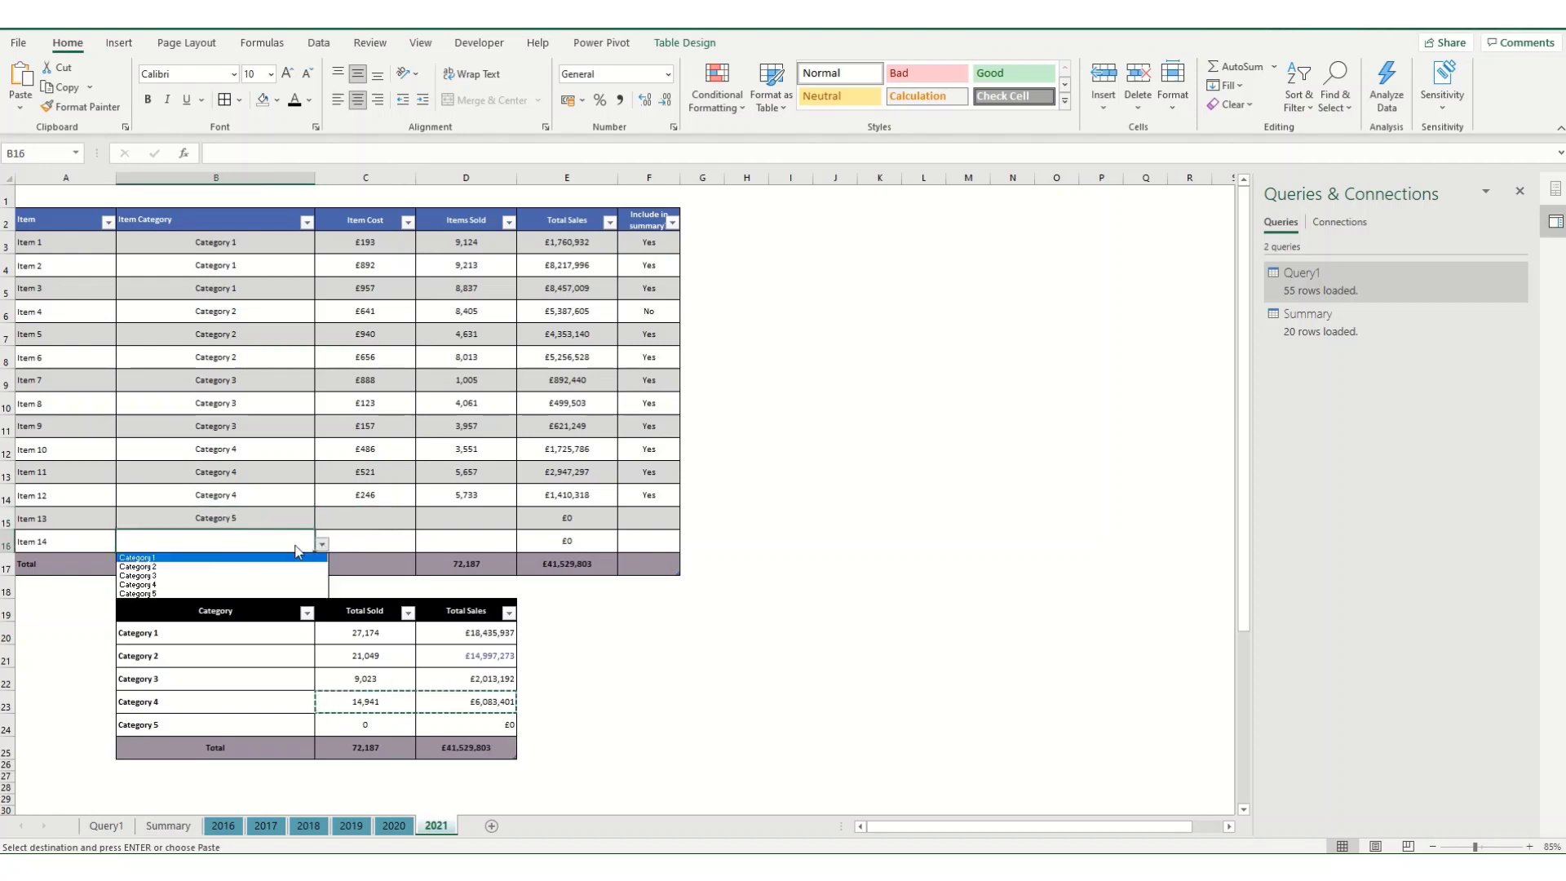
pyautogui.click(184, 594)
# Enter costs of 500 for Item 13 and 750 for Item 14.
pyautogui.click(380, 516)
pyautogui.write('500')
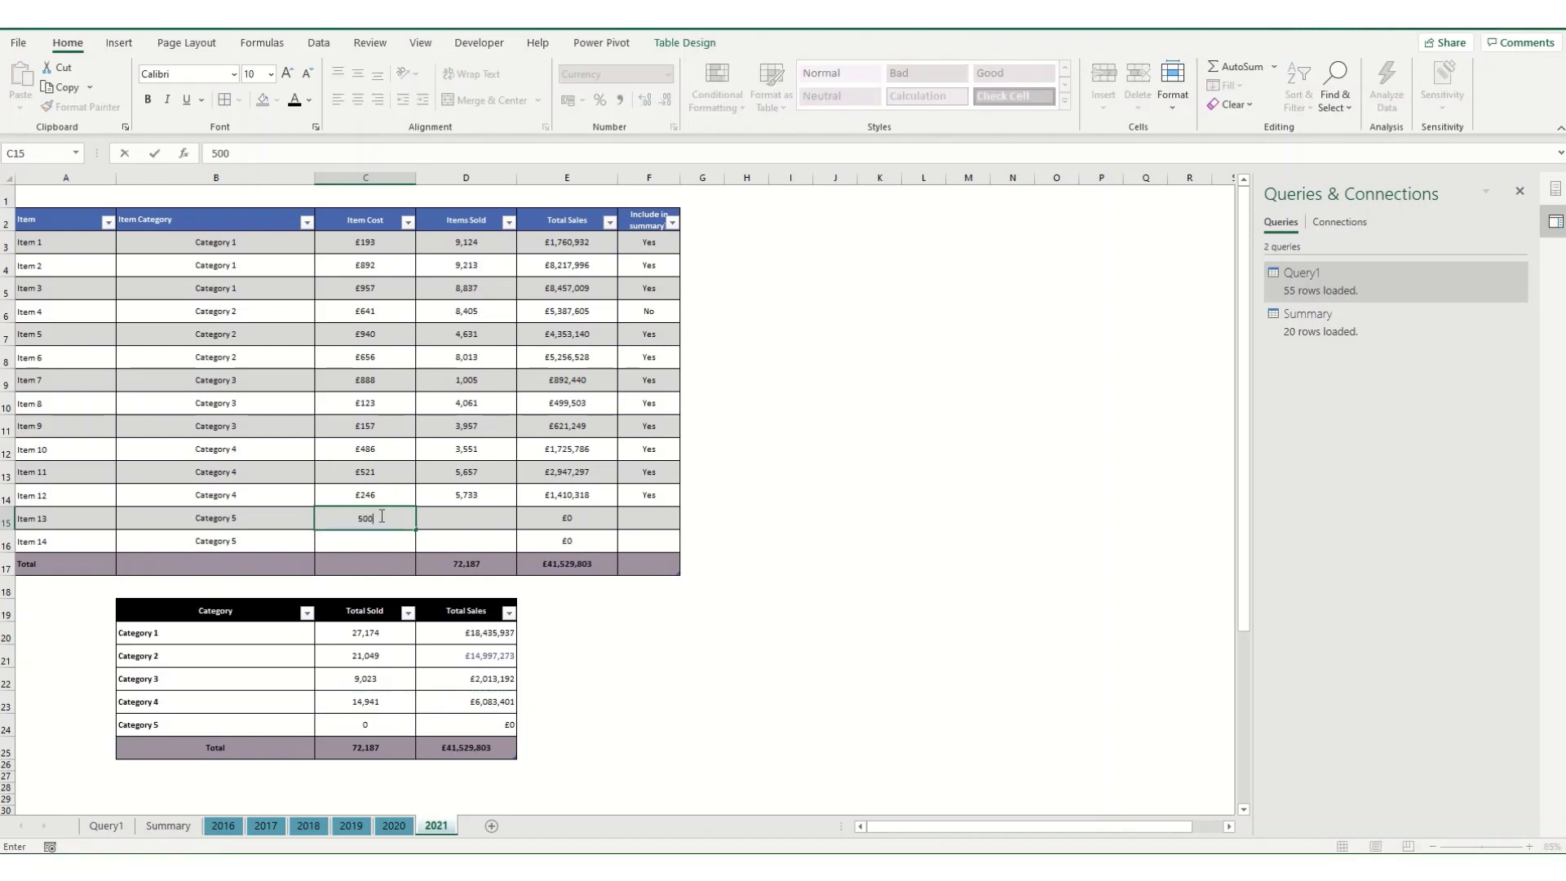
pyautogui.press('Return')
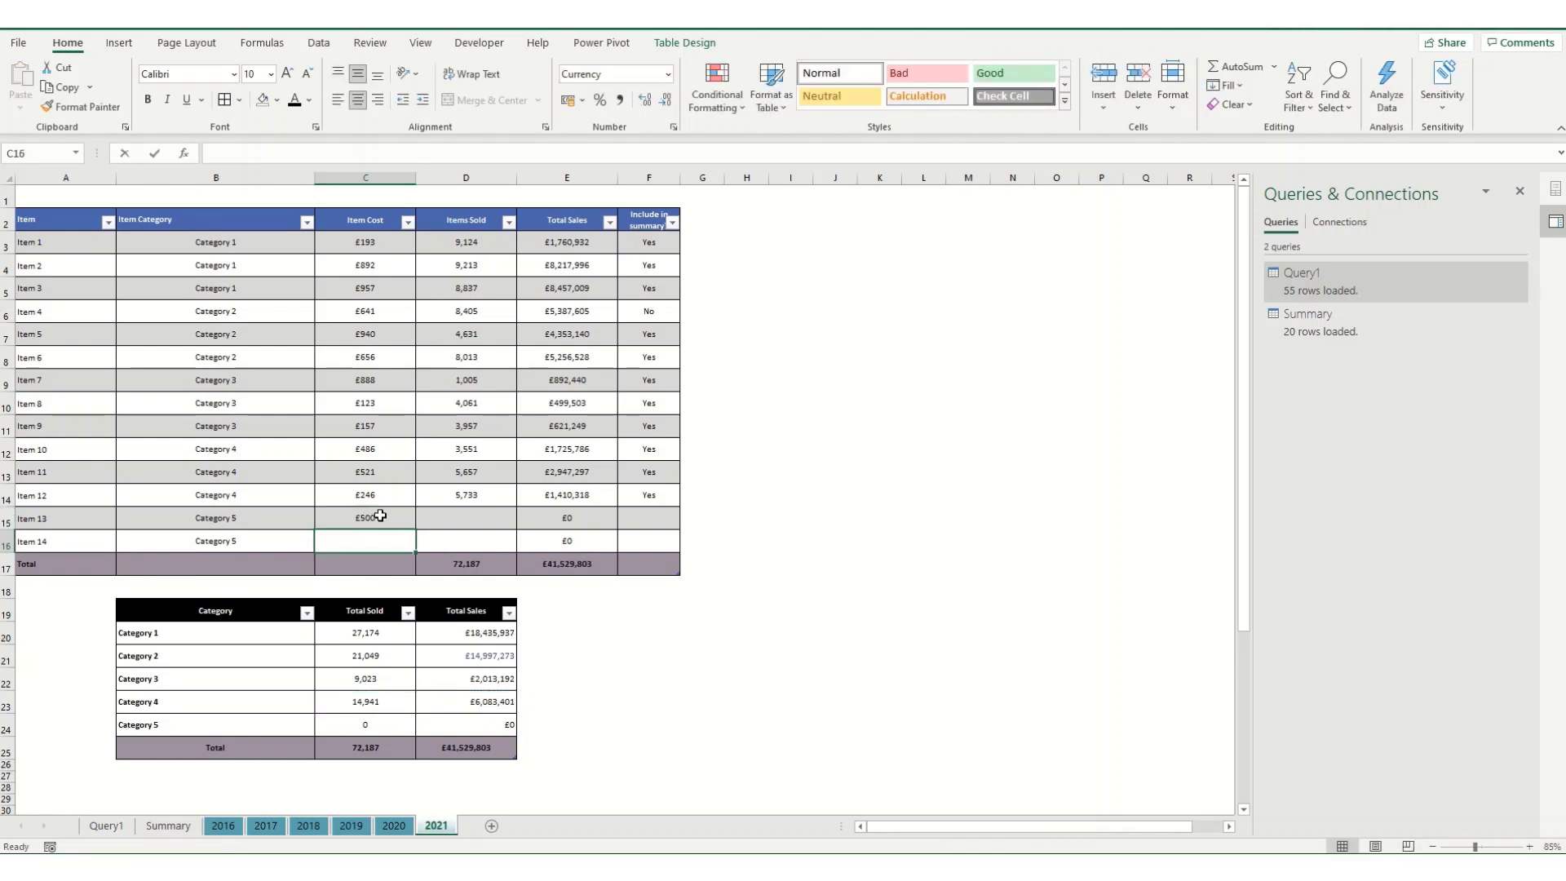
pyautogui.write('750')
pyautogui.press('Tab')
# Enter 8,000 and 9,000 items sold, and mark Item 13 Yes for the summary.
pyautogui.press('Up')
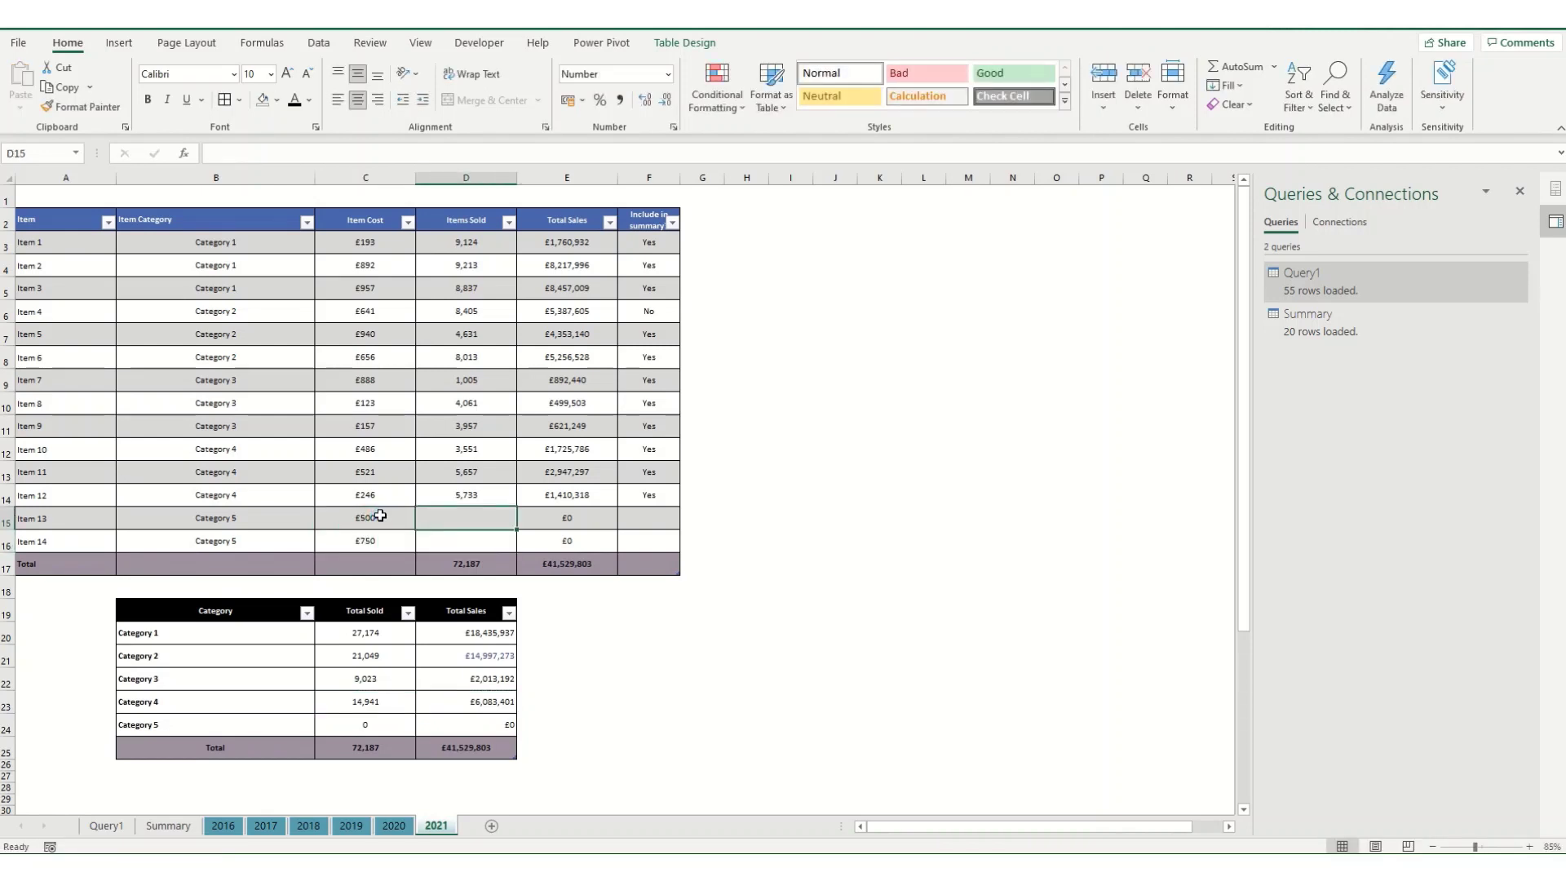
pyautogui.write('8000')
pyautogui.press('Return')
pyautogui.write('9,000')
pyautogui.press('Tab')
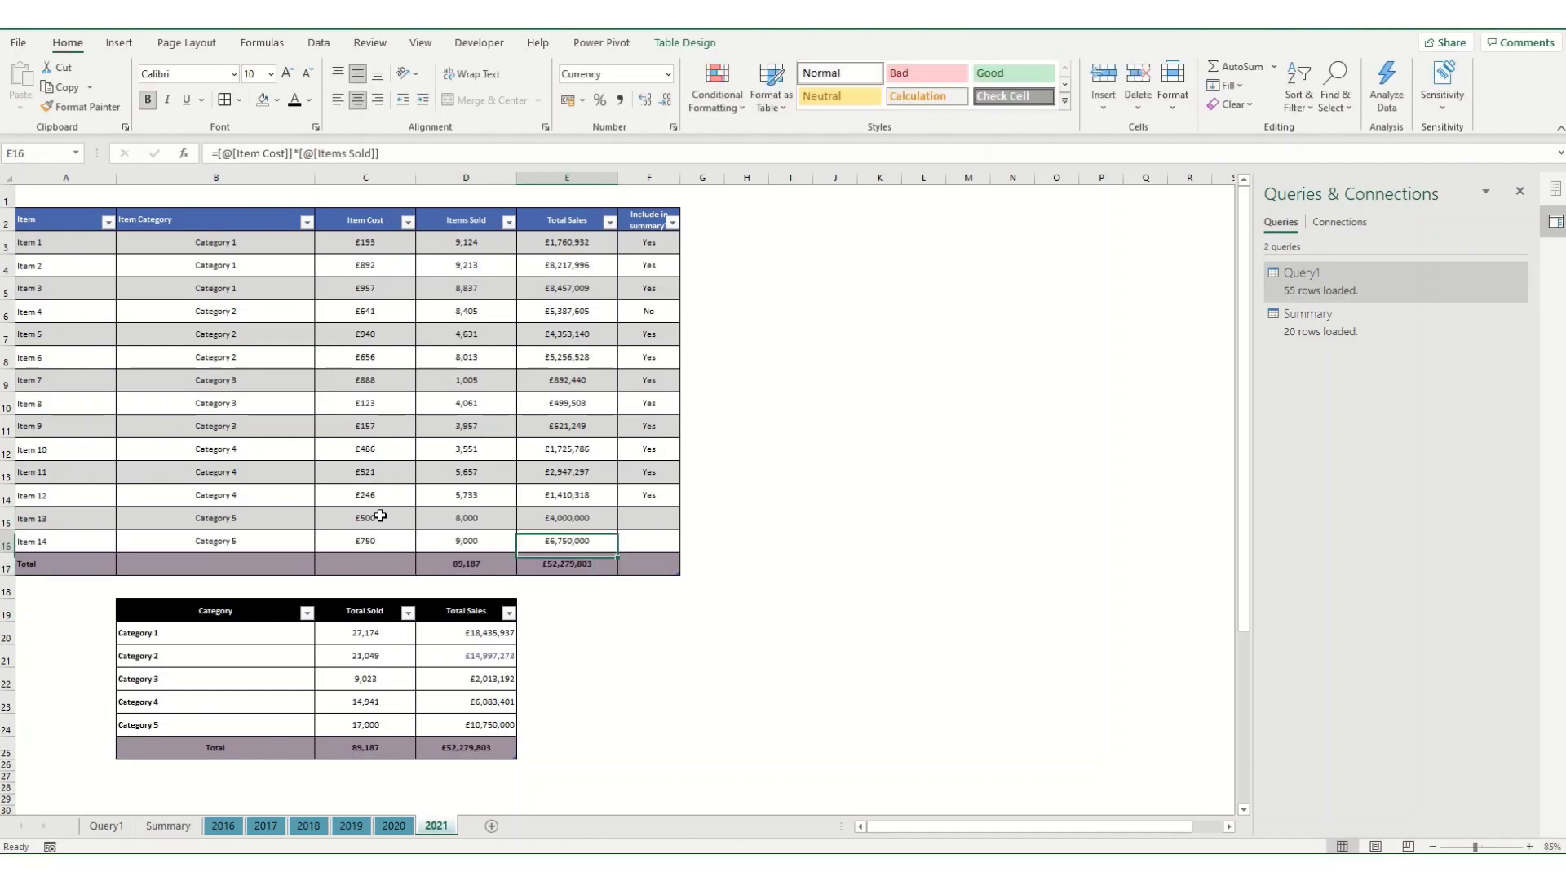
pyautogui.press('Up')
pyautogui.press('Right')
pyautogui.write('Yes')
pyautogui.press('Return')
# Mark Item 14 Yes for inclusion in the summary.
pyautogui.write('Yes')
pyautogui.click(821, 608)
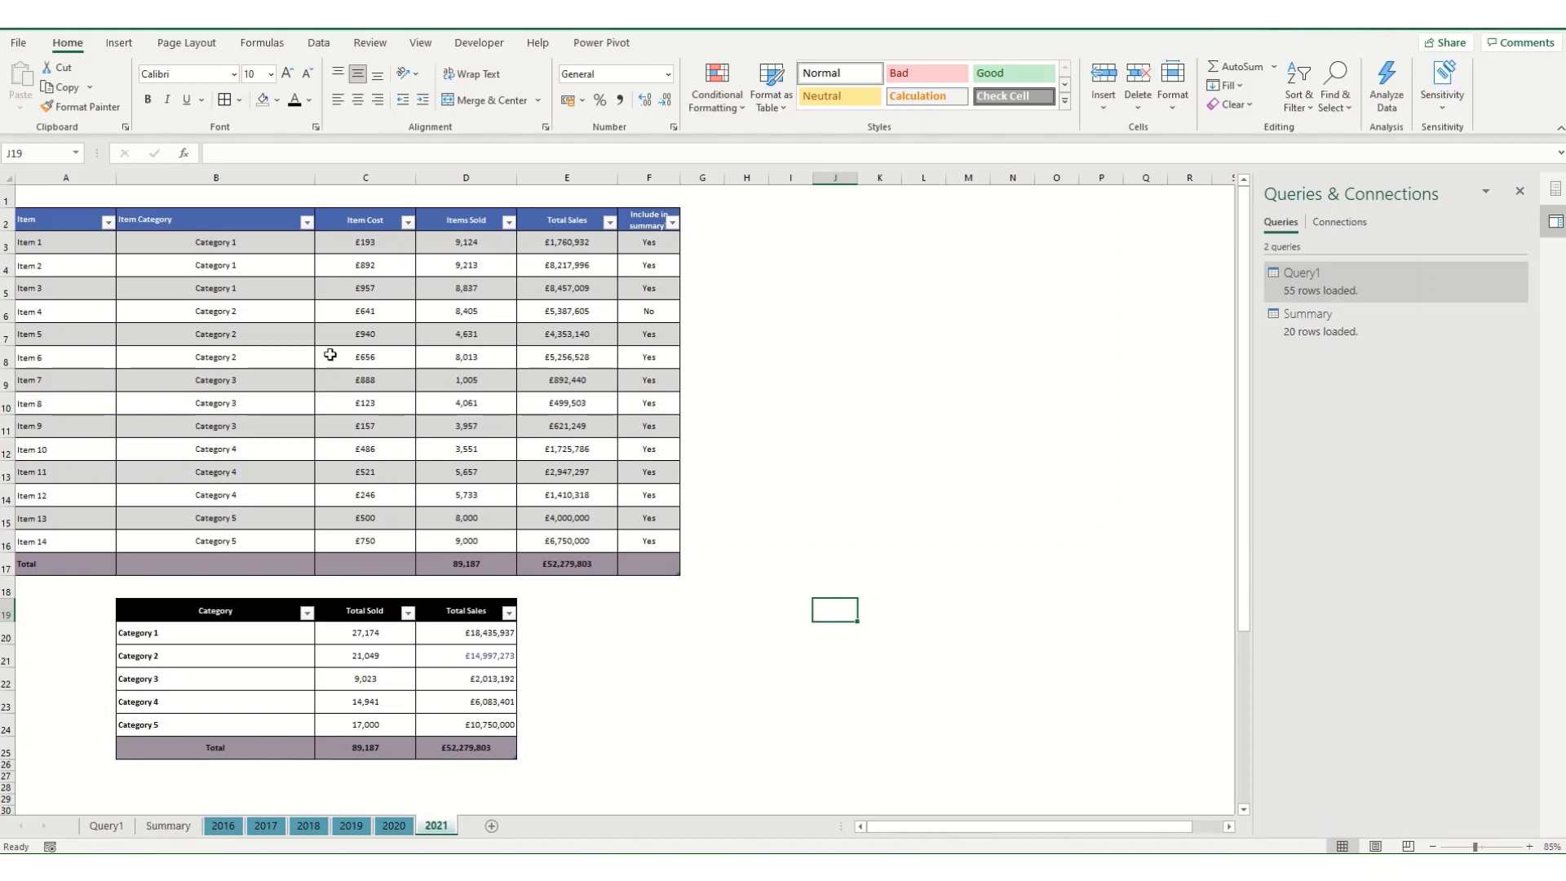
pyautogui.click(100, 830)
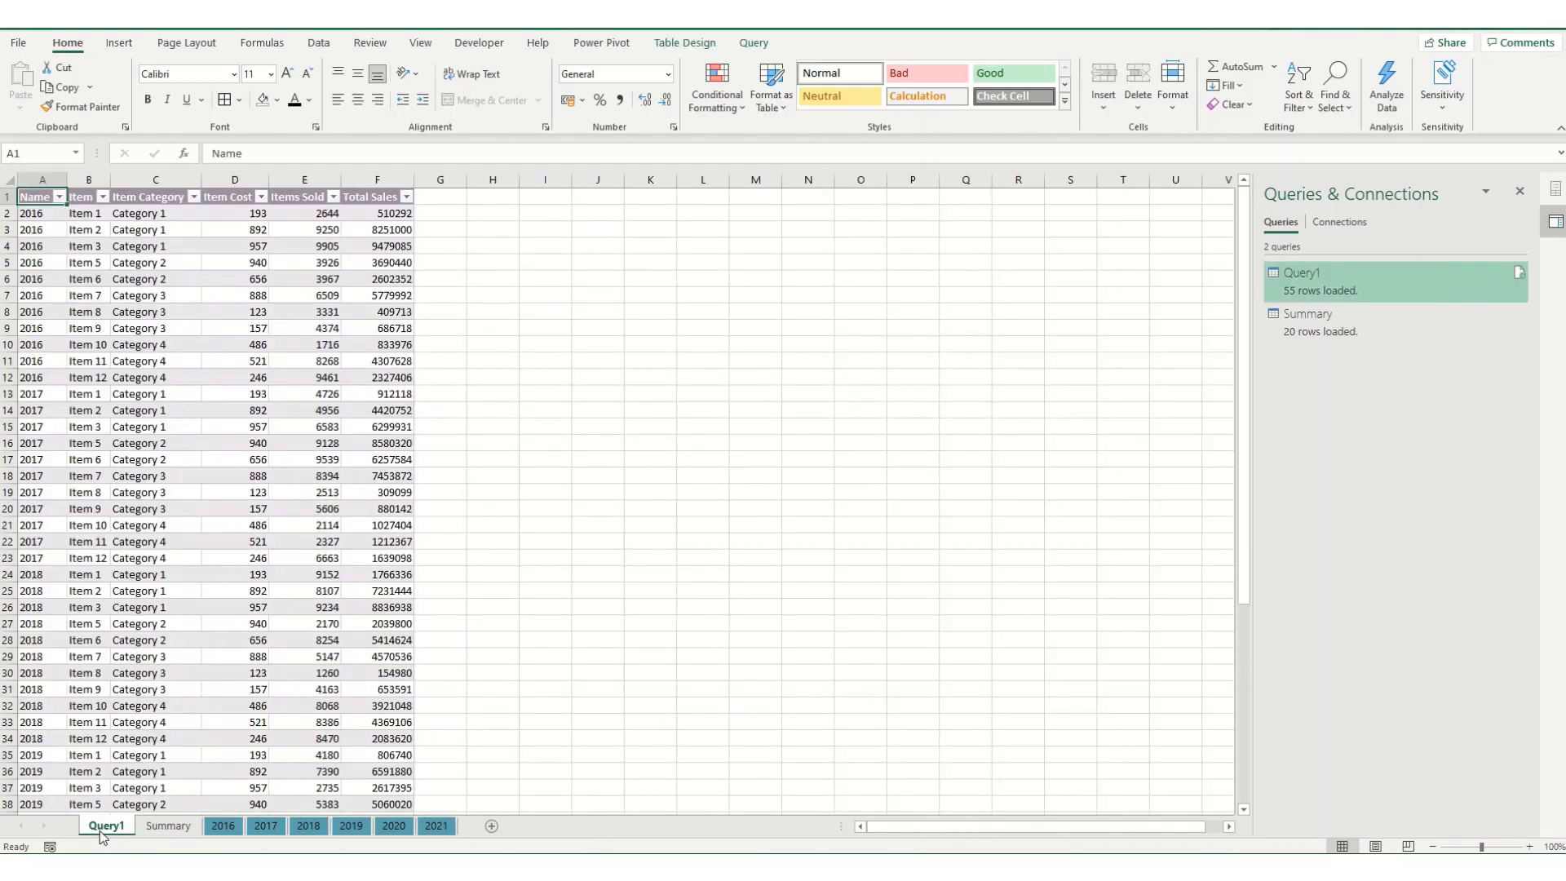
# Refresh All data from the Summary sheet so the pivot shows Category 5.
pyautogui.click(167, 828)
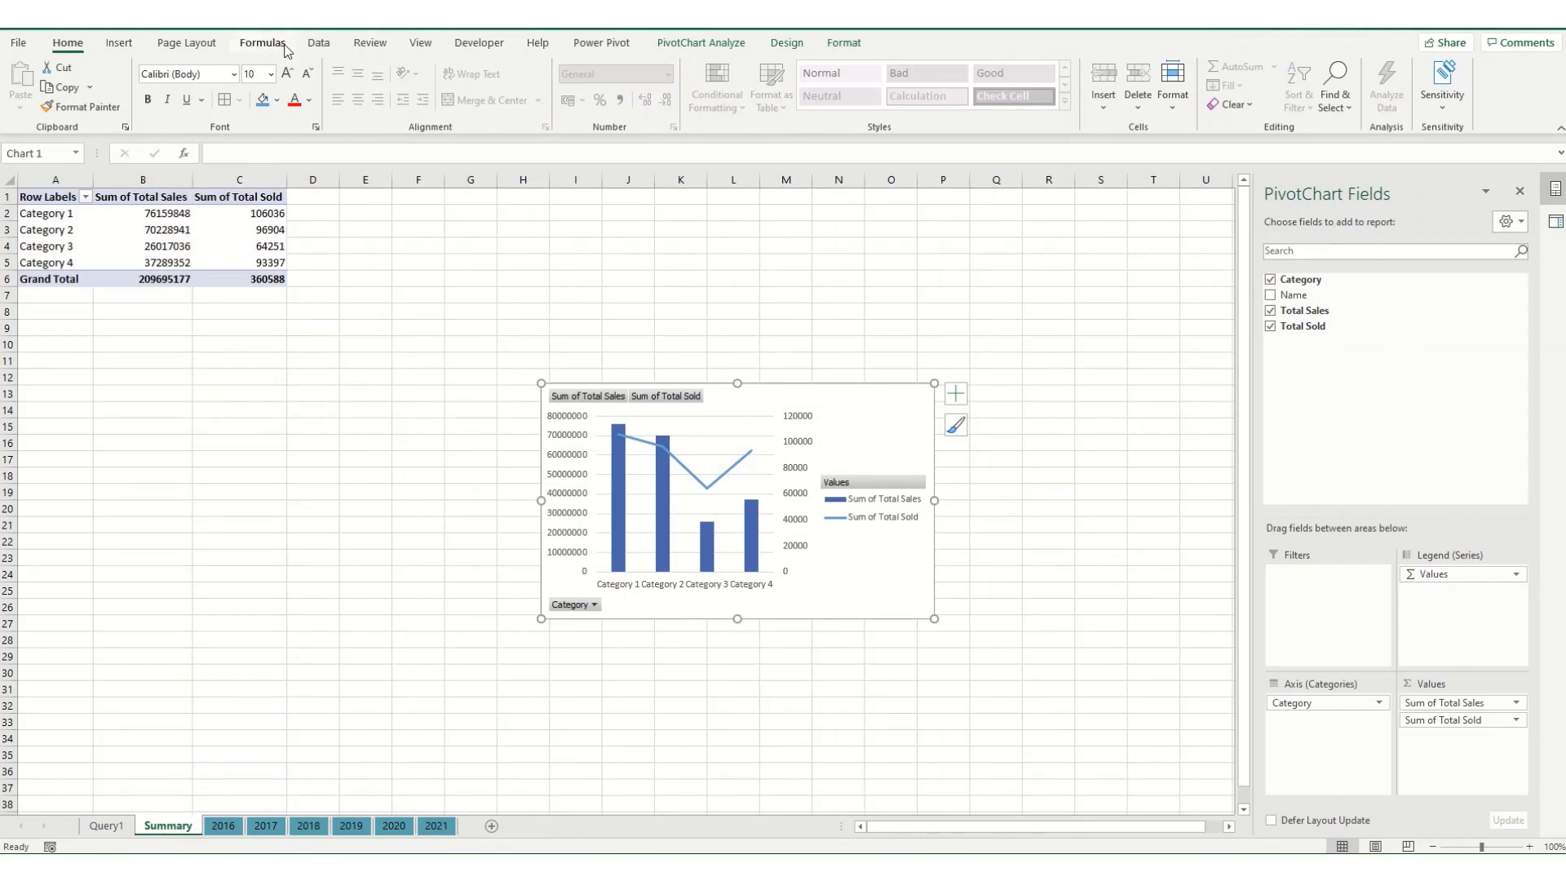
pyautogui.click(319, 45)
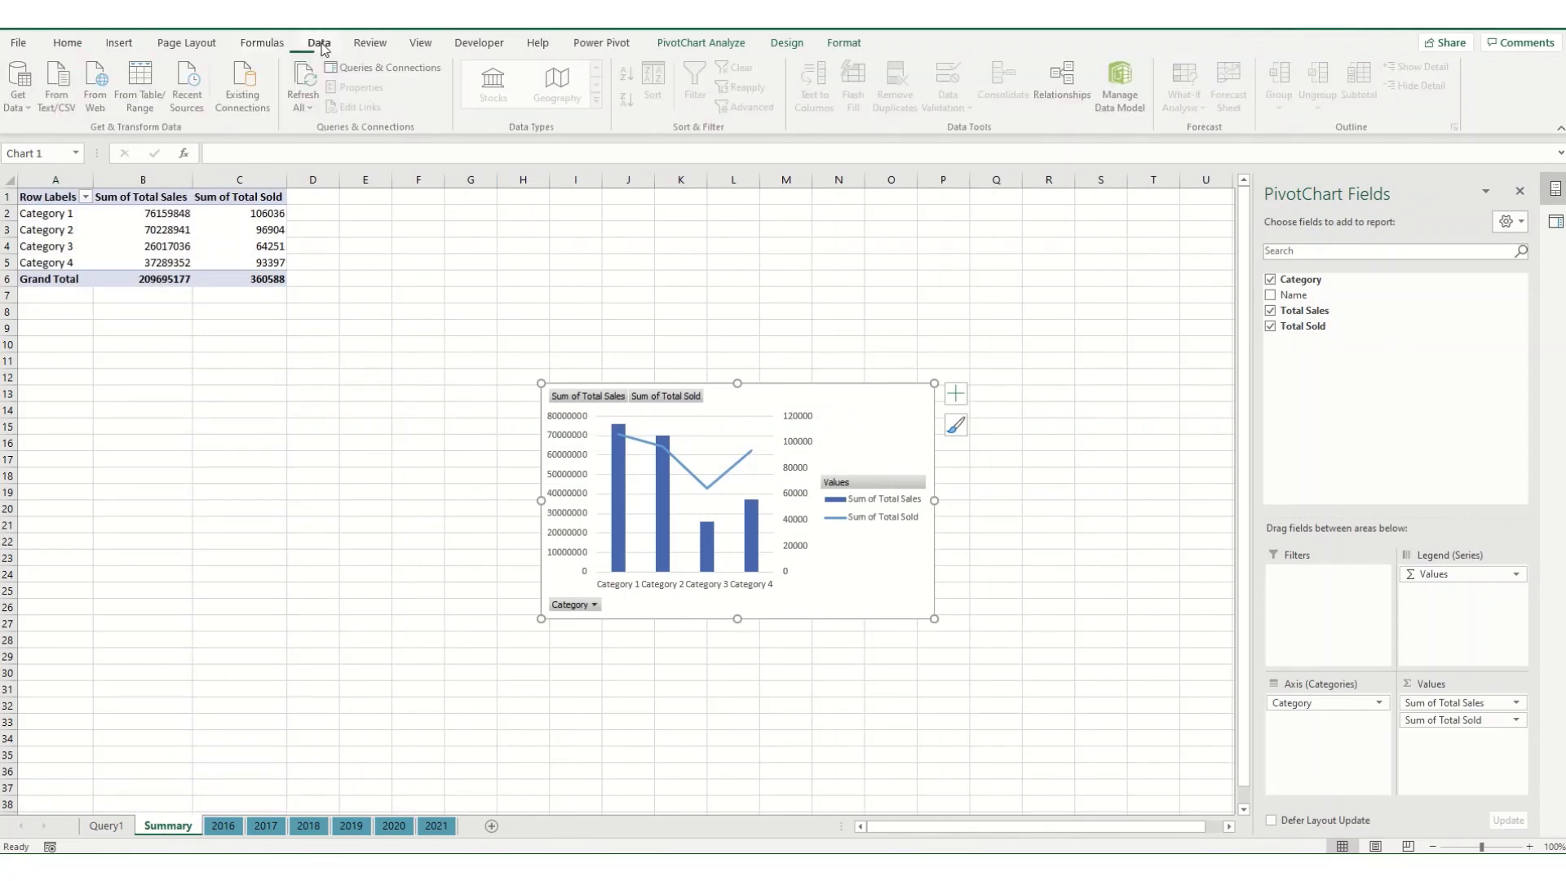
pyautogui.click(313, 85)
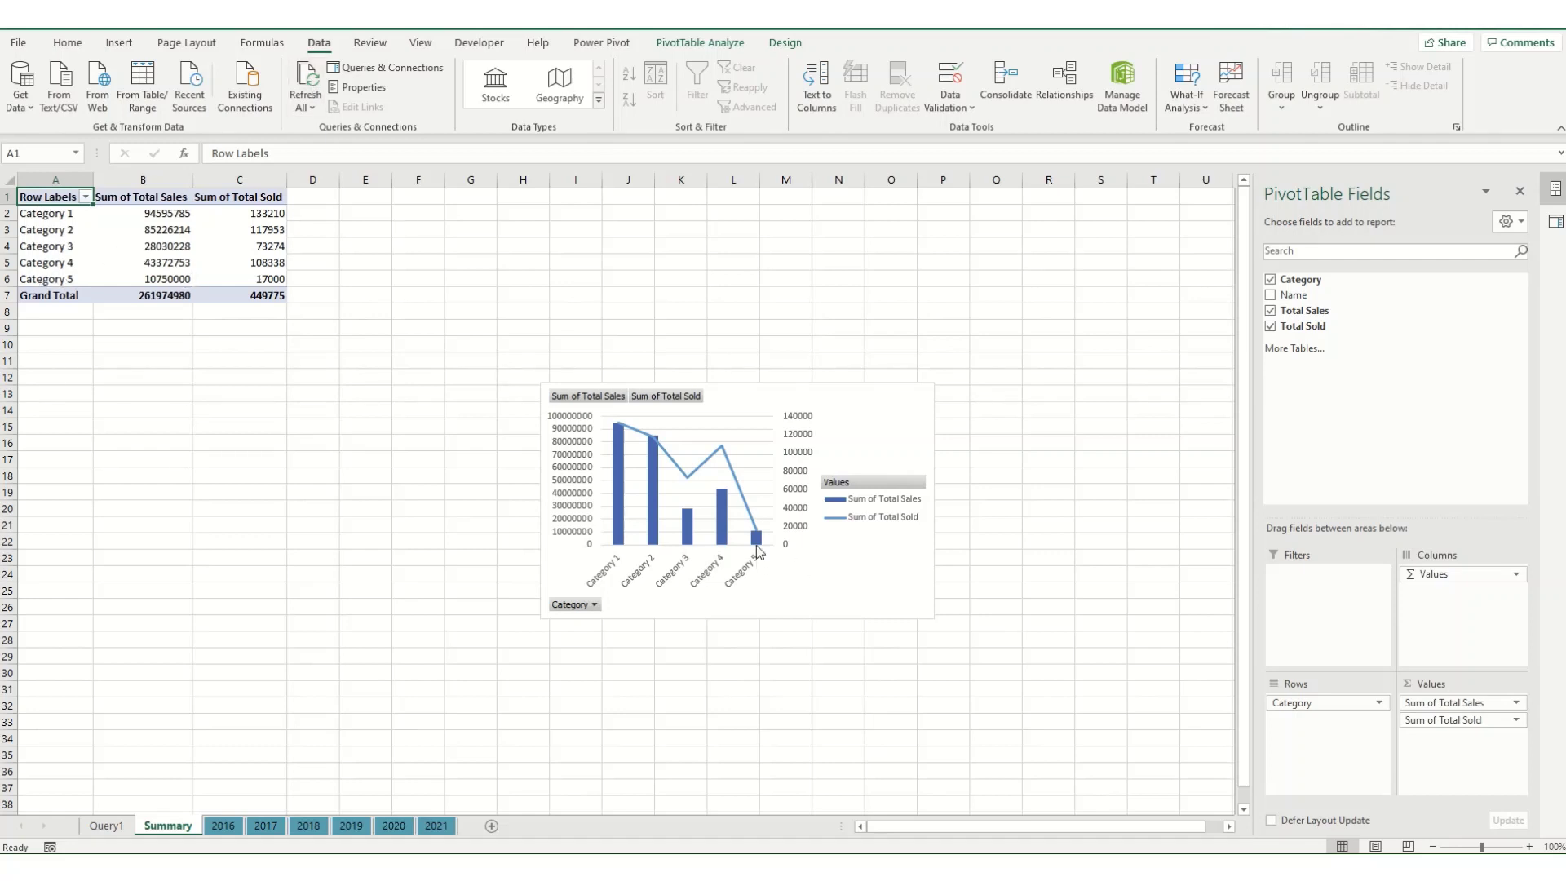
# Scroll the Query1 table down to the 2021 Category 5 Items 13 and 14 rows.
pyautogui.click(106, 825)
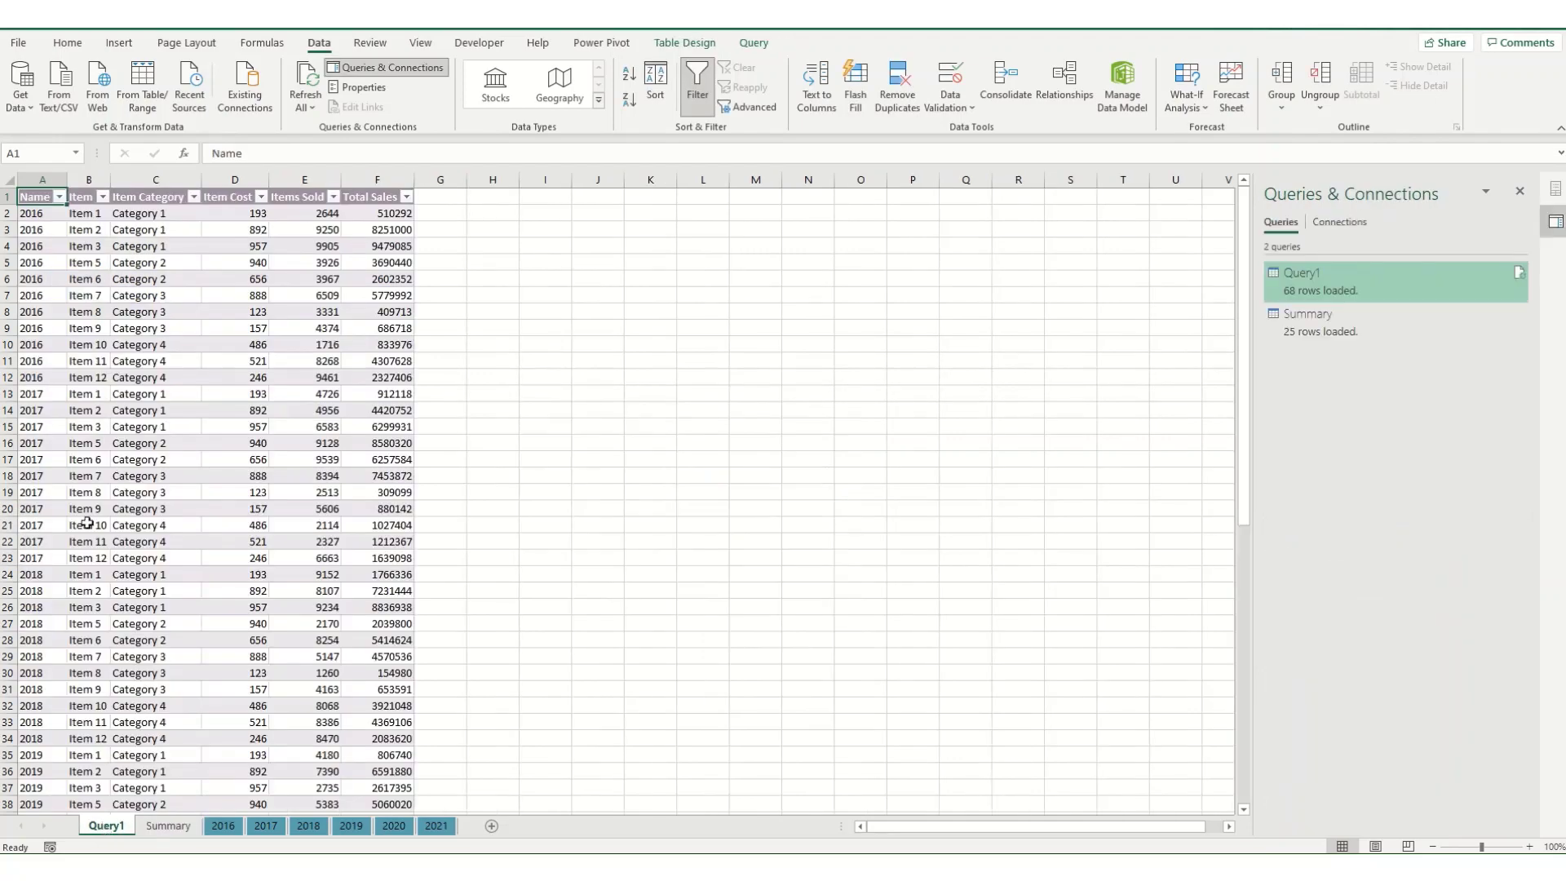
pyautogui.scroll(-12, 94, 489)
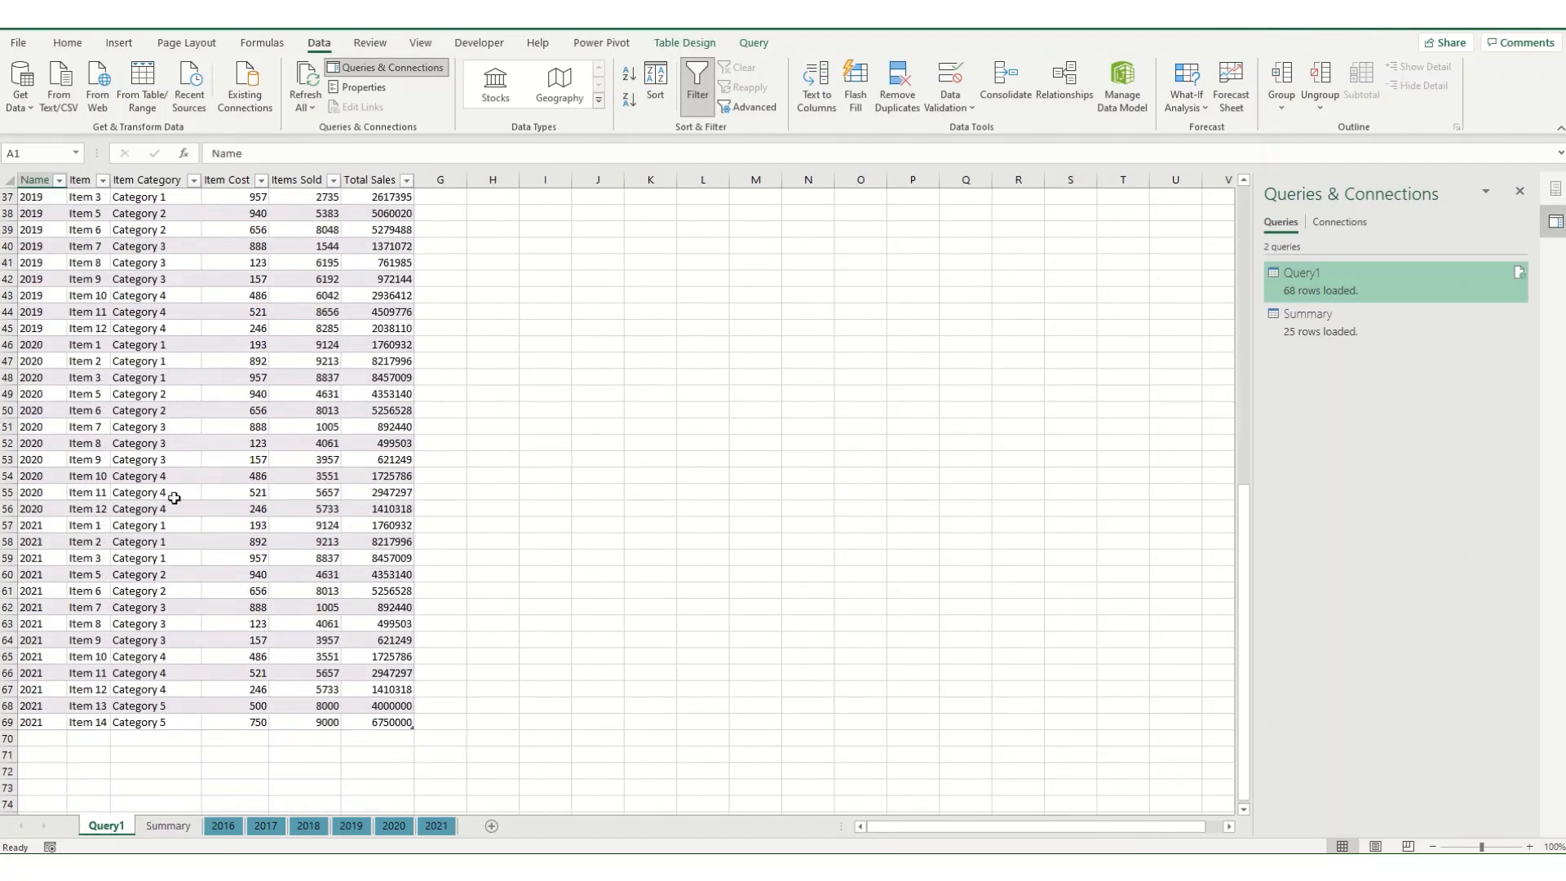